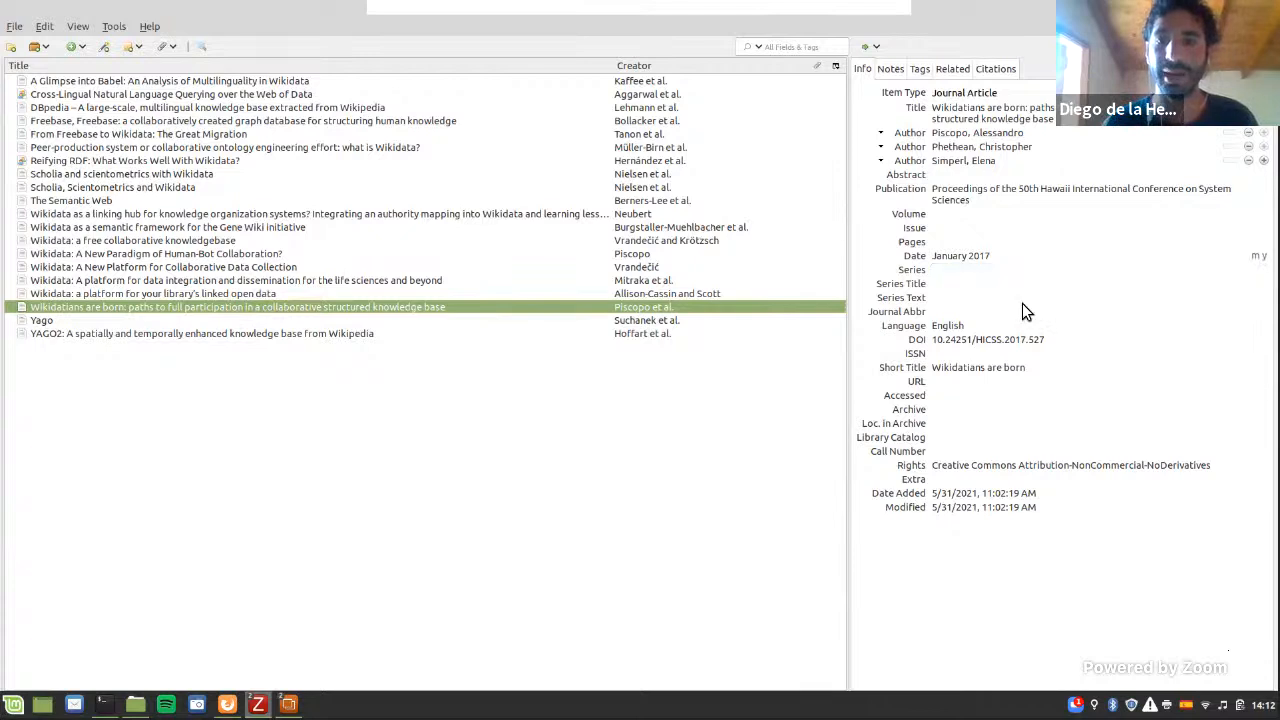
Step: Check the author and date fields of the "Wikidatians are born" article and open its citations
{"action": "left_click", "coordinate": [950, 147]}
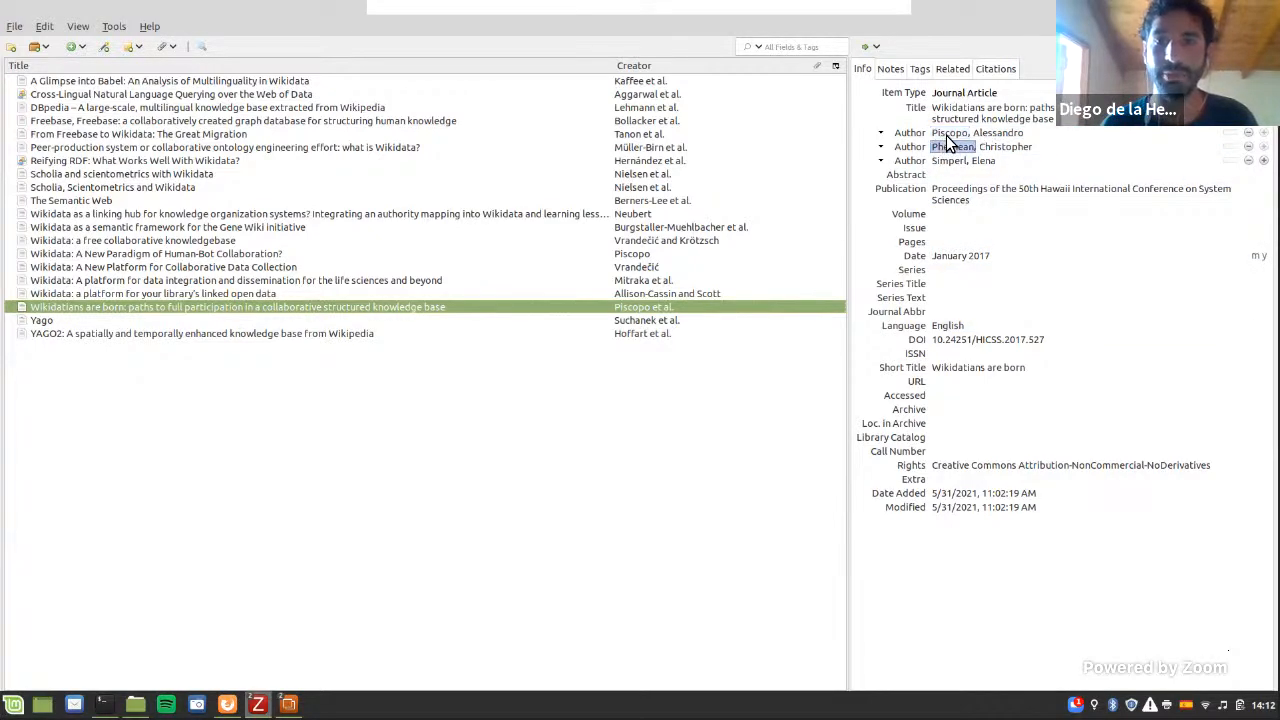
{"action": "left_click", "coordinate": [962, 134]}
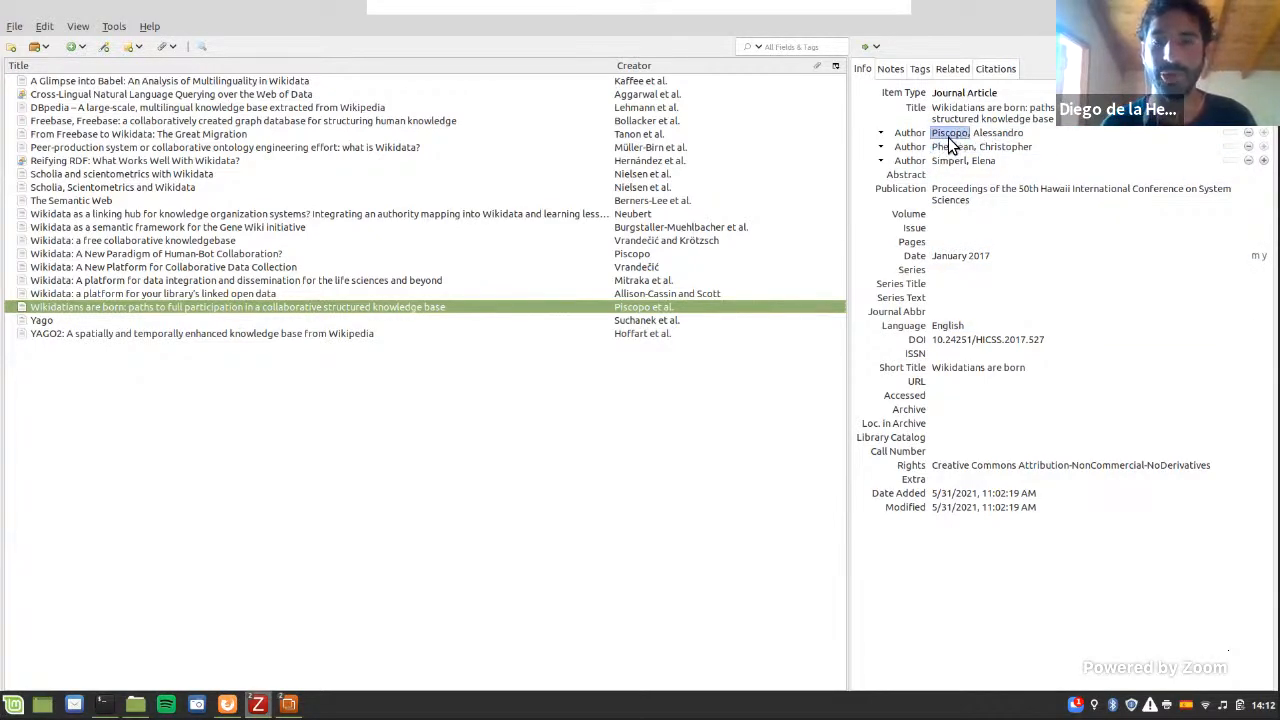
{"action": "left_click", "coordinate": [965, 257]}
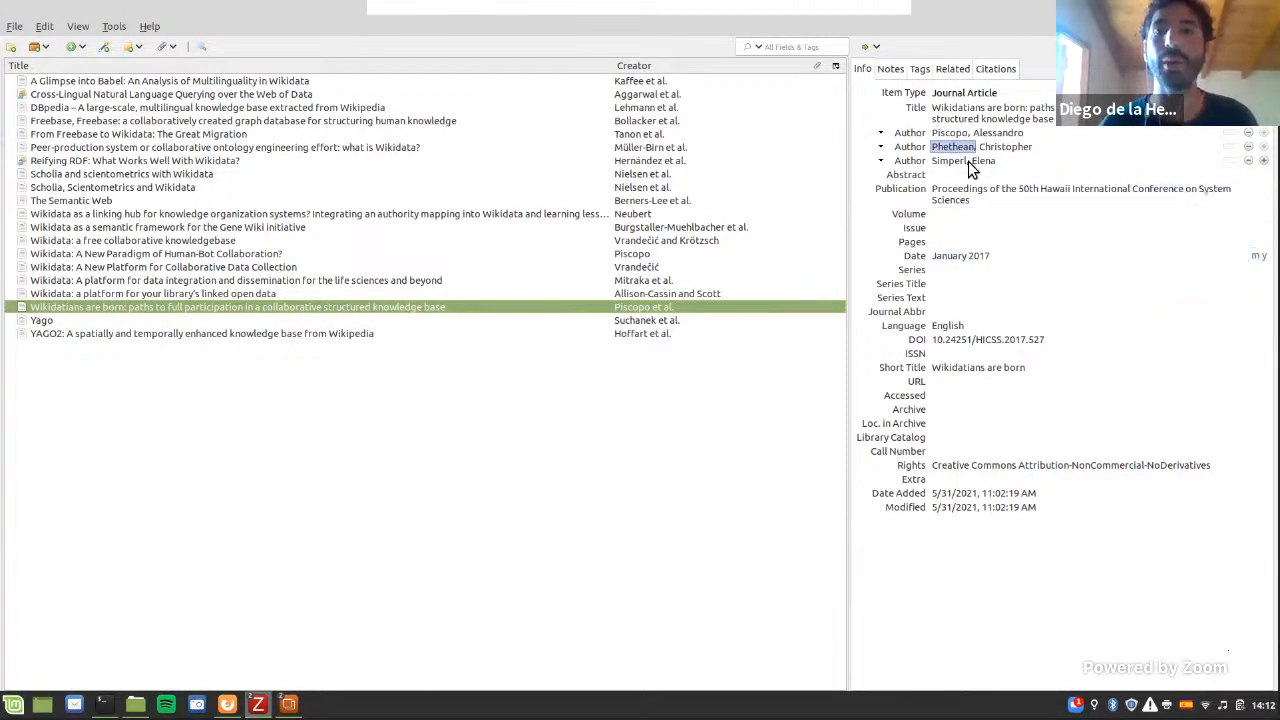
{"action": "left_click", "coordinate": [990, 69]}
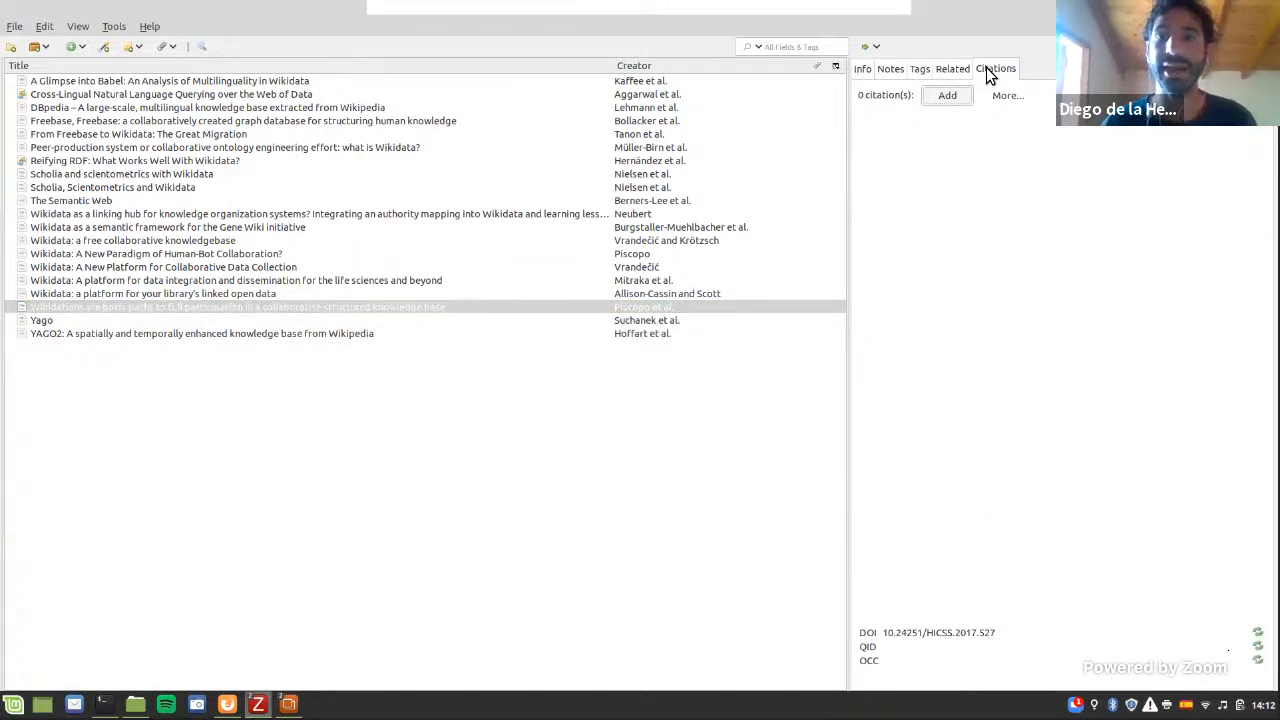
{"action": "left_click_drag", "start_coordinate": [1032, 137], "coordinate": [564, 335]}
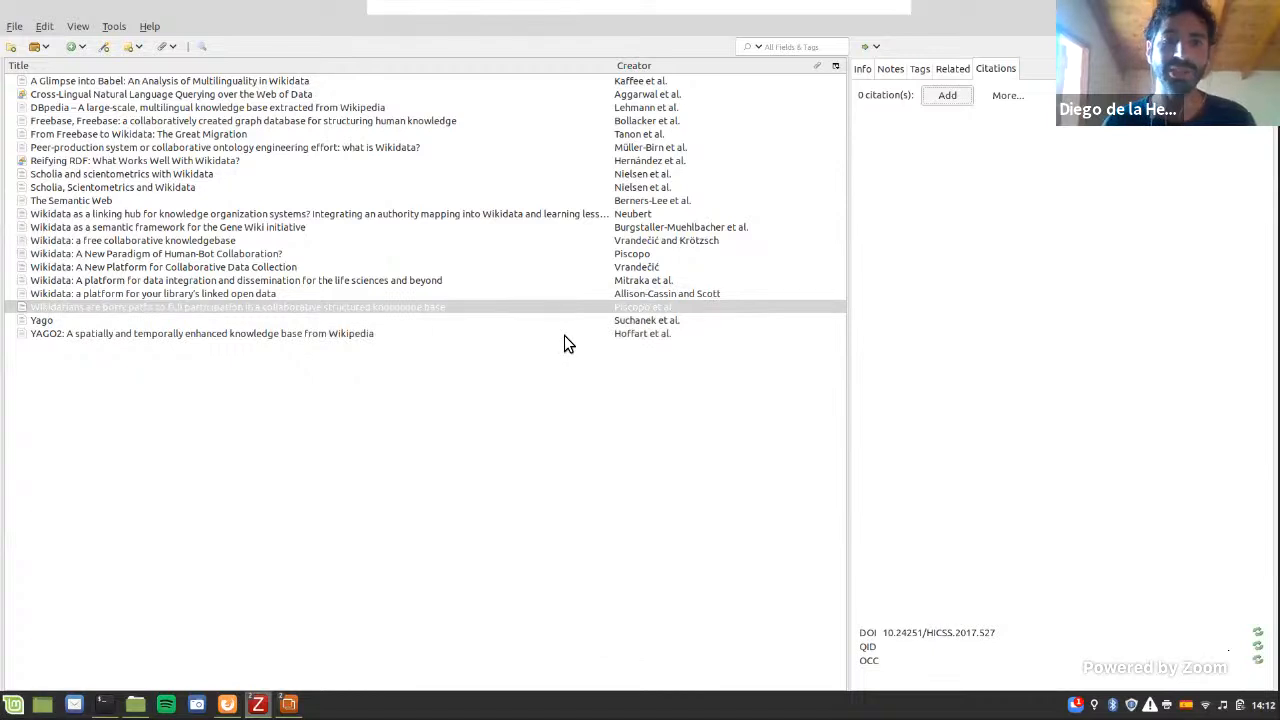
Step: Start a new citation for the article and title it "Sample citation"
{"action": "left_click", "coordinate": [936, 93]}
{"action": "left_click_drag", "start_coordinate": [655, 346], "coordinate": [1055, 316]}
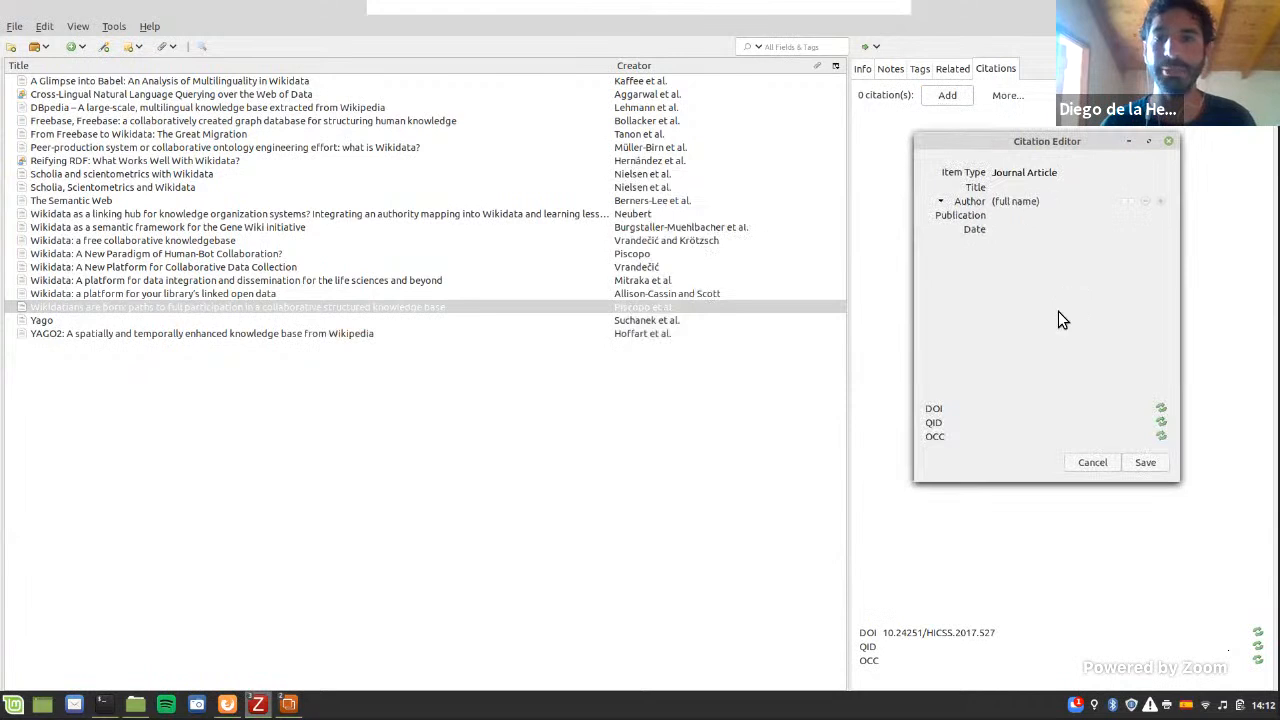
{"action": "left_click", "coordinate": [1030, 199]}
{"action": "type", "text": "S"}
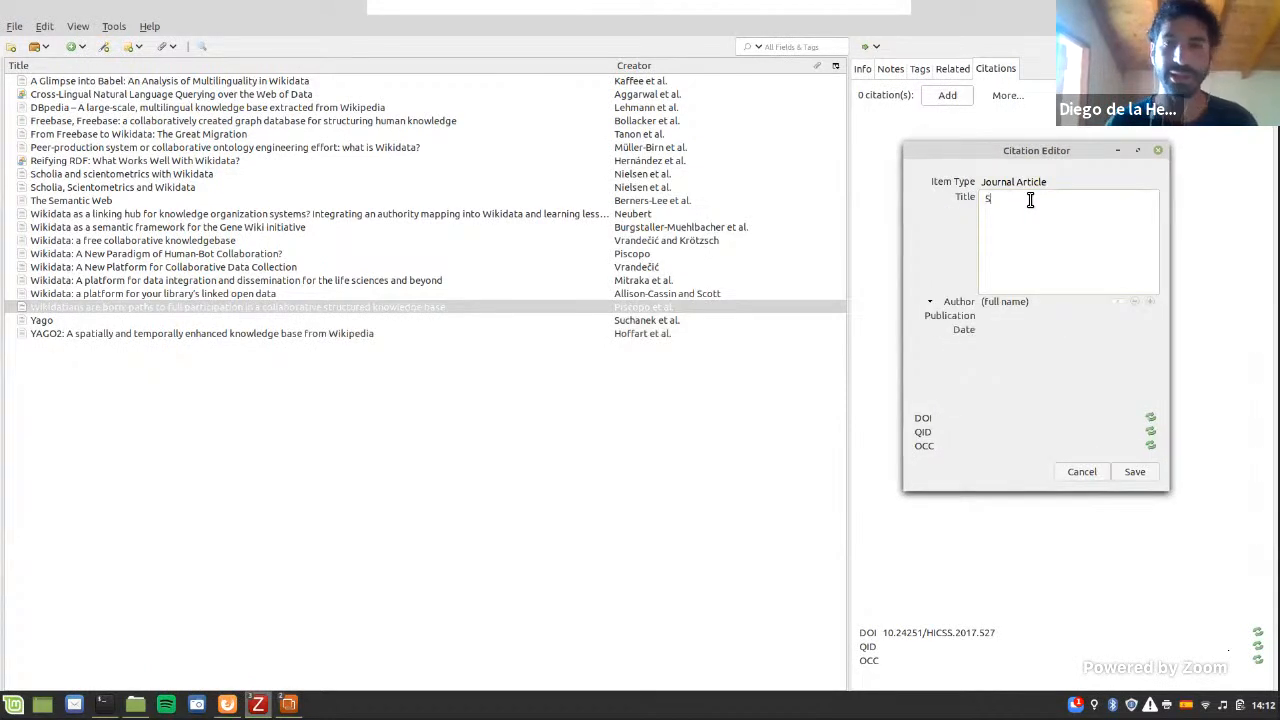
{"action": "type", "text": "ample citation"}
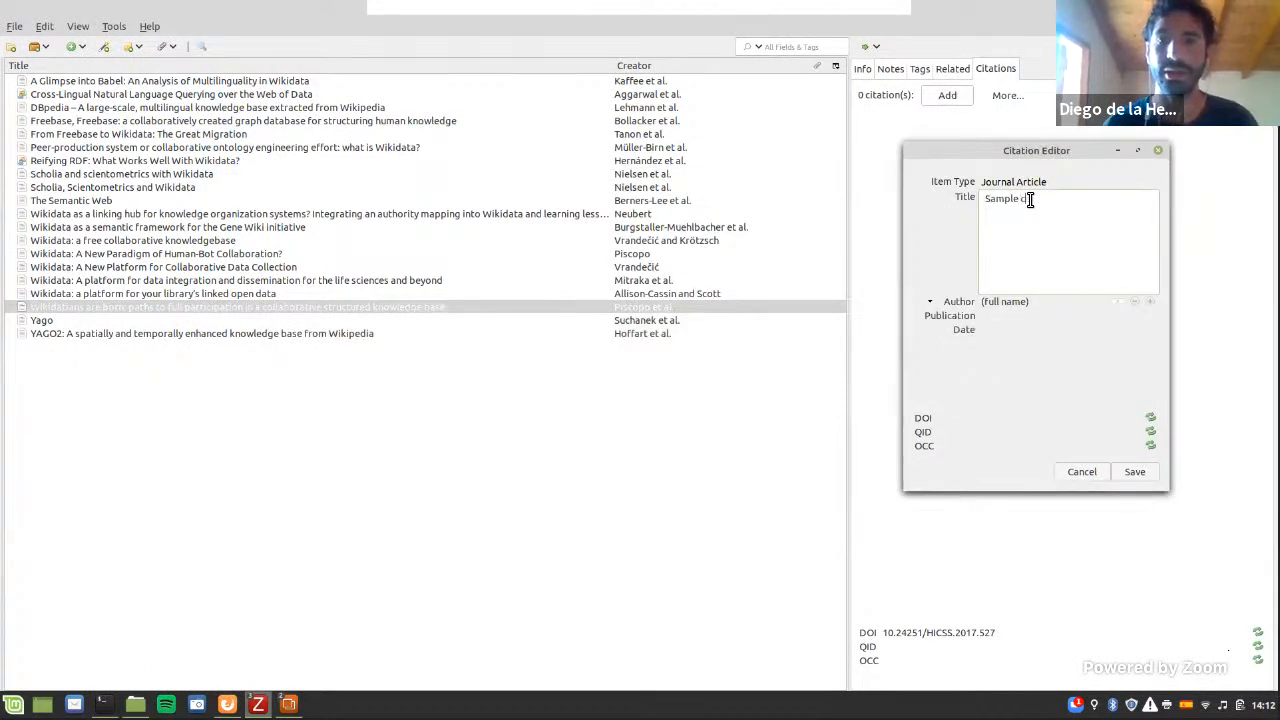
{"action": "key", "text": "Return"}
Step: Set the citation's author to "Sample author" and its date to 2021, and save it
{"action": "left_click", "coordinate": [1032, 210]}
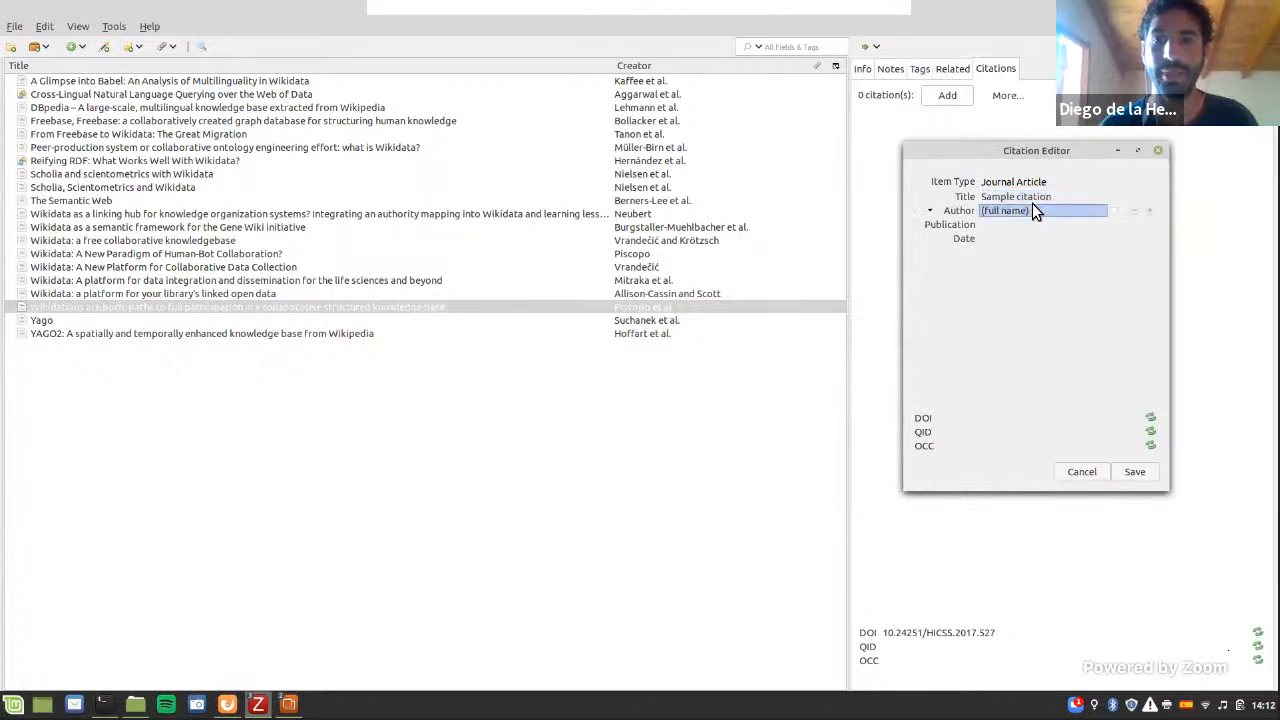
{"action": "type", "text": "Sam"}
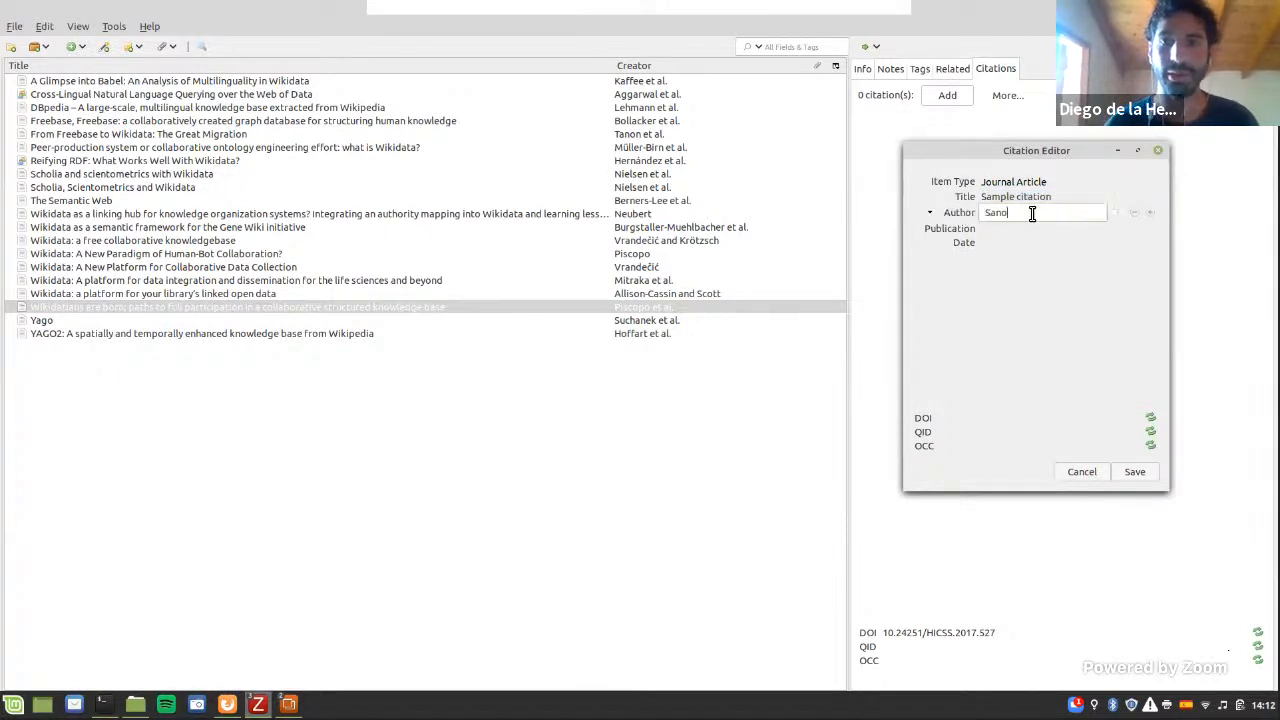
{"action": "type", "text": "ple author"}
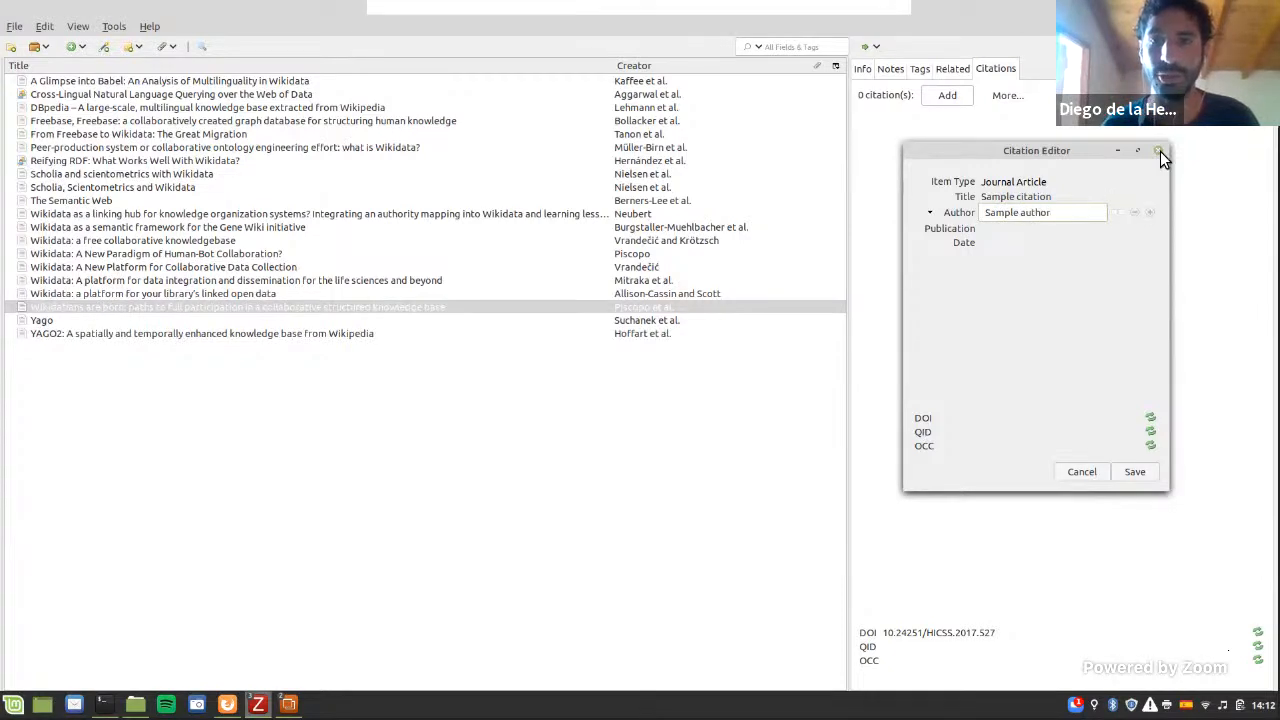
{"action": "key", "text": "Return"}
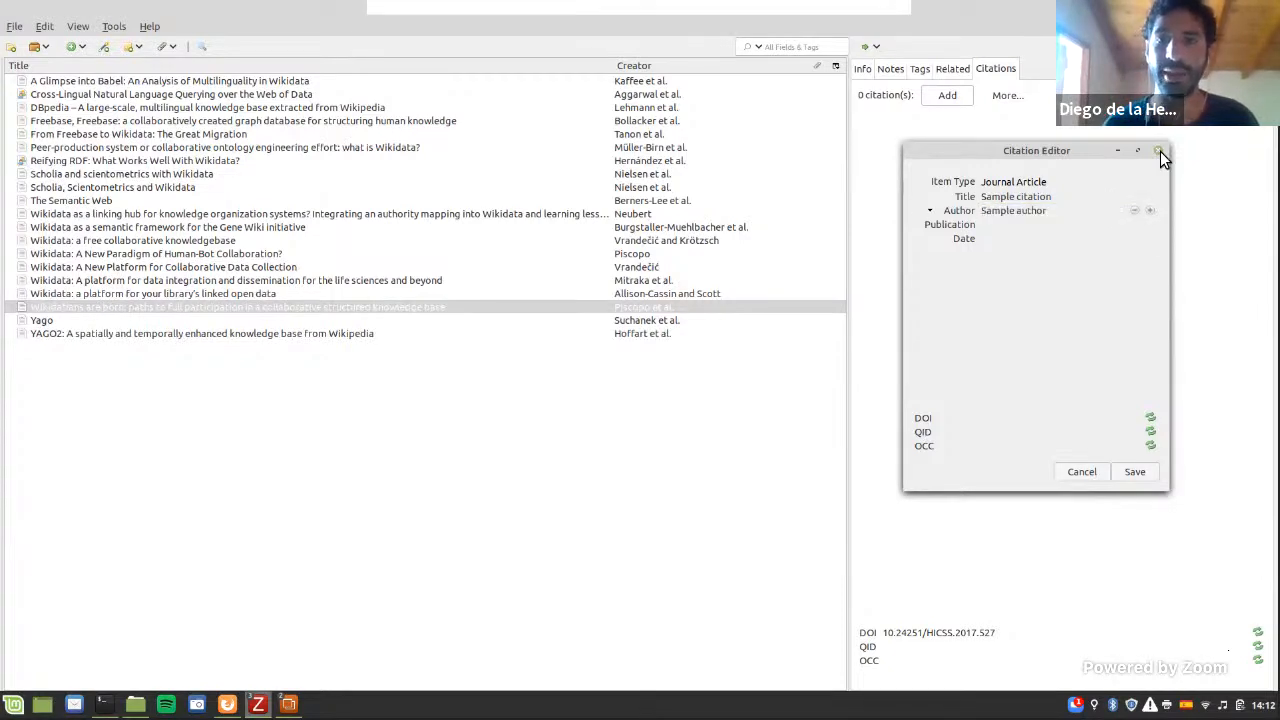
{"action": "left_click", "coordinate": [1056, 240]}
{"action": "type", "text": "2021"}
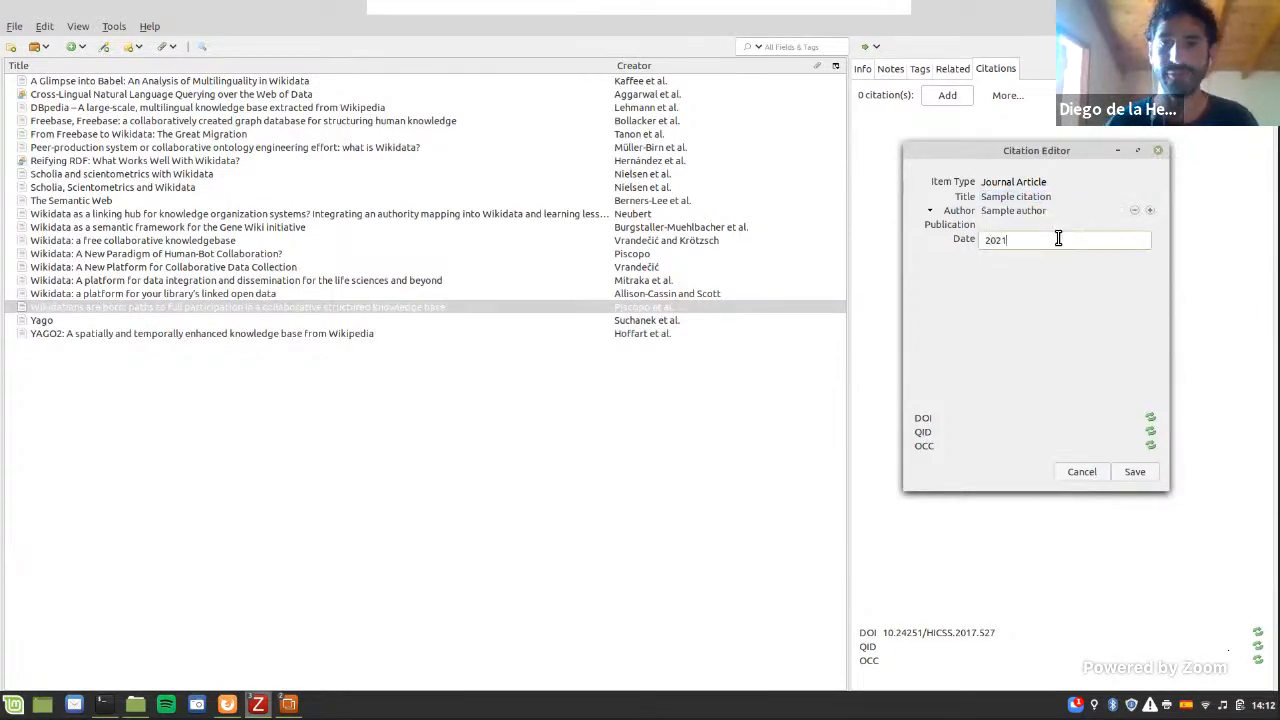
{"action": "key", "text": "Return"}
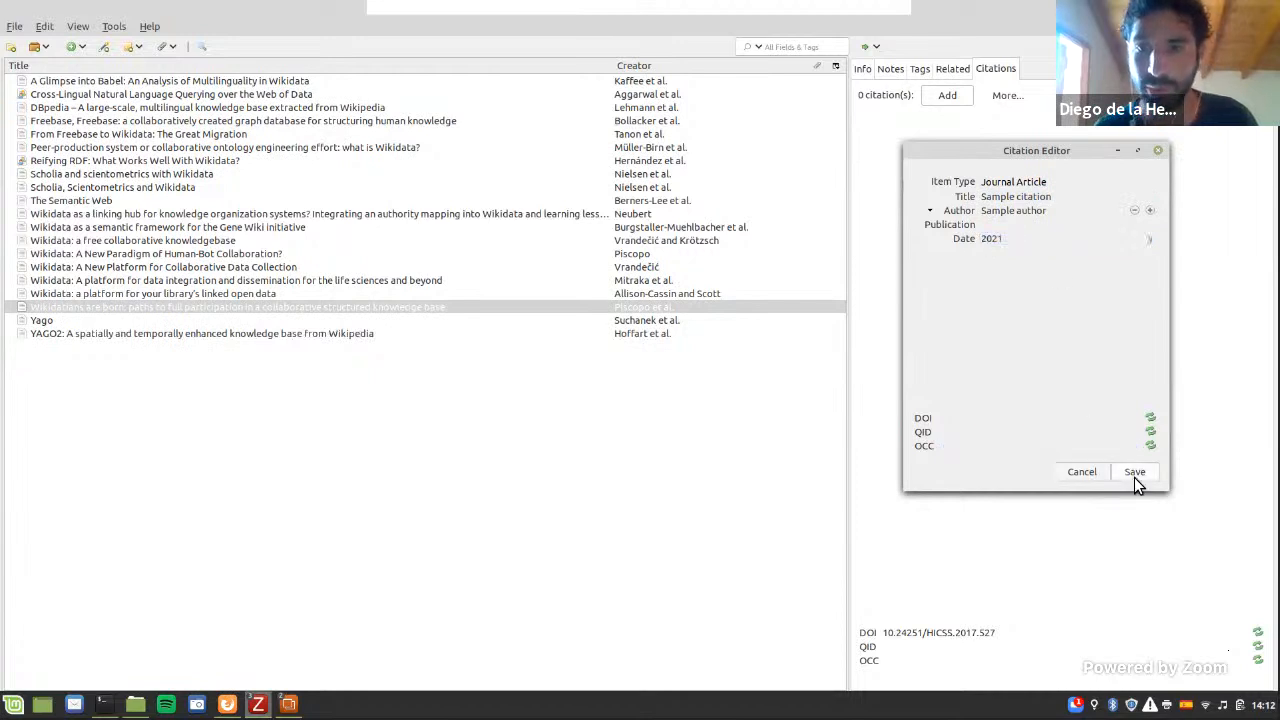
{"action": "left_click", "coordinate": [1134, 473]}
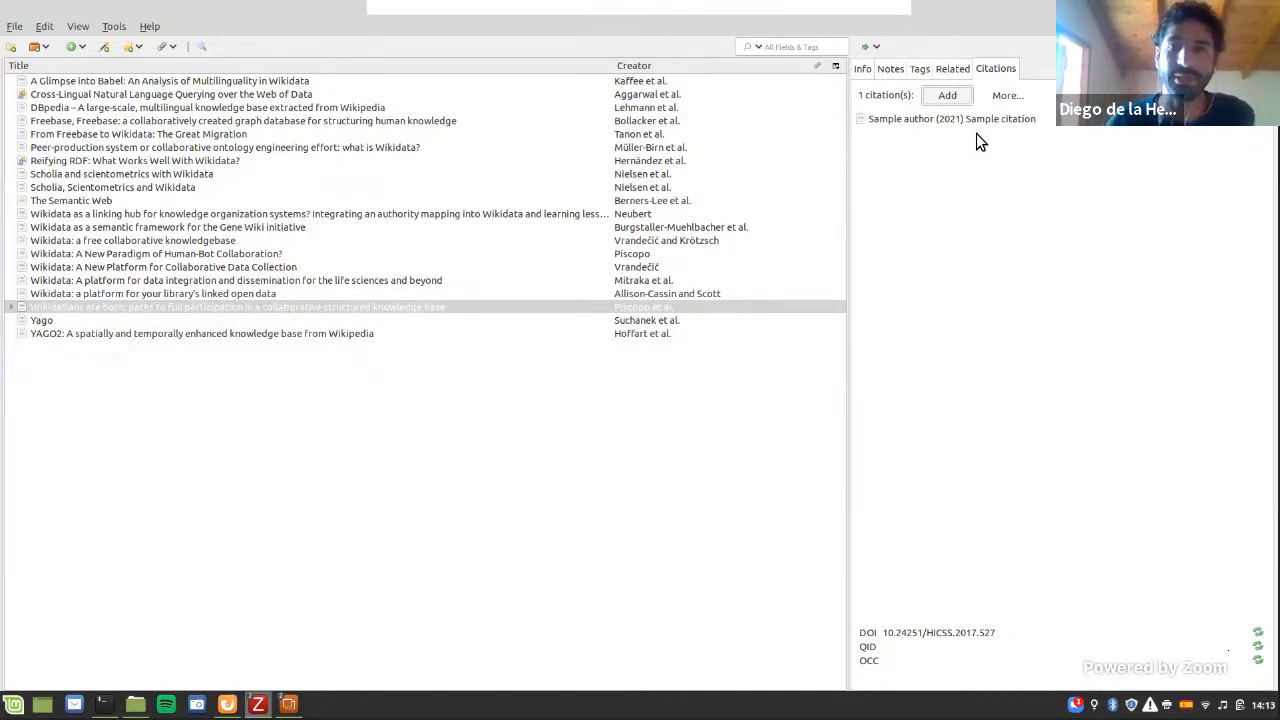
Step: Delete the sample citation from the article's citations
{"action": "left_click", "coordinate": [1258, 120]}
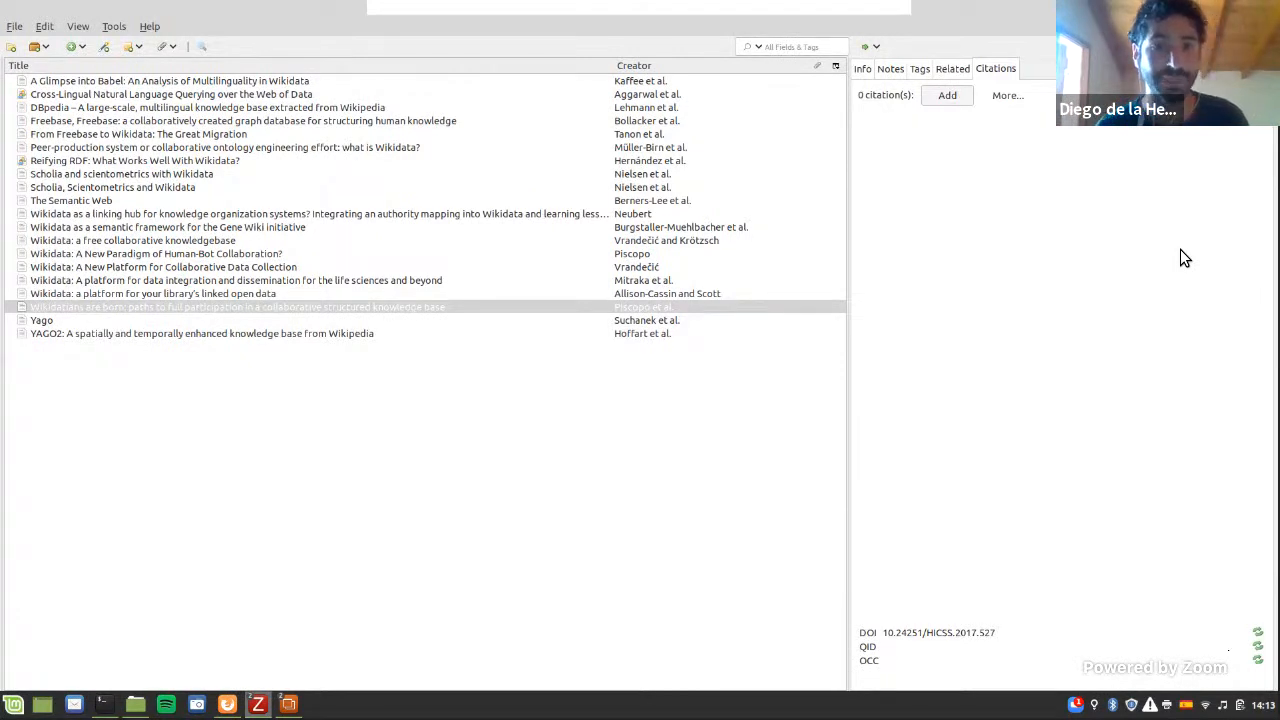
Step: Switch to the LibreOffice slideshow and advance to the Wikidata graph slide, highlighting the article node Q28973051
{"action": "key", "text": "alt+Tab"}
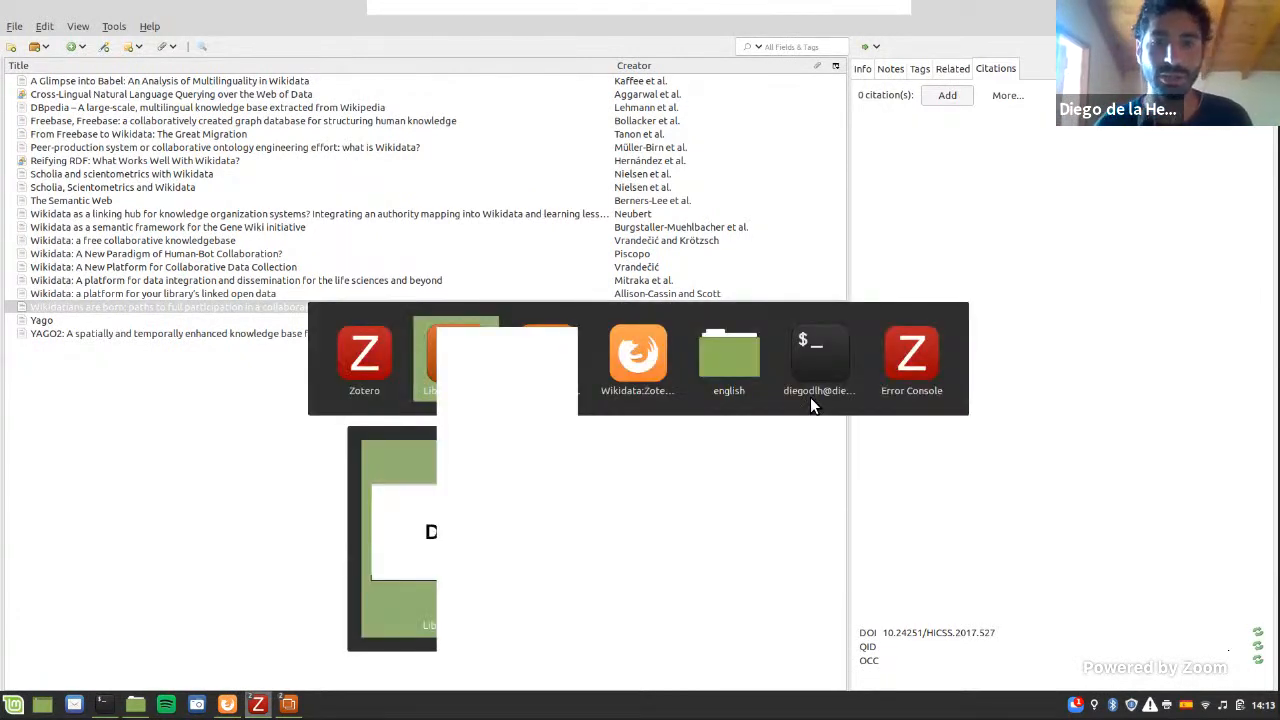
{"action": "left_click", "coordinate": [560, 503]}
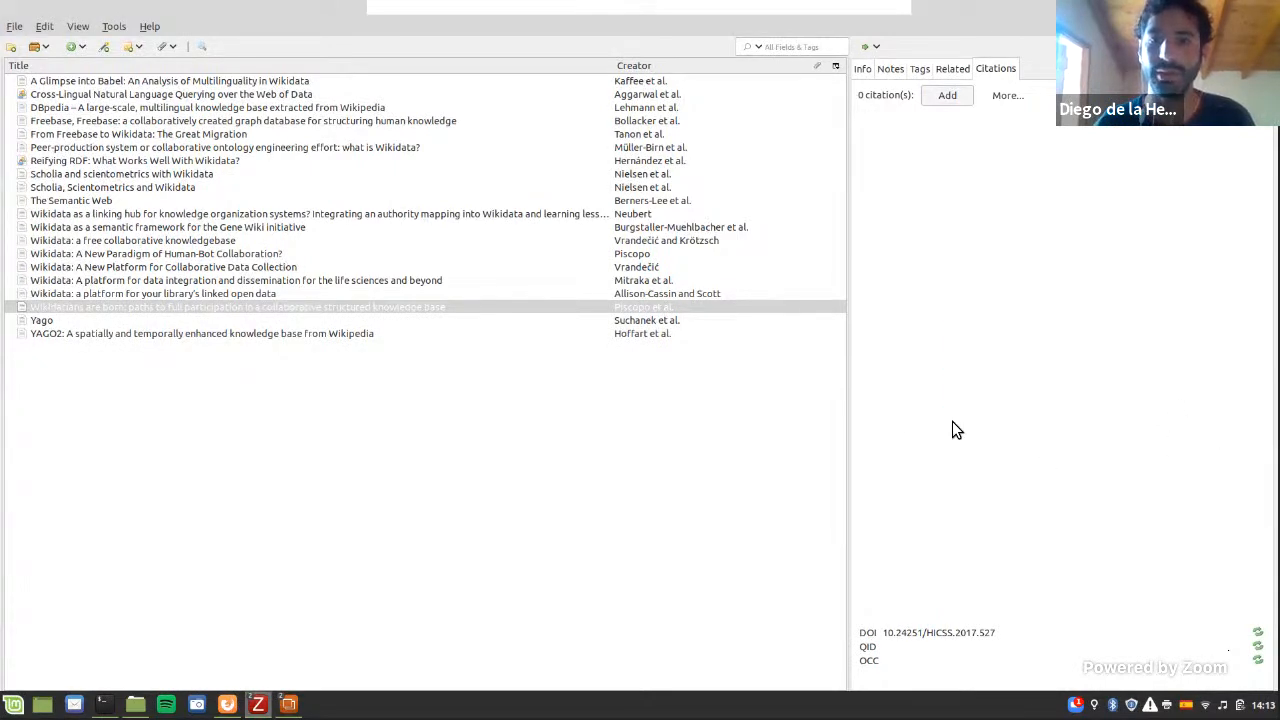
{"action": "key", "text": "alt+Tab"}
{"action": "key", "text": "alt+Tab"}
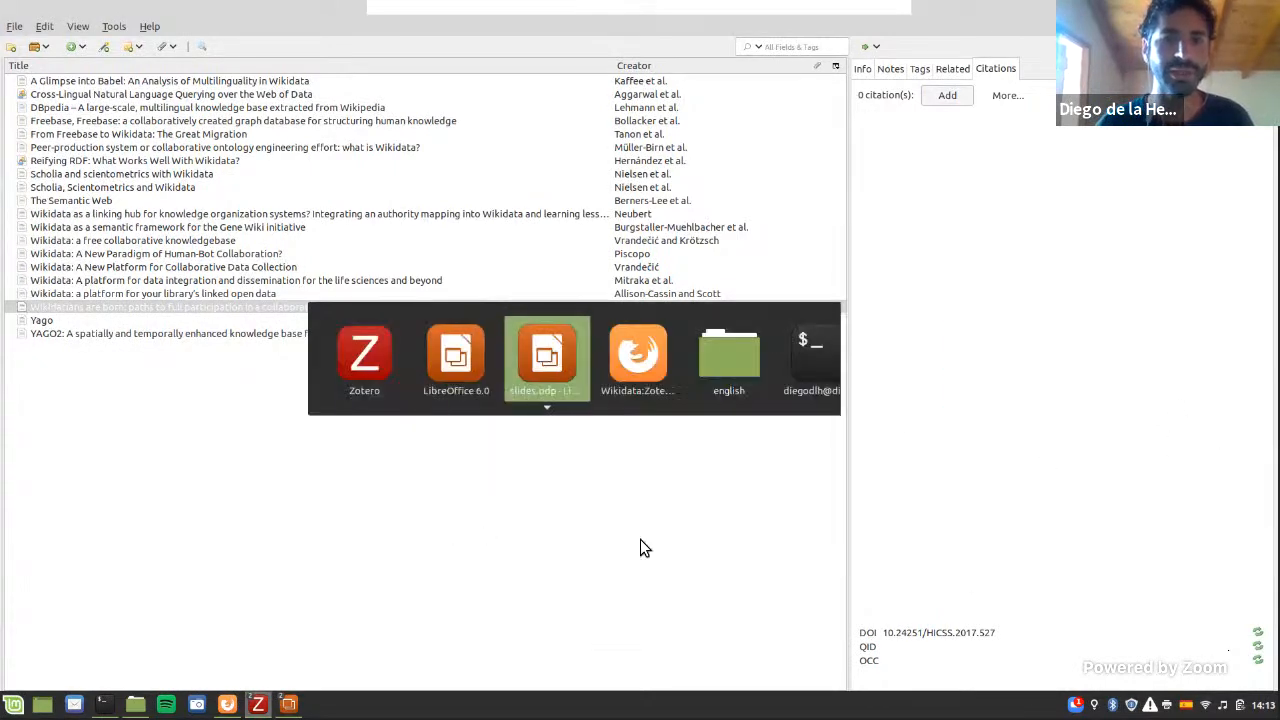
{"action": "key", "text": "alt+Tab"}
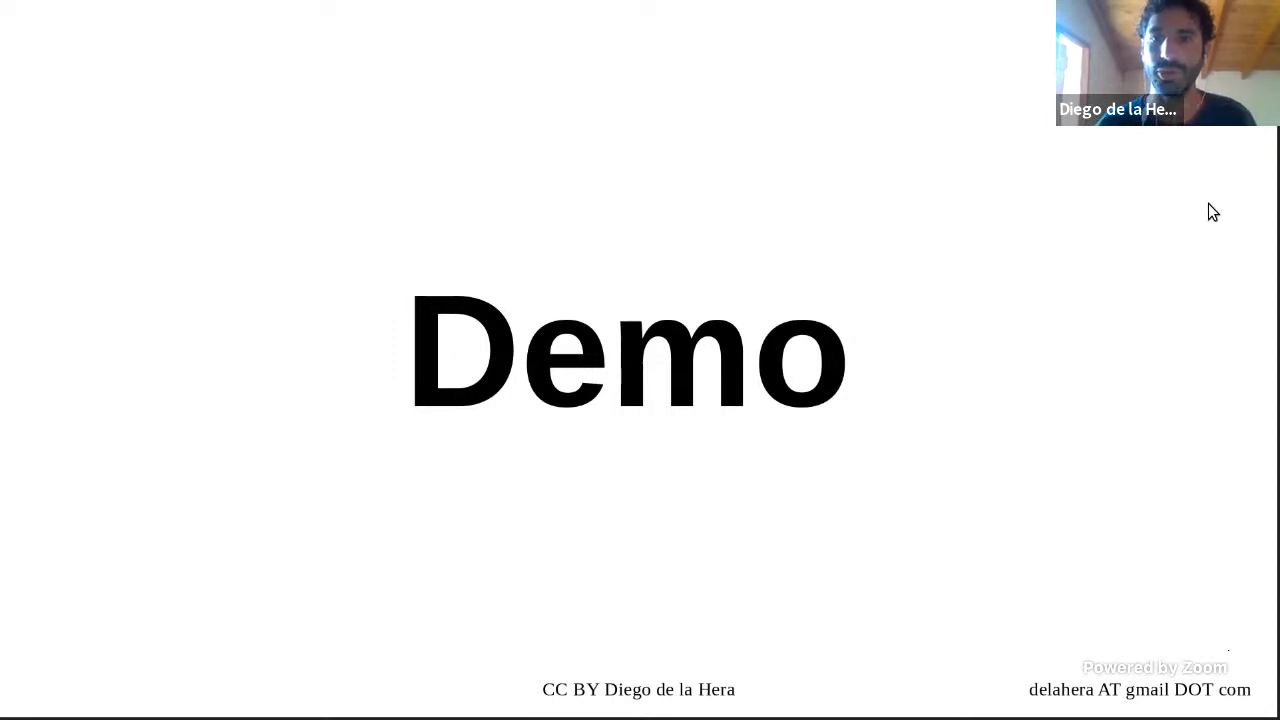
{"action": "key", "text": "alt+Tab"}
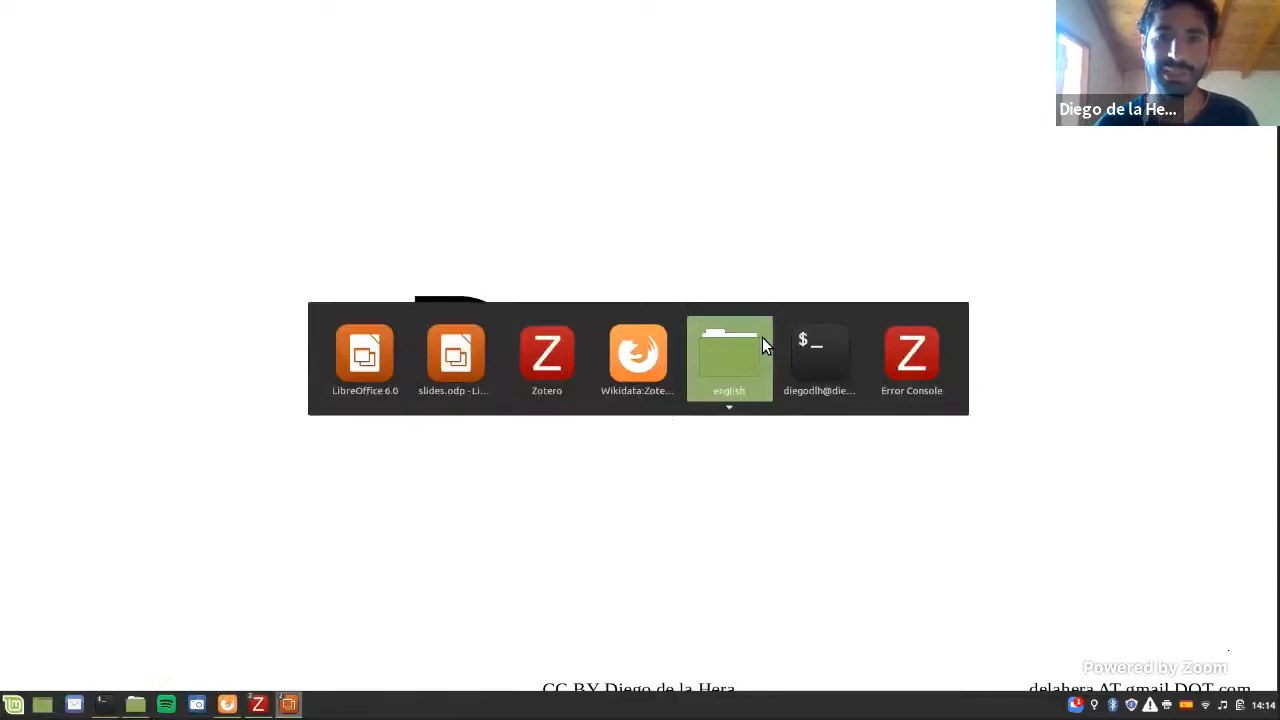
{"action": "key", "text": "Escape"}
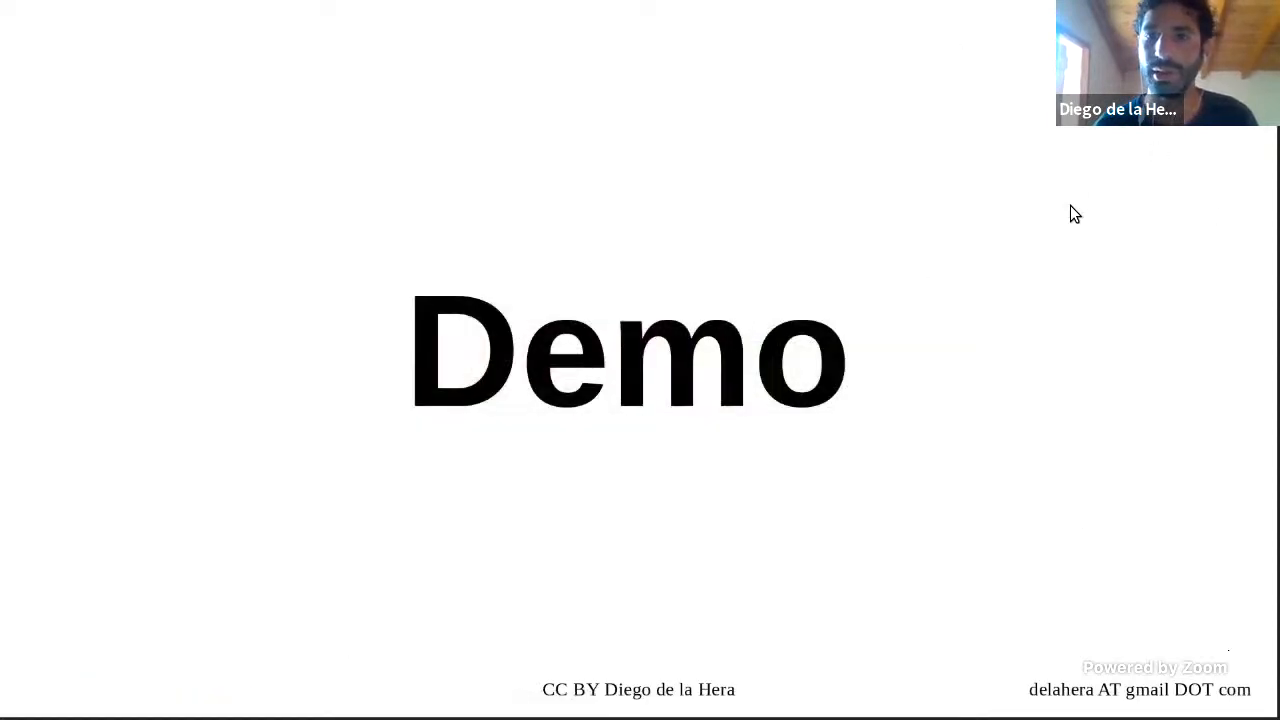
{"action": "left_click", "coordinate": [562, 390]}
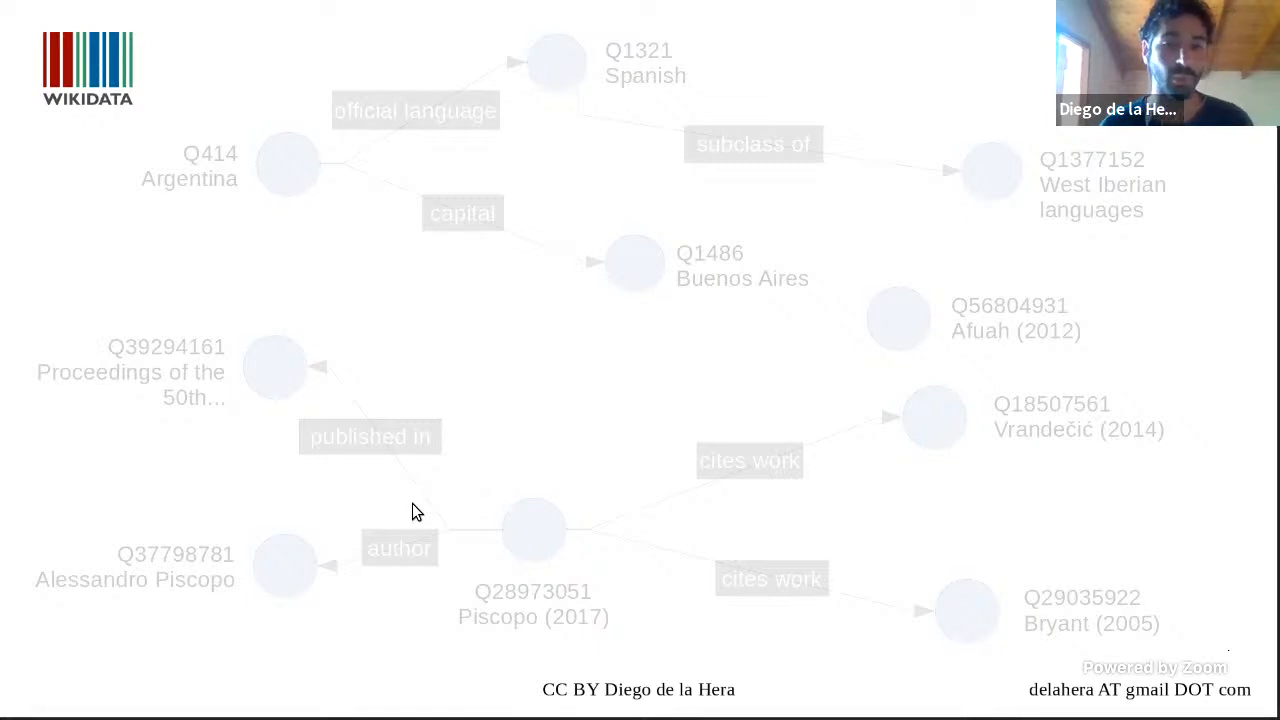
{"action": "key", "text": "Right"}
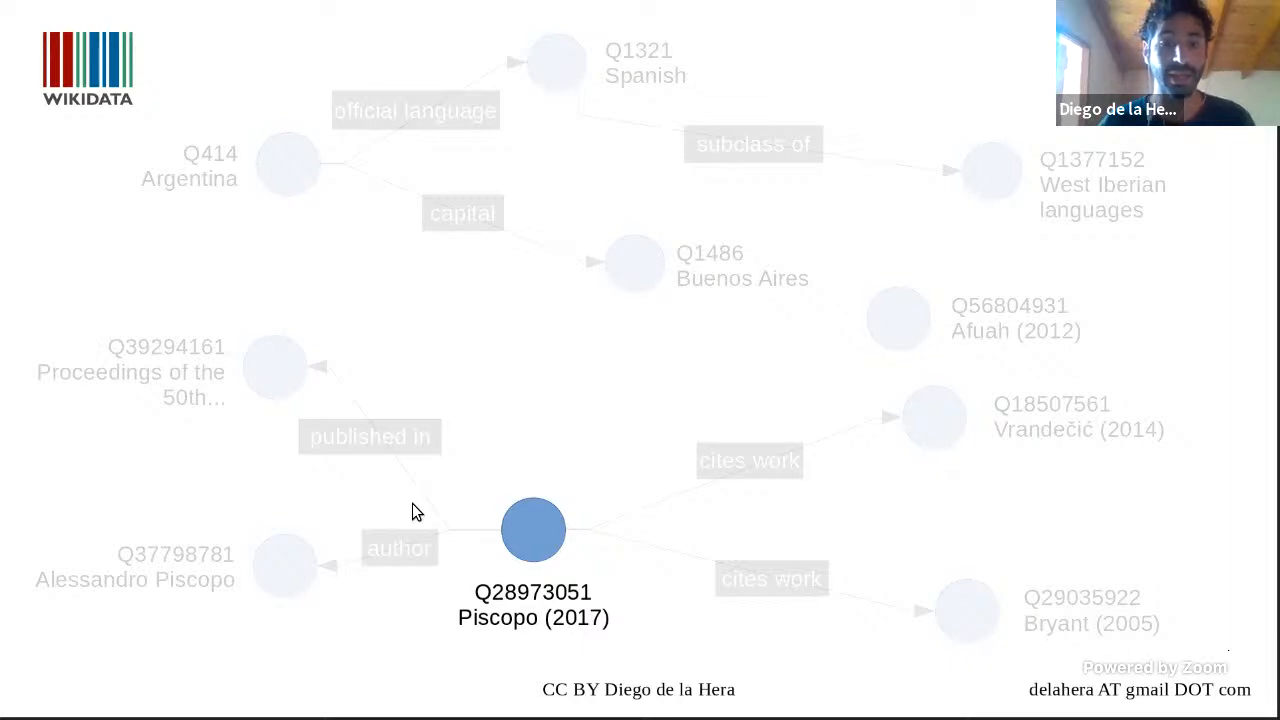
Step: Return to Zotero and fetch the Wikidata QID for the selected article
{"action": "key", "text": "alt+Tab"}
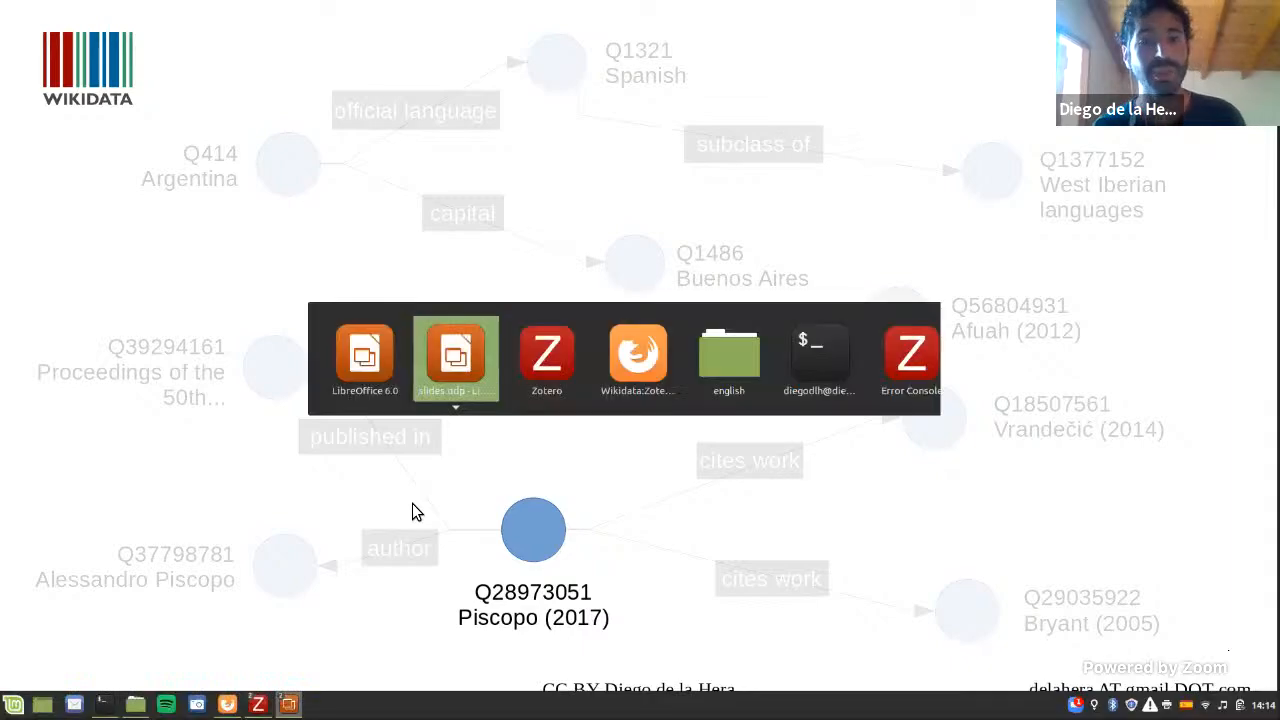
{"action": "key", "text": "alt+Tab"}
{"action": "key", "text": "alt+Tab"}
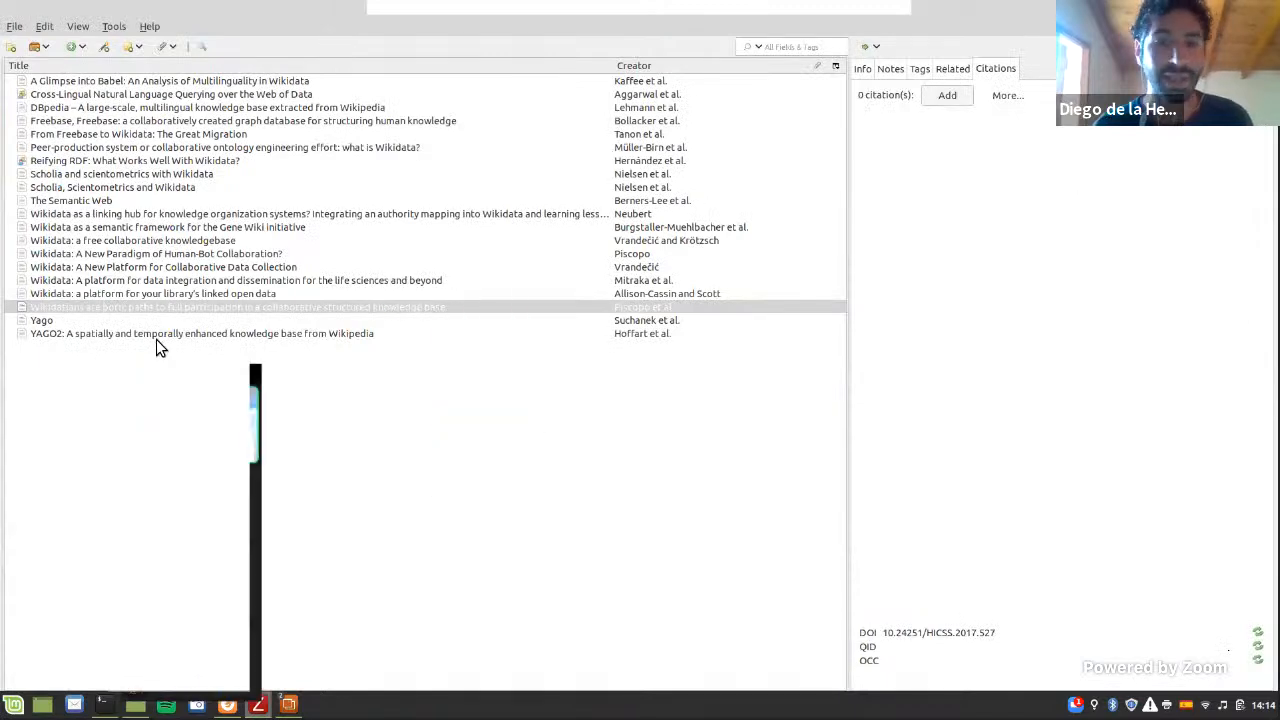
{"action": "left_click", "coordinate": [1257, 646]}
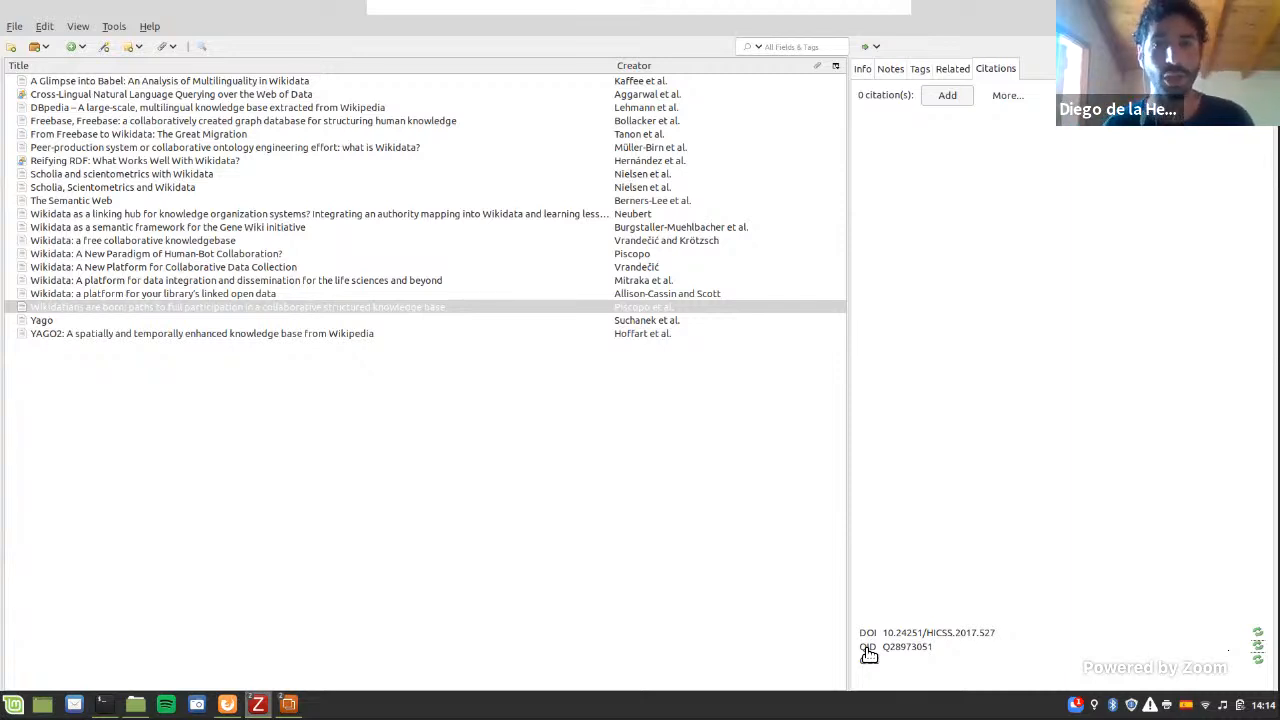
Step: Sync the article's citations with Wikidata and accept the proposed changes to the local item
{"action": "left_click", "coordinate": [1006, 103]}
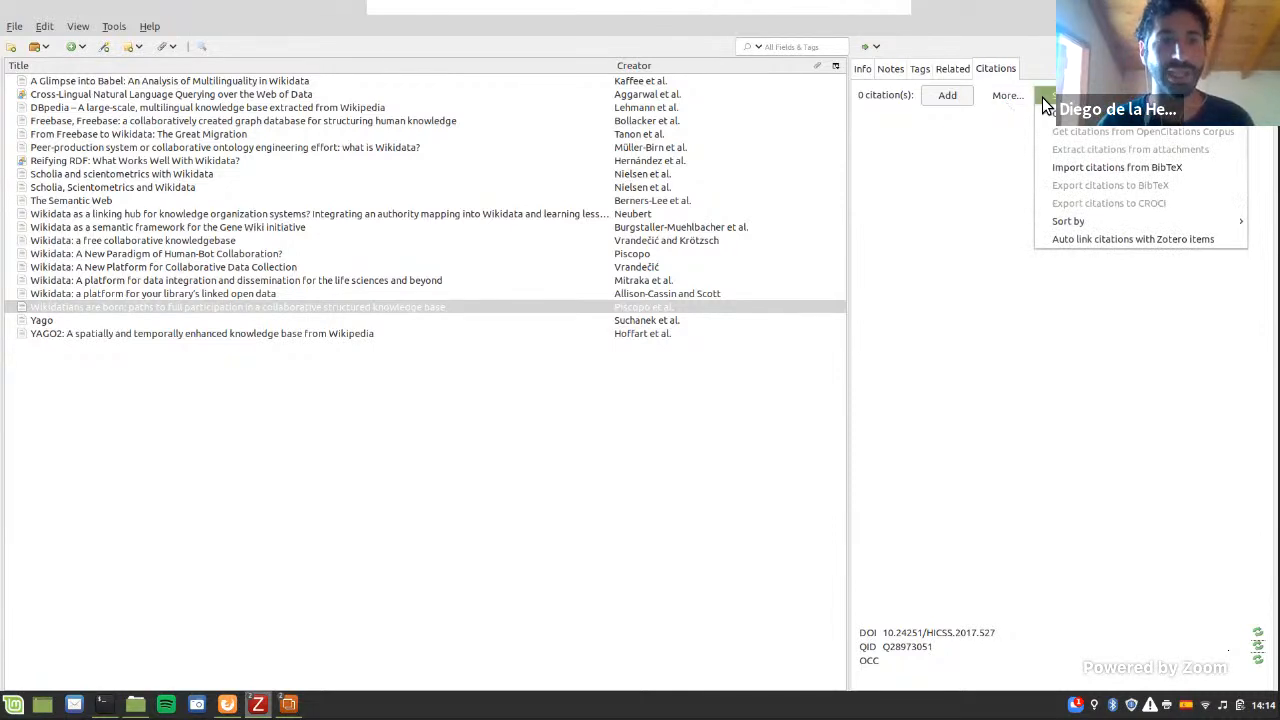
{"action": "left_click", "coordinate": [1042, 97]}
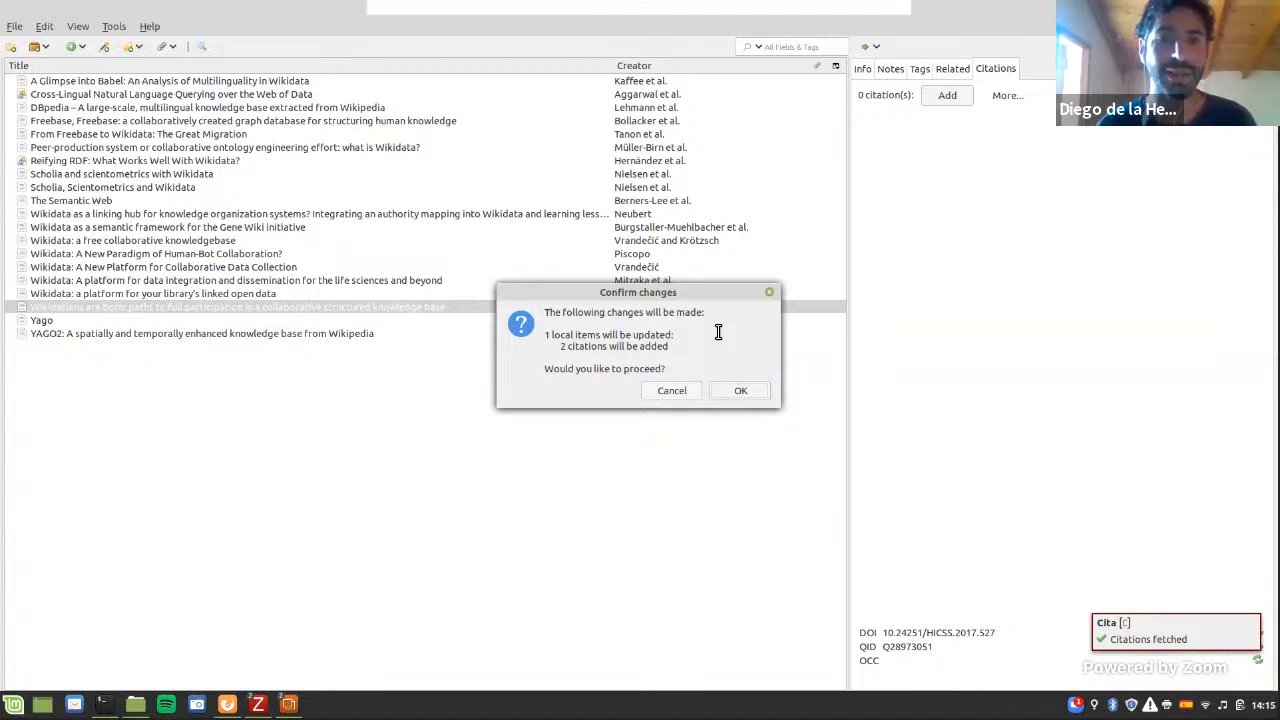
{"action": "left_click", "coordinate": [740, 391]}
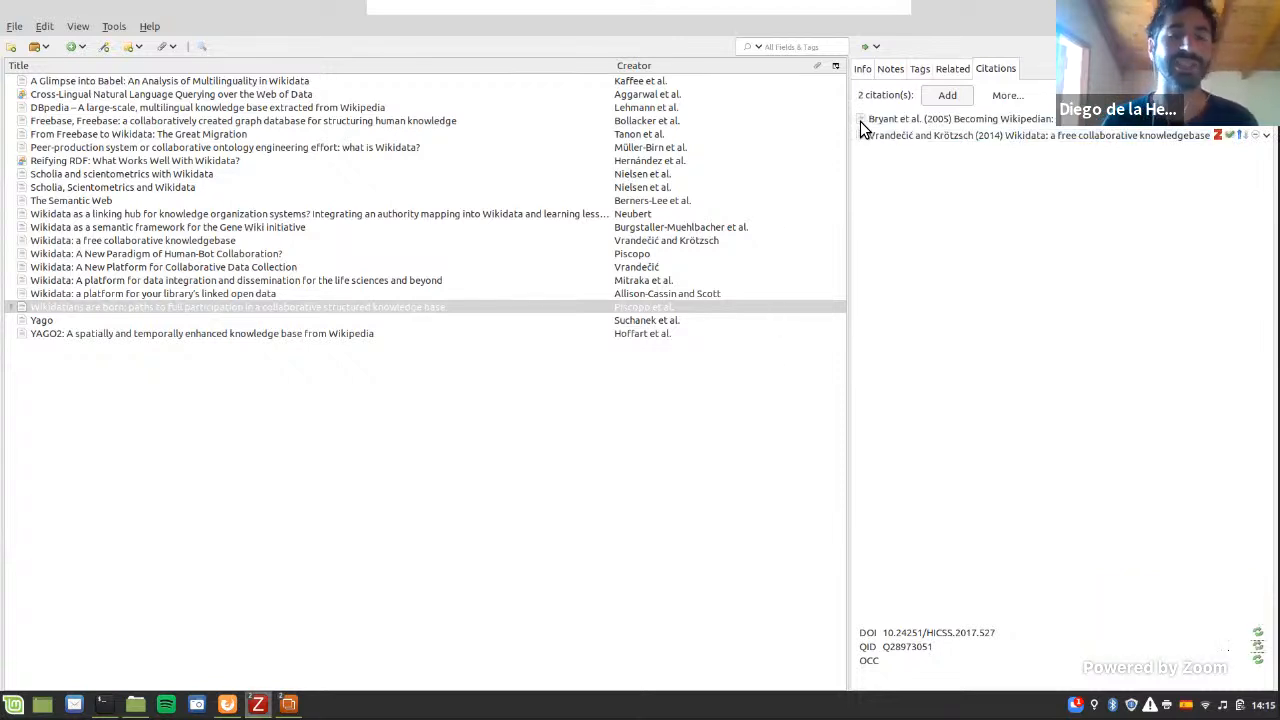
Step: Open the "Becoming Wikipedian" citation to inspect its details and QID, and close it without saving
{"action": "double_click", "coordinate": [978, 117]}
{"action": "left_click", "coordinate": [566, 462]}
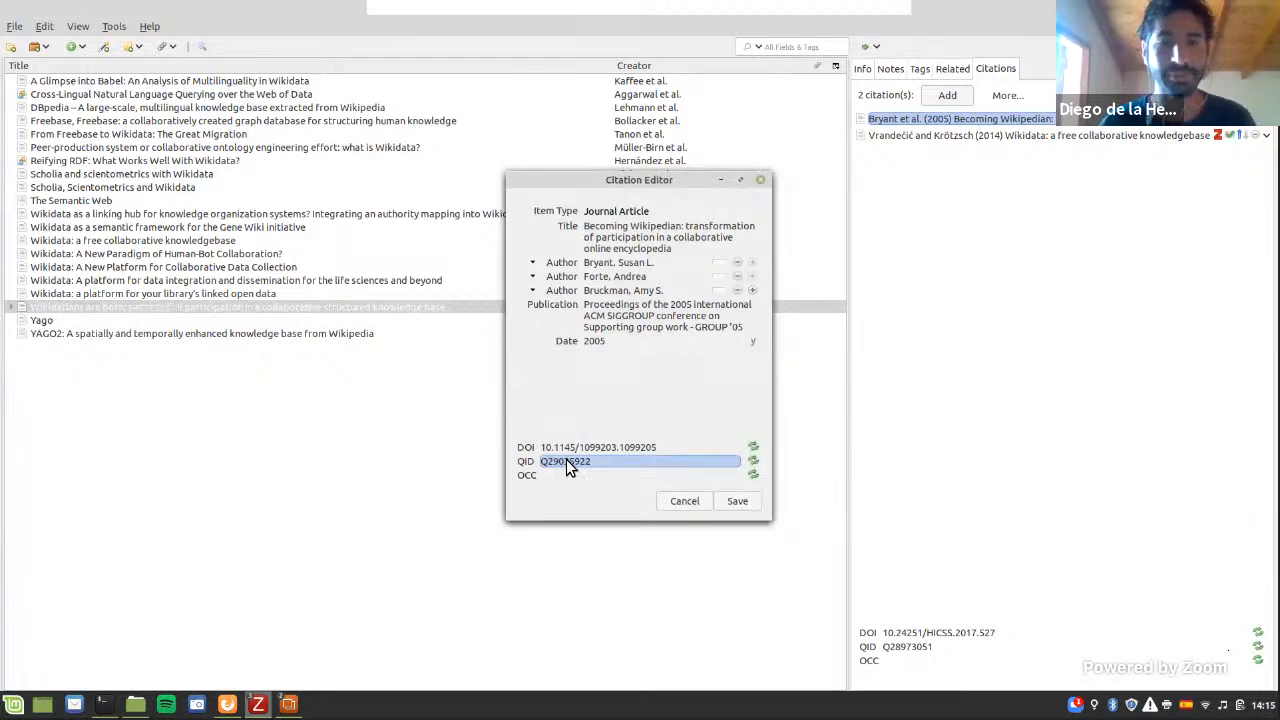
{"action": "left_click", "coordinate": [566, 461]}
{"action": "left_click", "coordinate": [675, 501]}
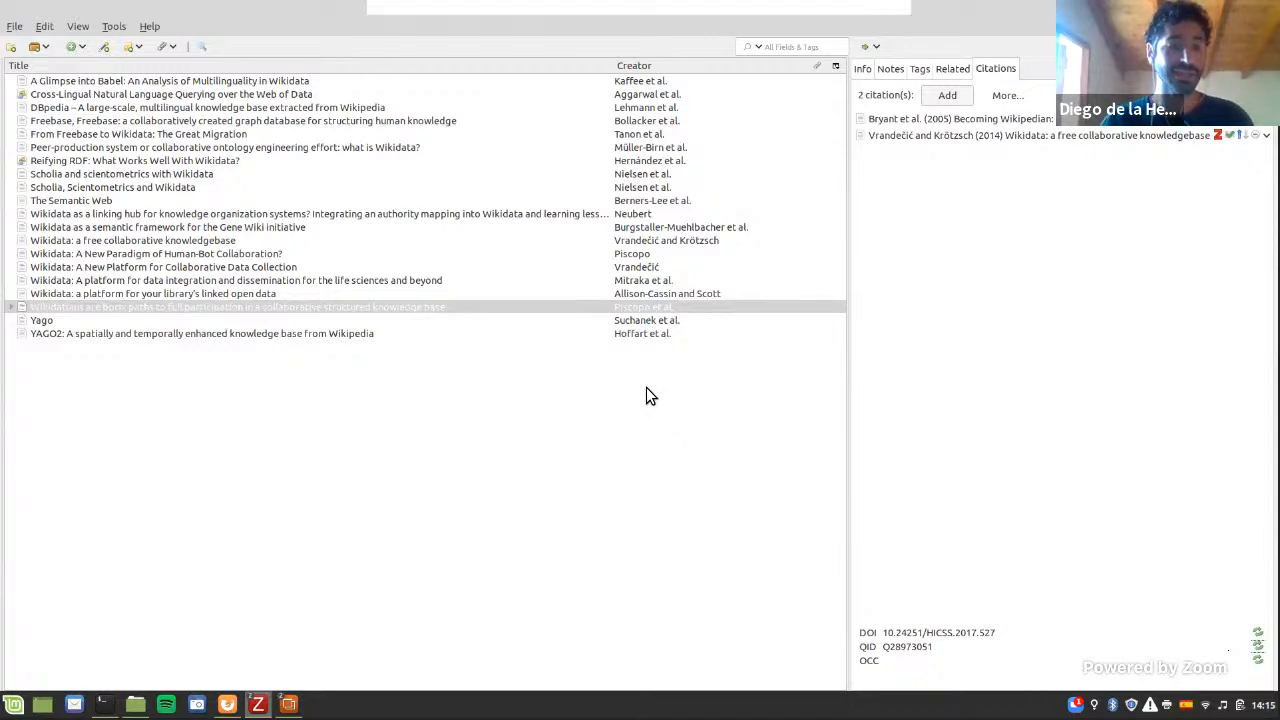
Step: Tile the Zotero window to the left half of the screen and narrow the item list to make room for the citations
{"action": "left_click_drag", "start_coordinate": [646, 387], "coordinate": [0, 384]}
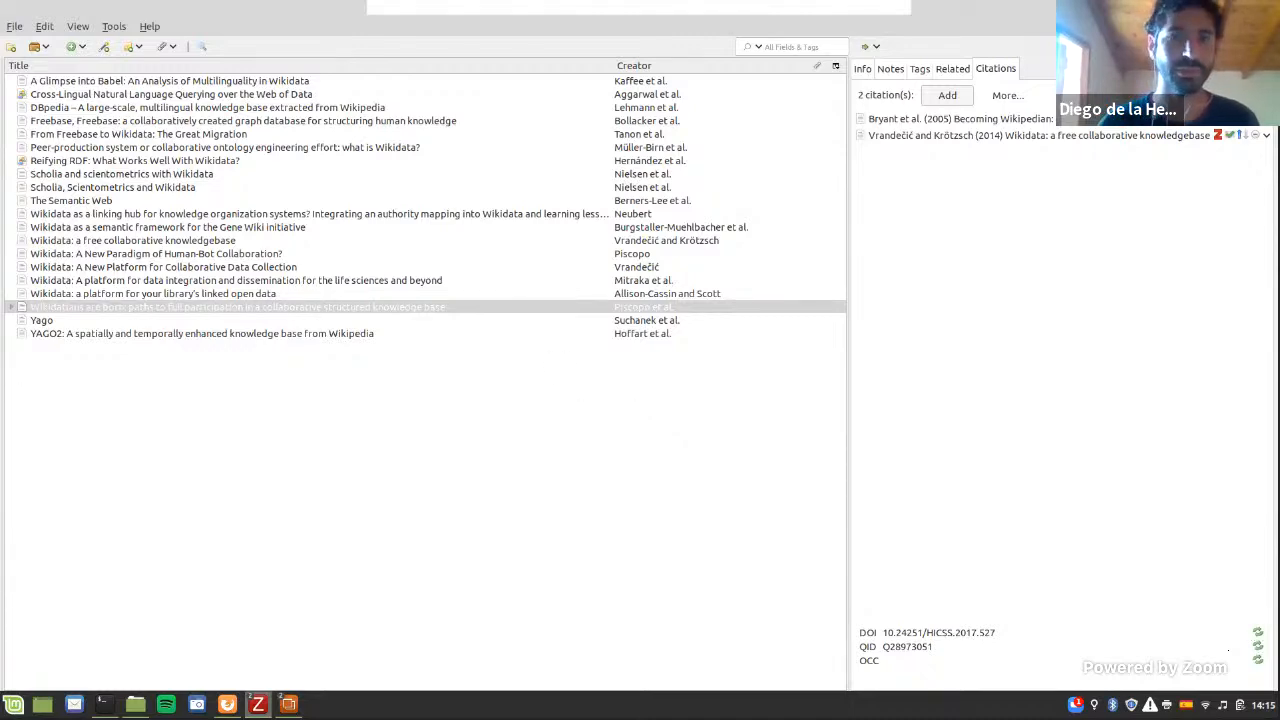
{"action": "left_click_drag", "start_coordinate": [214, 258], "coordinate": [290, 255]}
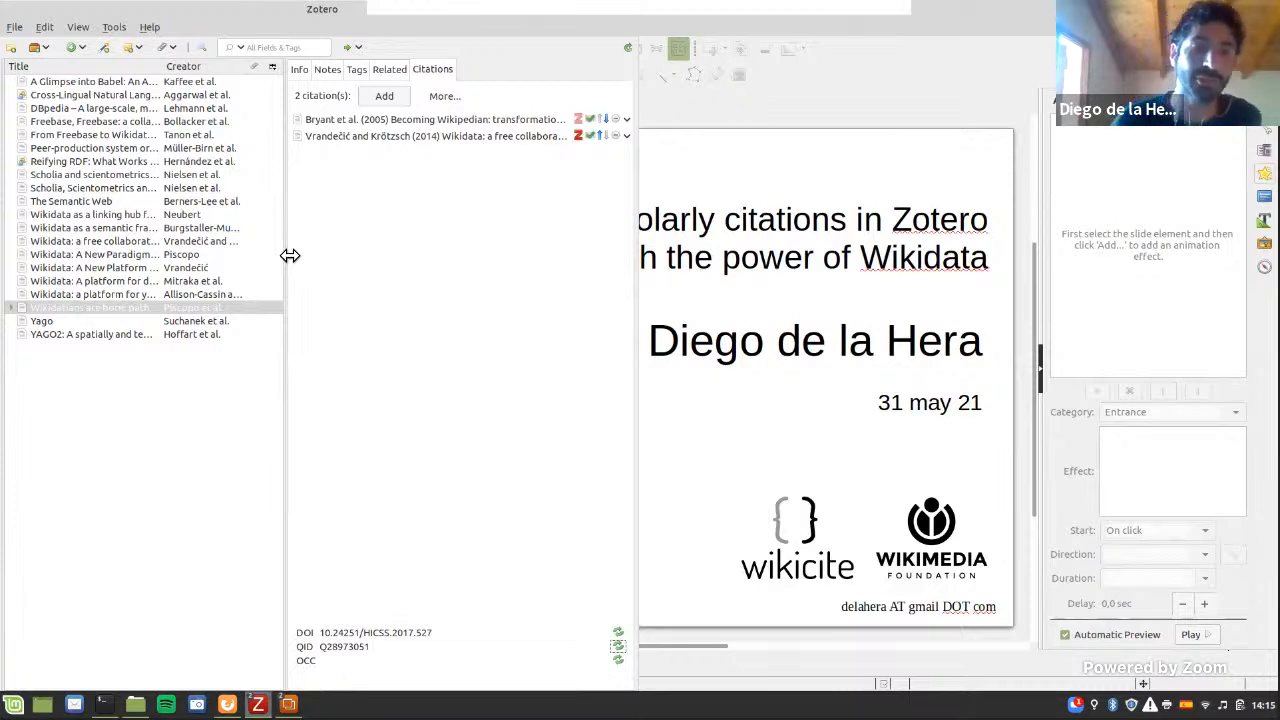
Step: Try to get the selected article's citations from Crossref, and dismiss the resulting dialog
{"action": "left_click", "coordinate": [436, 98]}
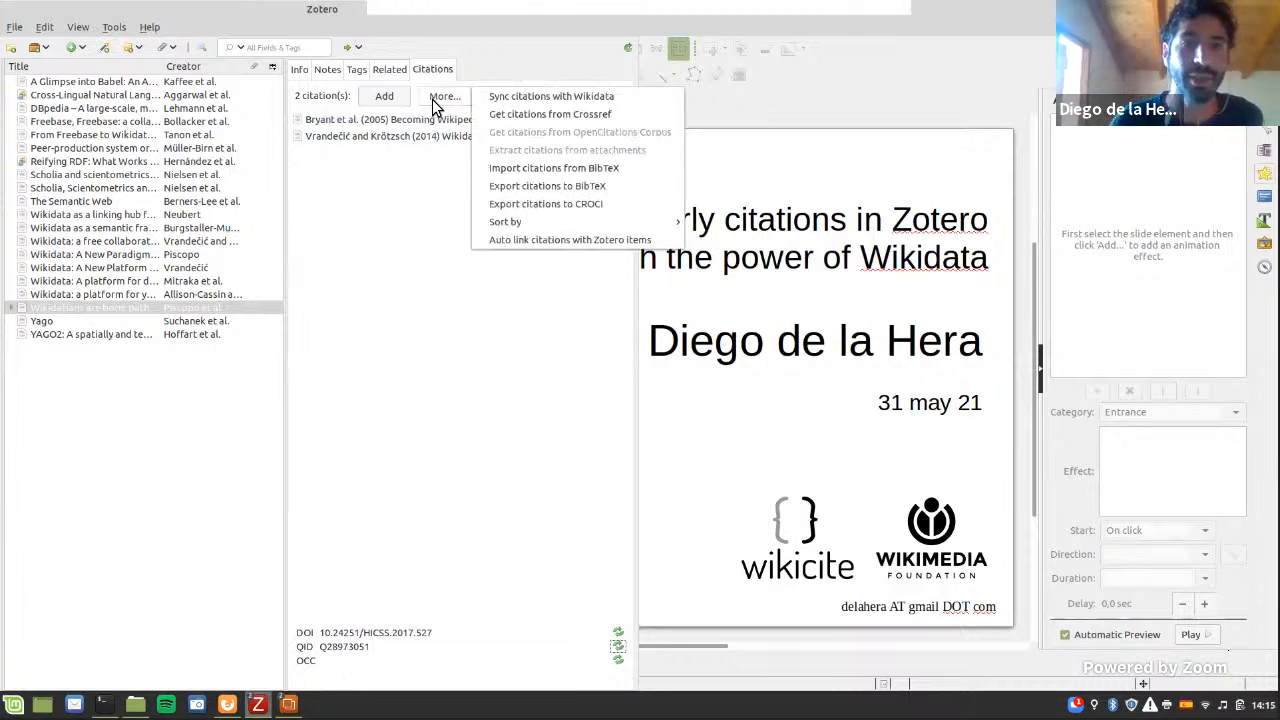
{"action": "left_click", "coordinate": [534, 115]}
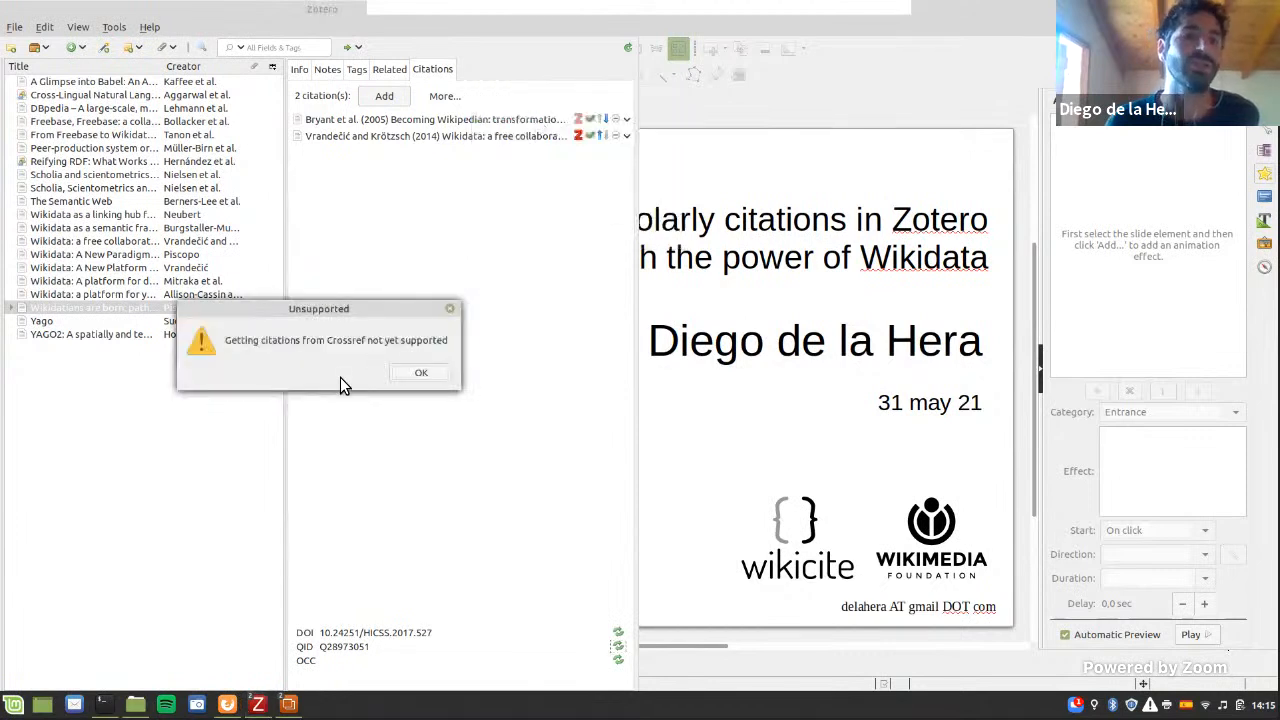
{"action": "left_click", "coordinate": [410, 372]}
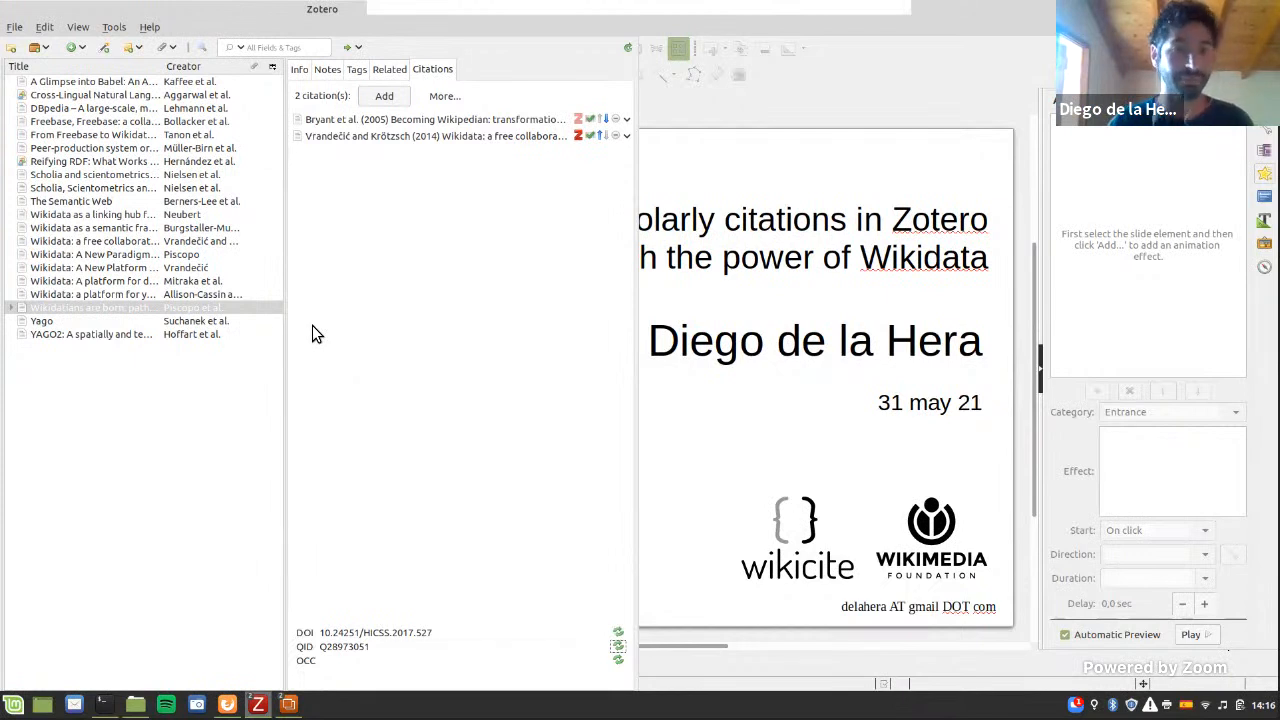
Step: Switch to Firefox beside Zotero and bring up the References section at the end of paper0539.pdf
{"action": "key", "text": "alt+Tab"}
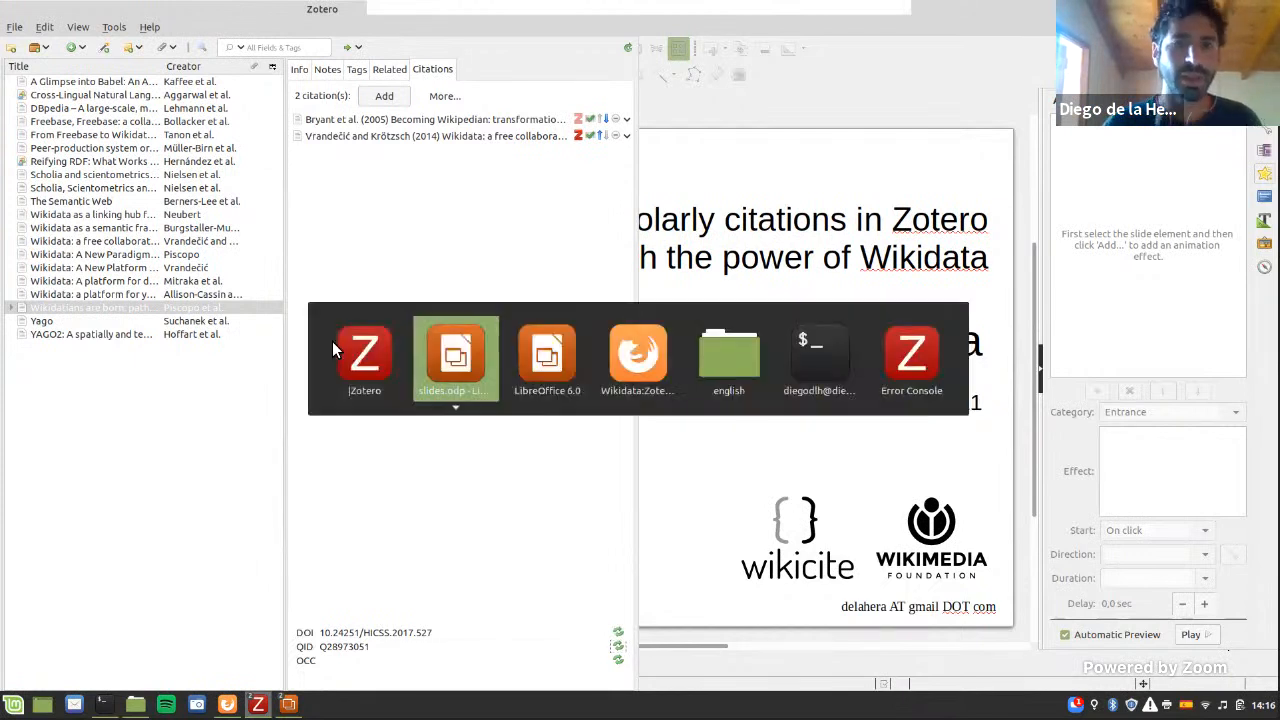
{"action": "key", "text": "Escape"}
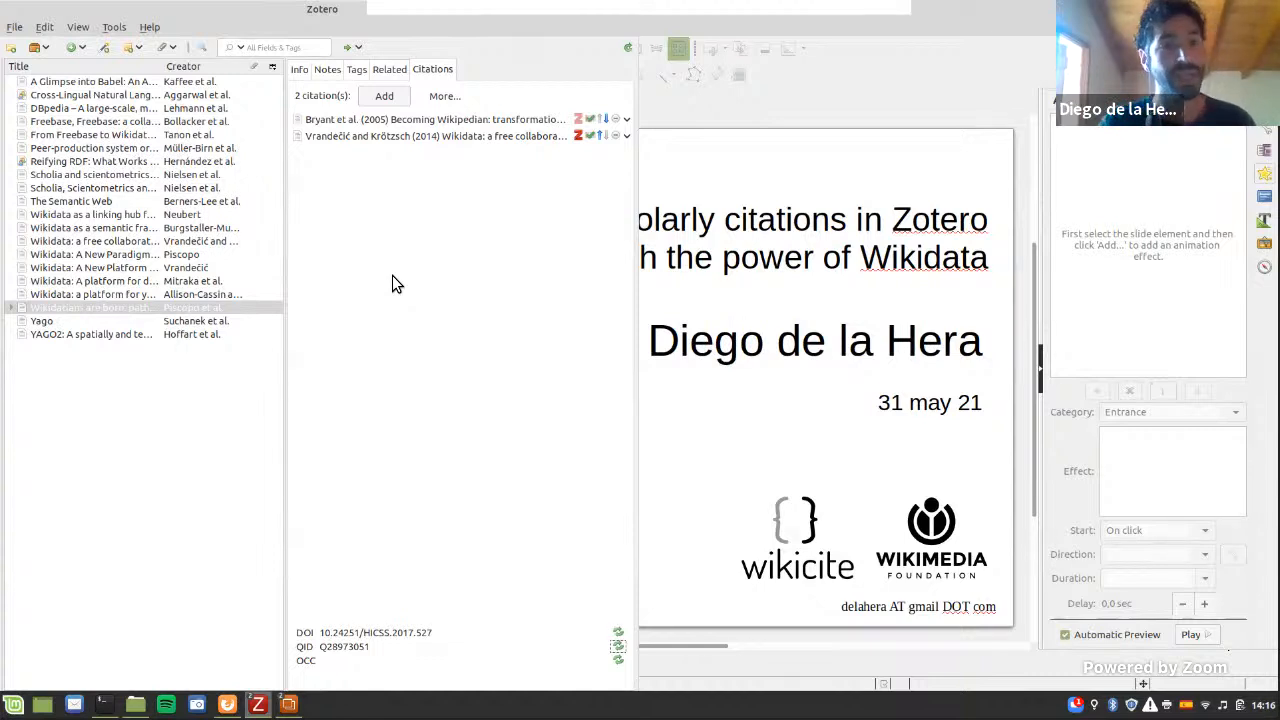
{"action": "key", "text": "alt+Tab"}
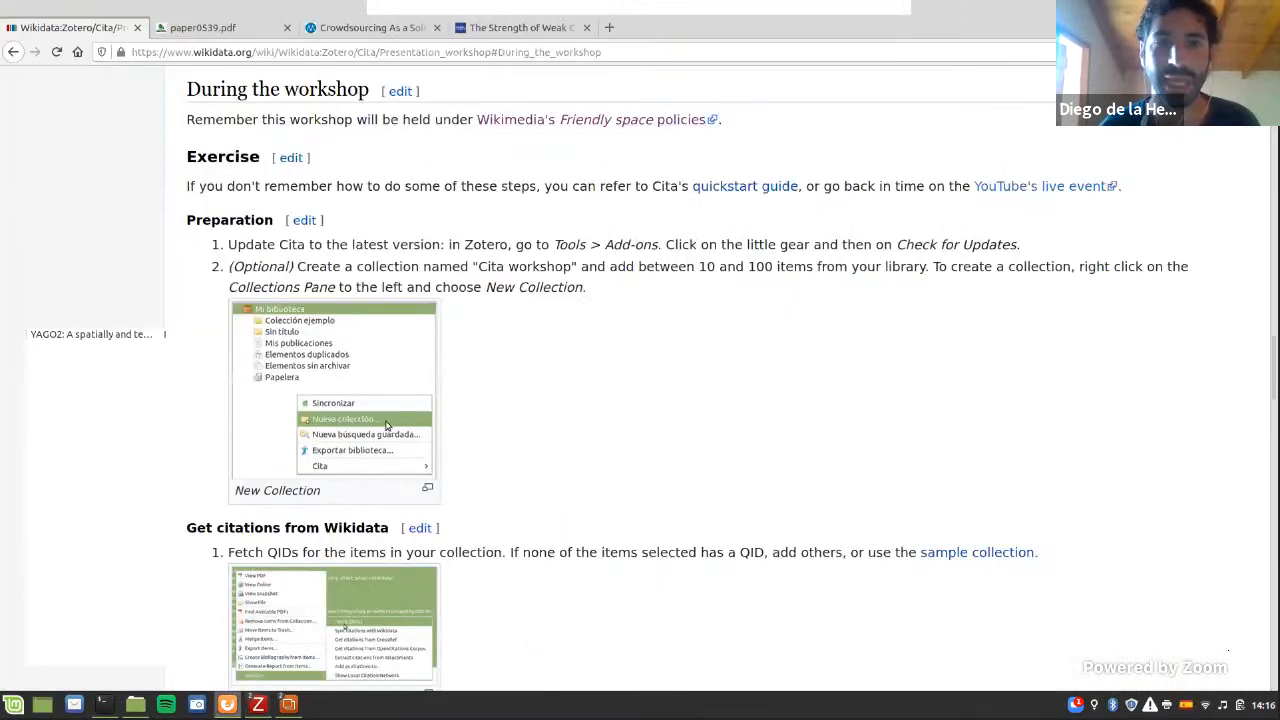
{"action": "double_click", "coordinate": [838, 32]}
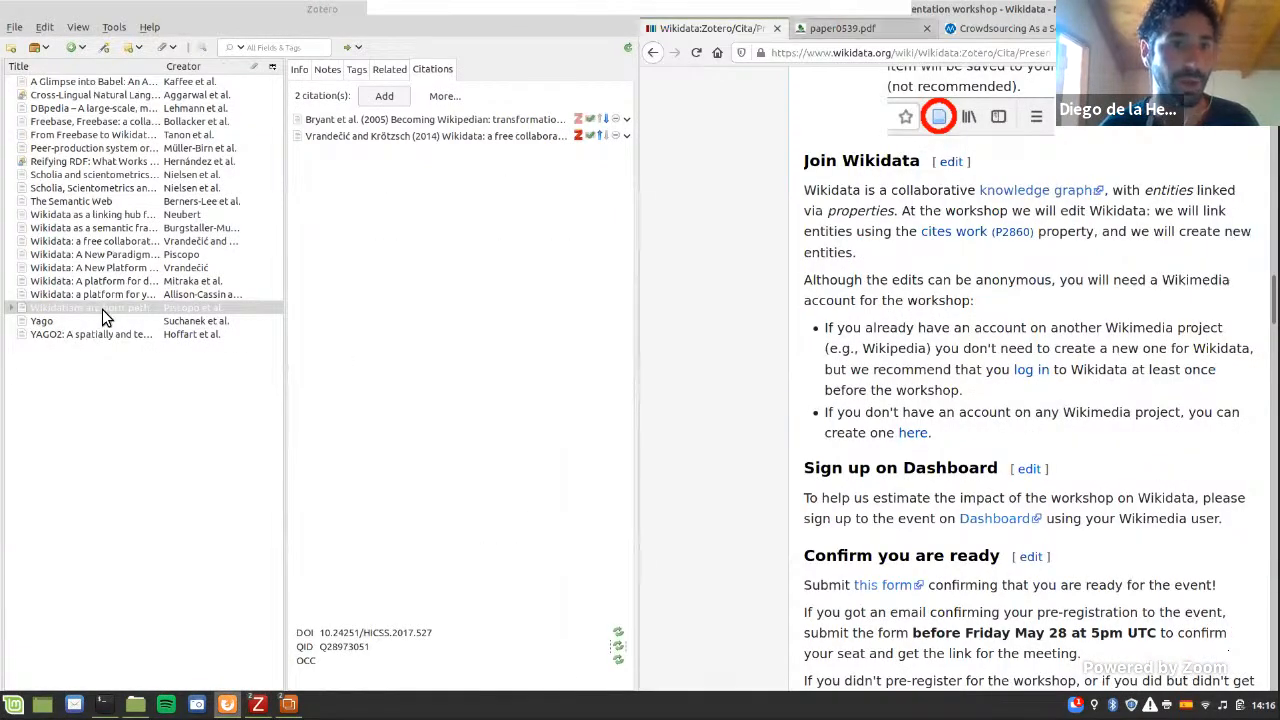
{"action": "key", "text": "ctrl+Tab"}
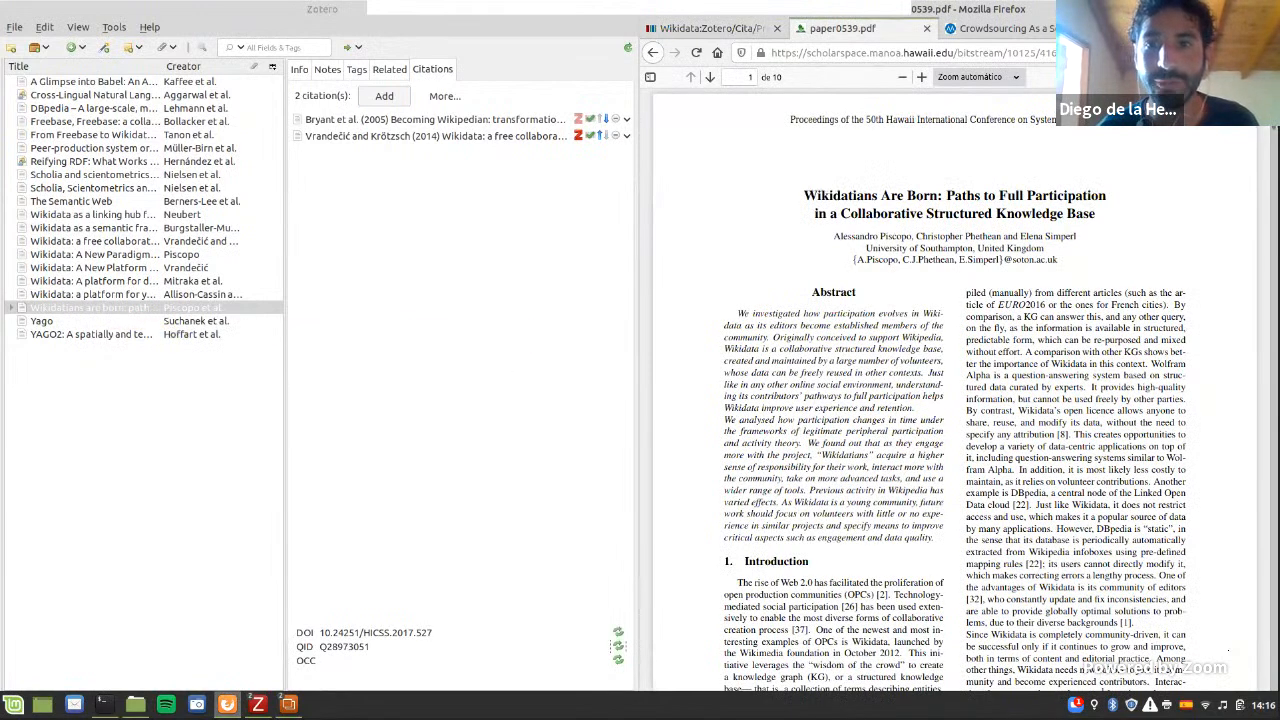
{"action": "scroll", "coordinate": [955, 390], "scroll_direction": "down", "scroll_amount": 3}
{"action": "left_click_drag", "start_coordinate": [1274, 130], "coordinate": [1274, 671]}
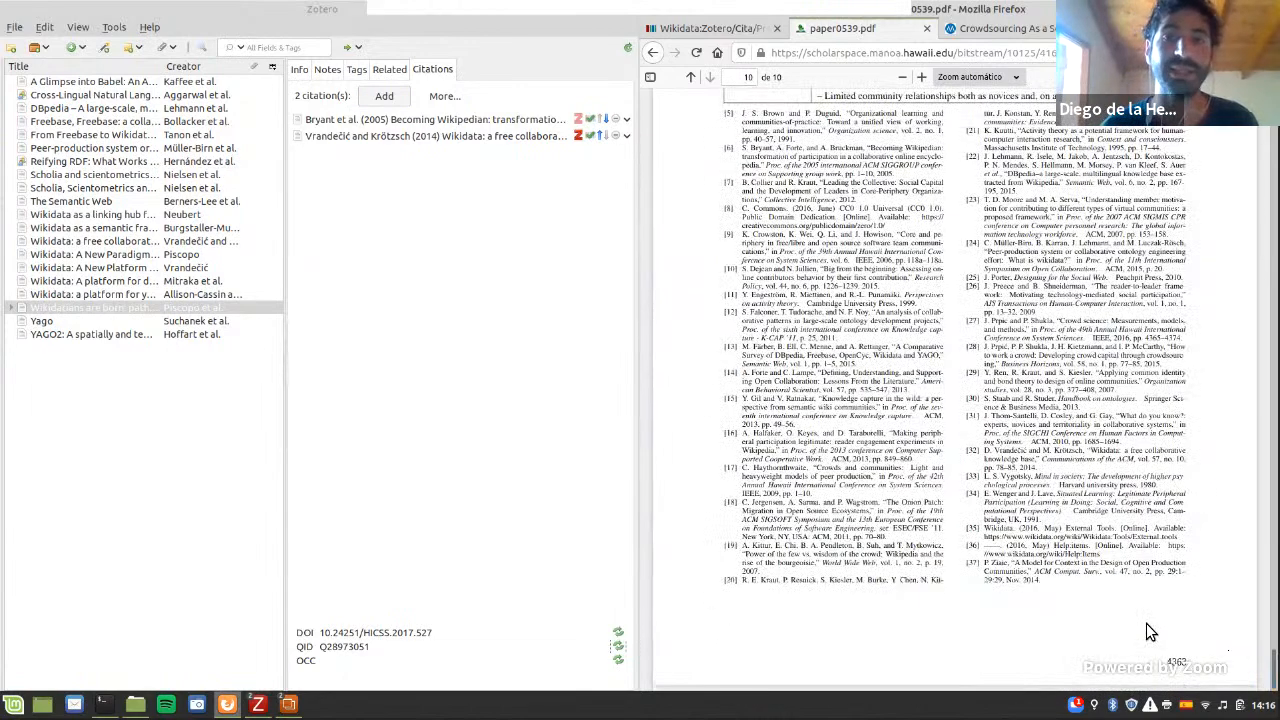
{"action": "scroll", "coordinate": [1146, 623], "scroll_direction": "up", "scroll_amount": 8}
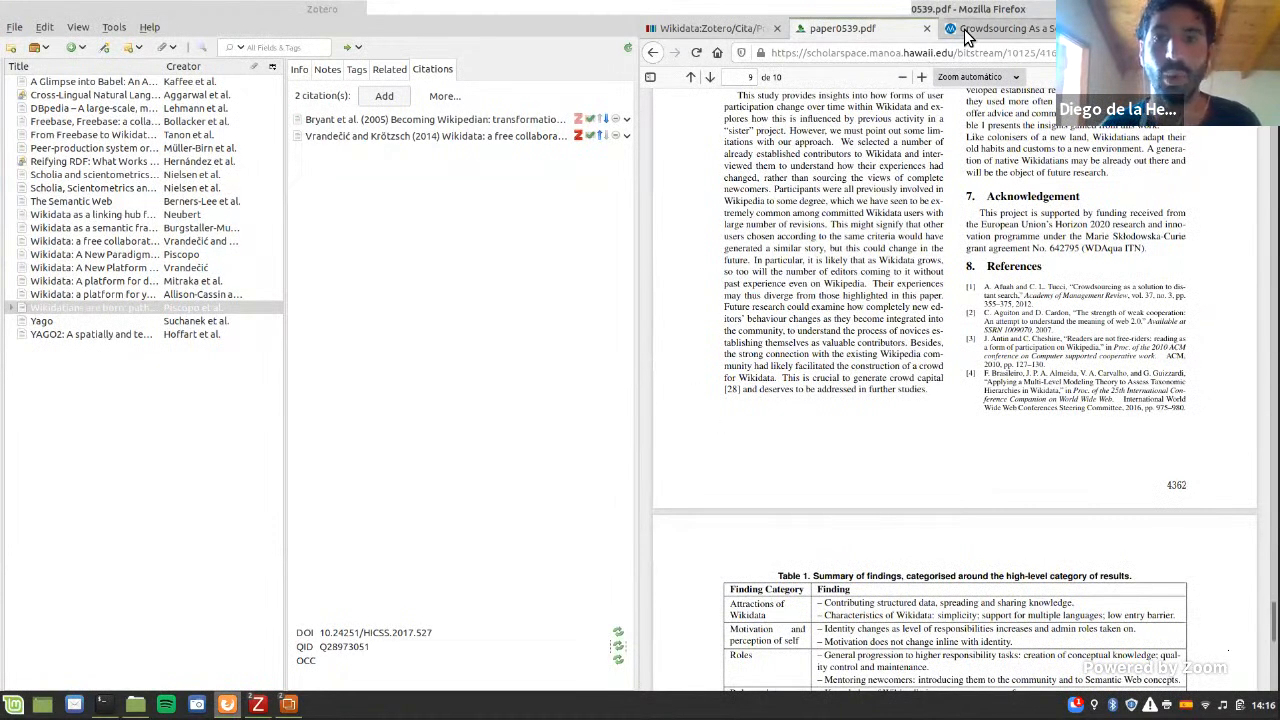
Step: Start a new citation for the article in Zotero, and enlarge and highlight reference [1] in the PDF
{"action": "left_click", "coordinate": [385, 96]}
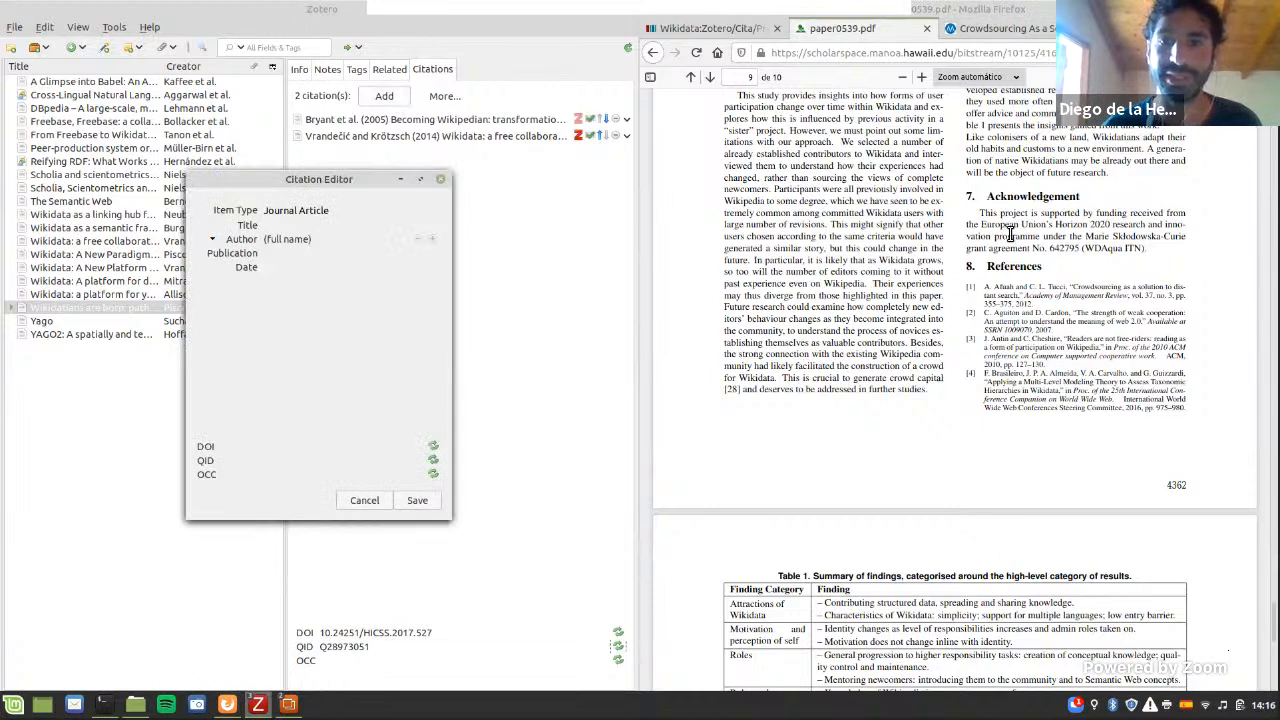
{"action": "left_click", "coordinate": [997, 293]}
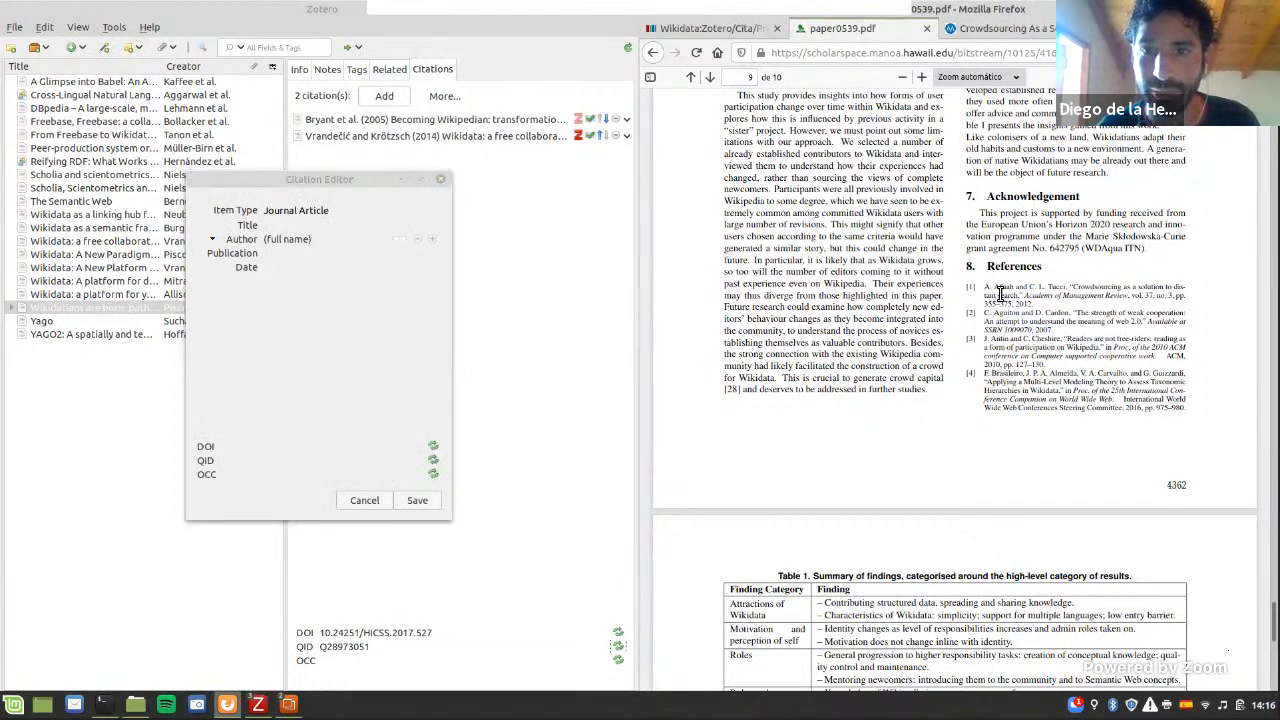
{"action": "scroll", "coordinate": [1077, 320], "scroll_direction": "up", "scroll_amount": 1}
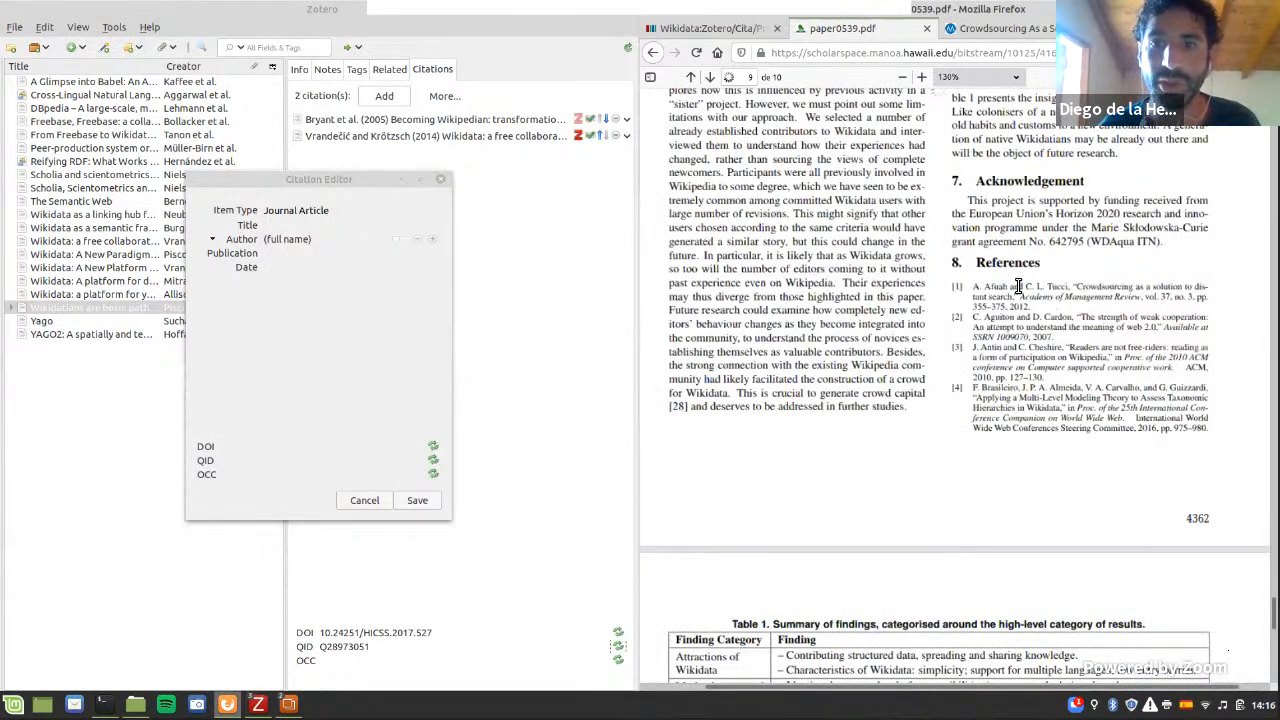
{"action": "scroll", "coordinate": [900, 330], "scroll_direction": "up", "scroll_amount": 5}
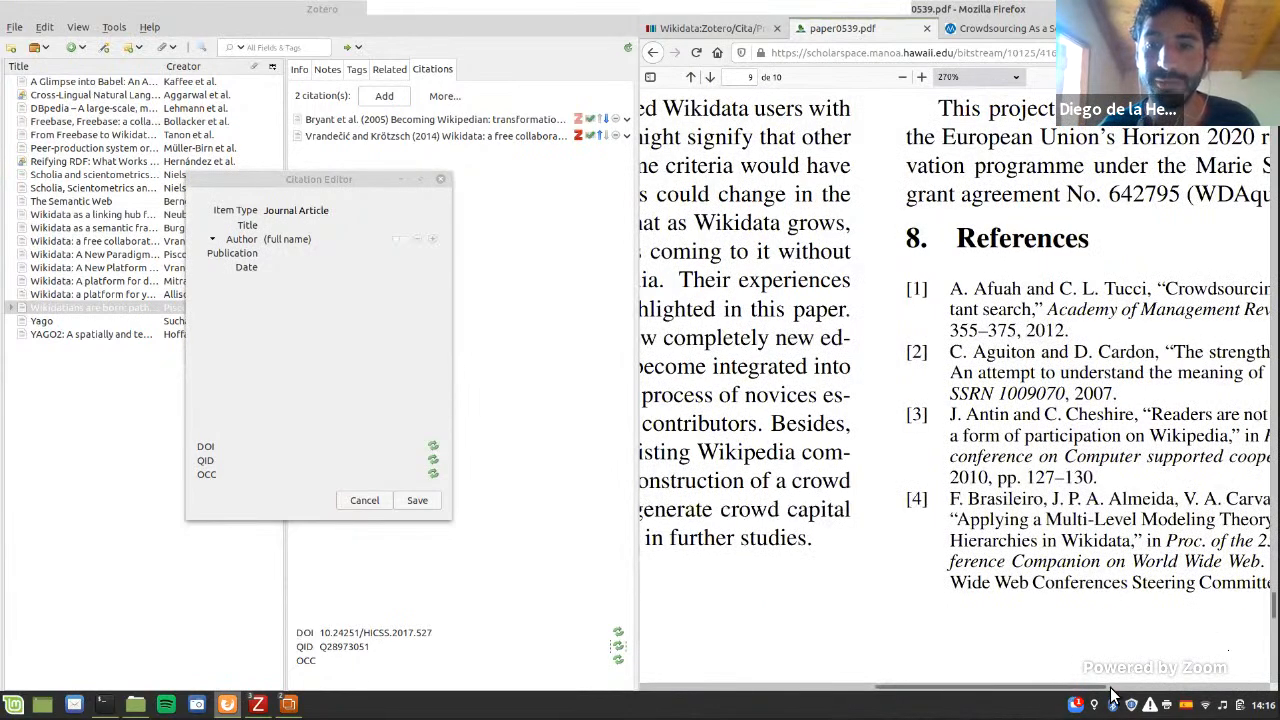
{"action": "left_click_drag", "start_coordinate": [702, 290], "coordinate": [818, 340]}
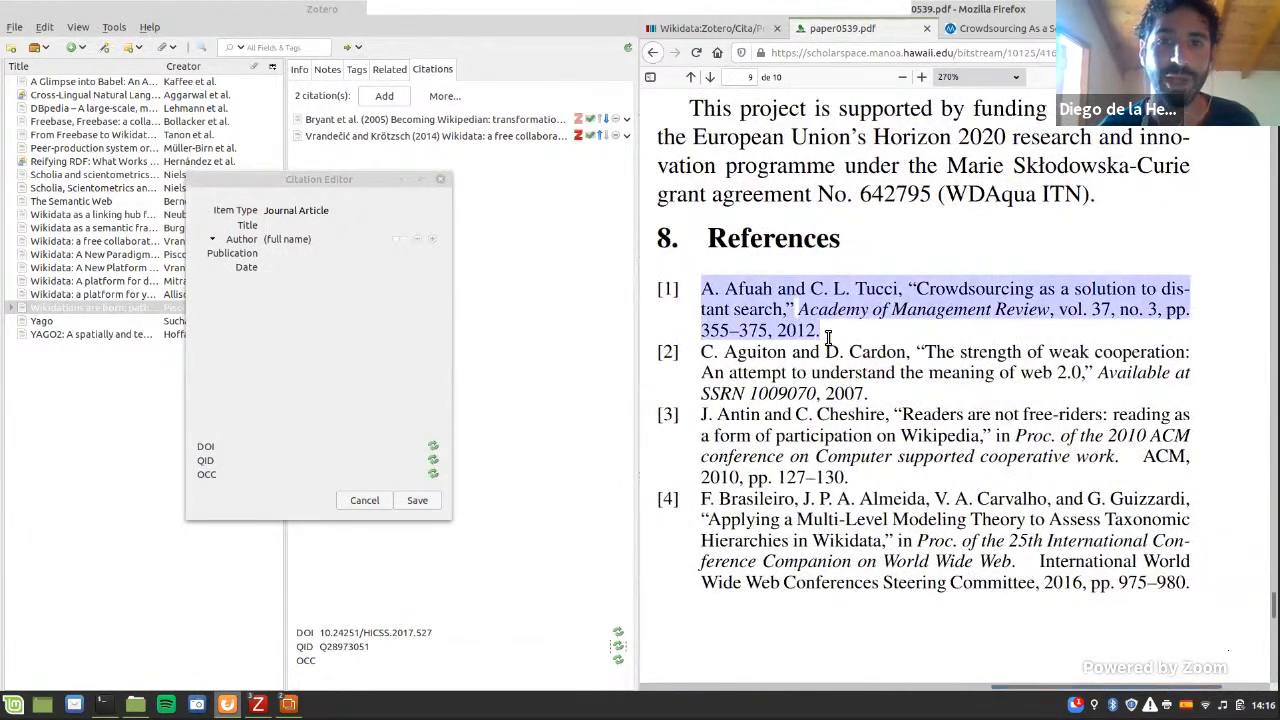
{"action": "left_click", "coordinate": [830, 343]}
Step: Copy the title "Crowdsourcing As a Solution to Distant Search" from the Academy of Management page into the new citation's title
{"action": "left_click", "coordinate": [975, 30]}
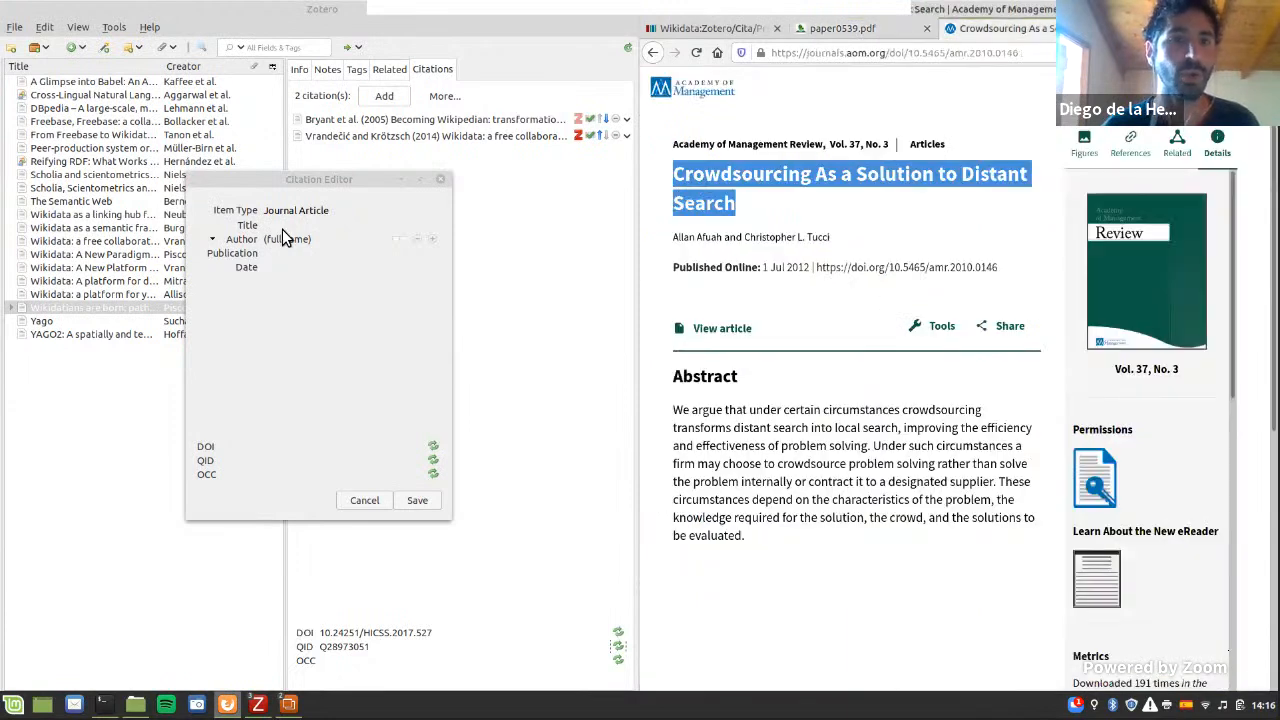
{"action": "left_click", "coordinate": [776, 205]}
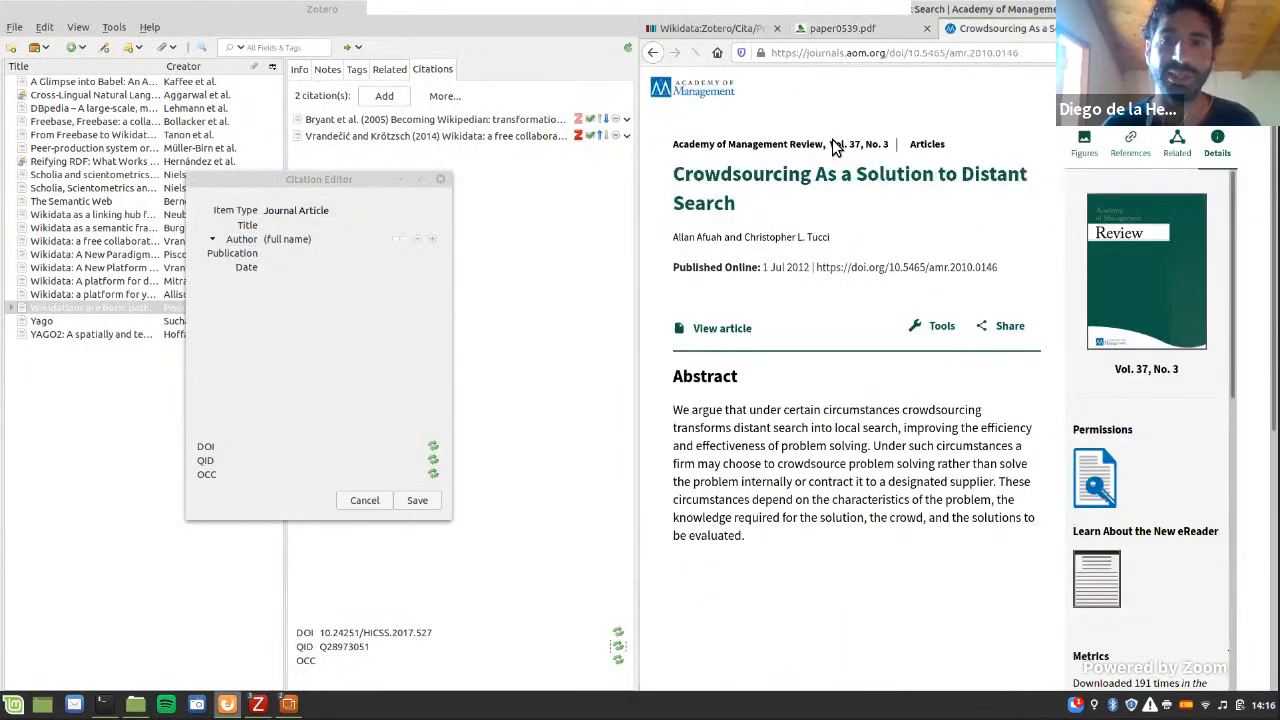
{"action": "left_click_drag", "start_coordinate": [764, 213], "coordinate": [672, 178]}
{"action": "key", "text": "ctrl+c"}
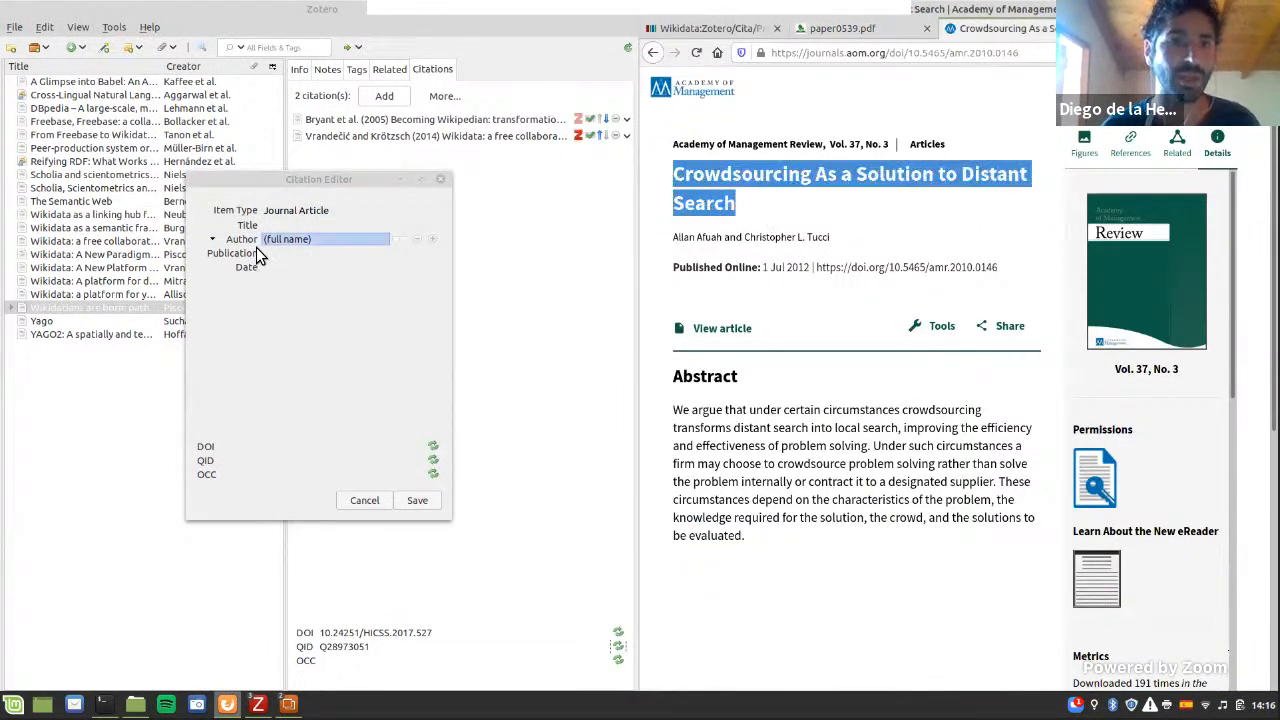
{"action": "left_click", "coordinate": [288, 225]}
{"action": "key", "text": "ctrl+v"}
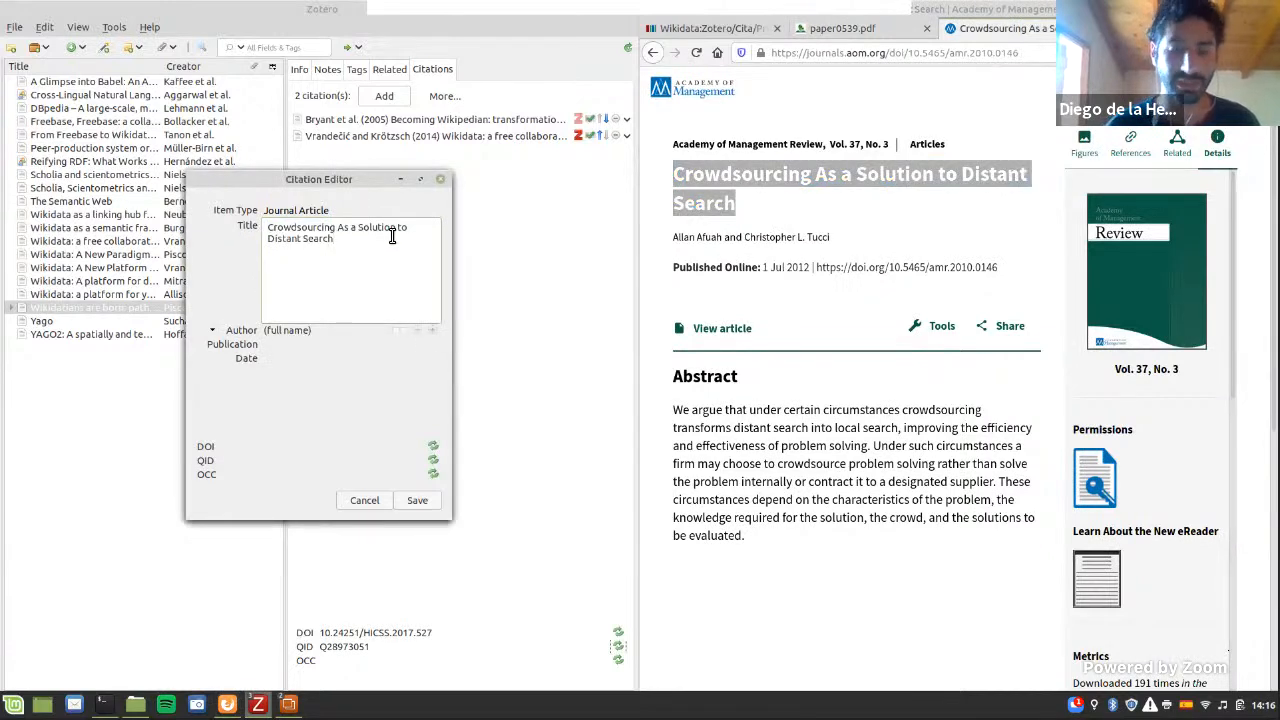
{"action": "key", "text": "Return"}
Step: Add both authors' full names from the journal page to the citation as two separate author entries
{"action": "mouse_move", "coordinate": [710, 240]}
{"action": "left_mouse_down"}
{"action": "mouse_move", "coordinate": [682, 241]}
{"action": "mouse_move", "coordinate": [722, 242]}
{"action": "left_mouse_up"}
{"action": "key", "text": "ctrl+c"}
{"action": "left_click", "coordinate": [344, 250]}
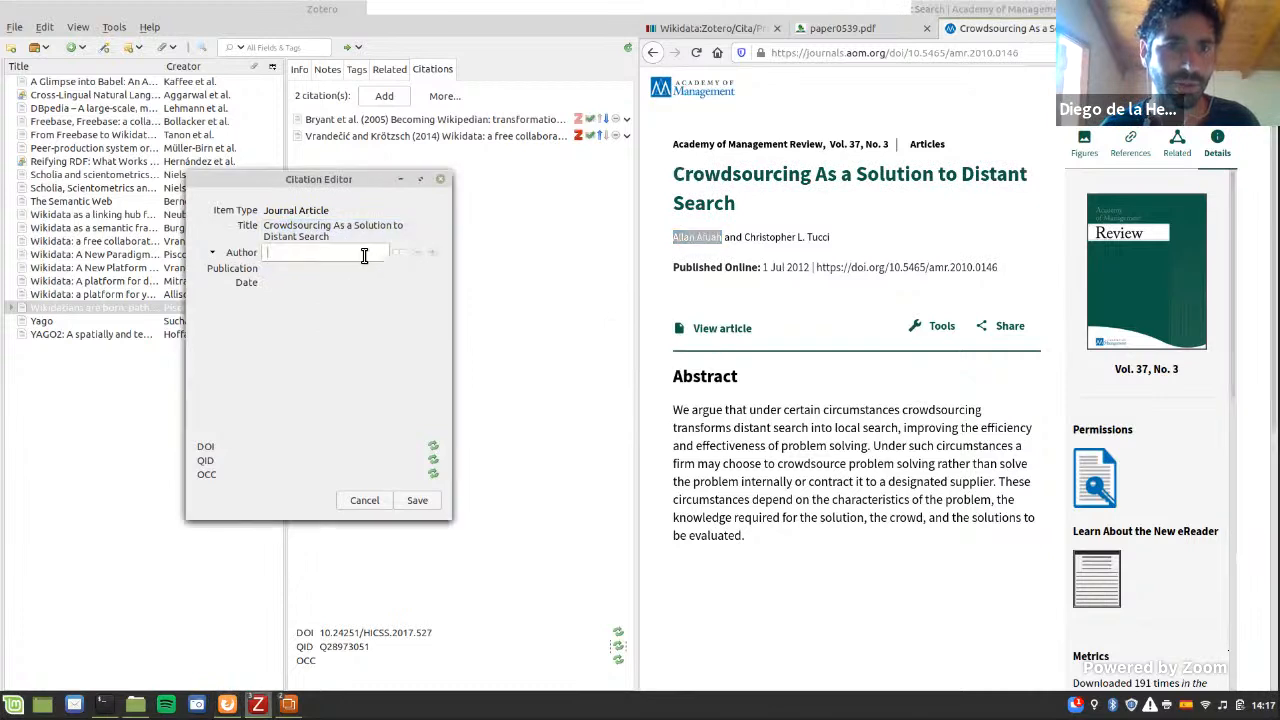
{"action": "key", "text": "ctrl+v"}
{"action": "key", "text": "Return"}
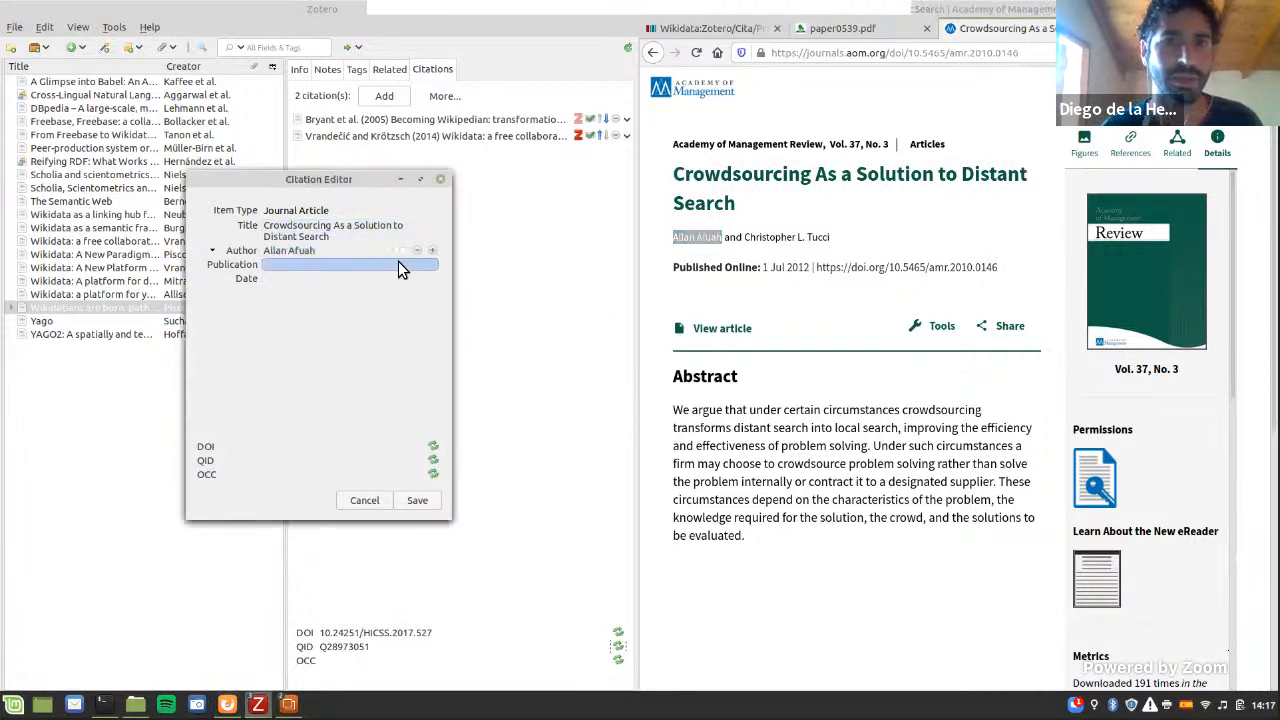
{"action": "left_click", "coordinate": [433, 250]}
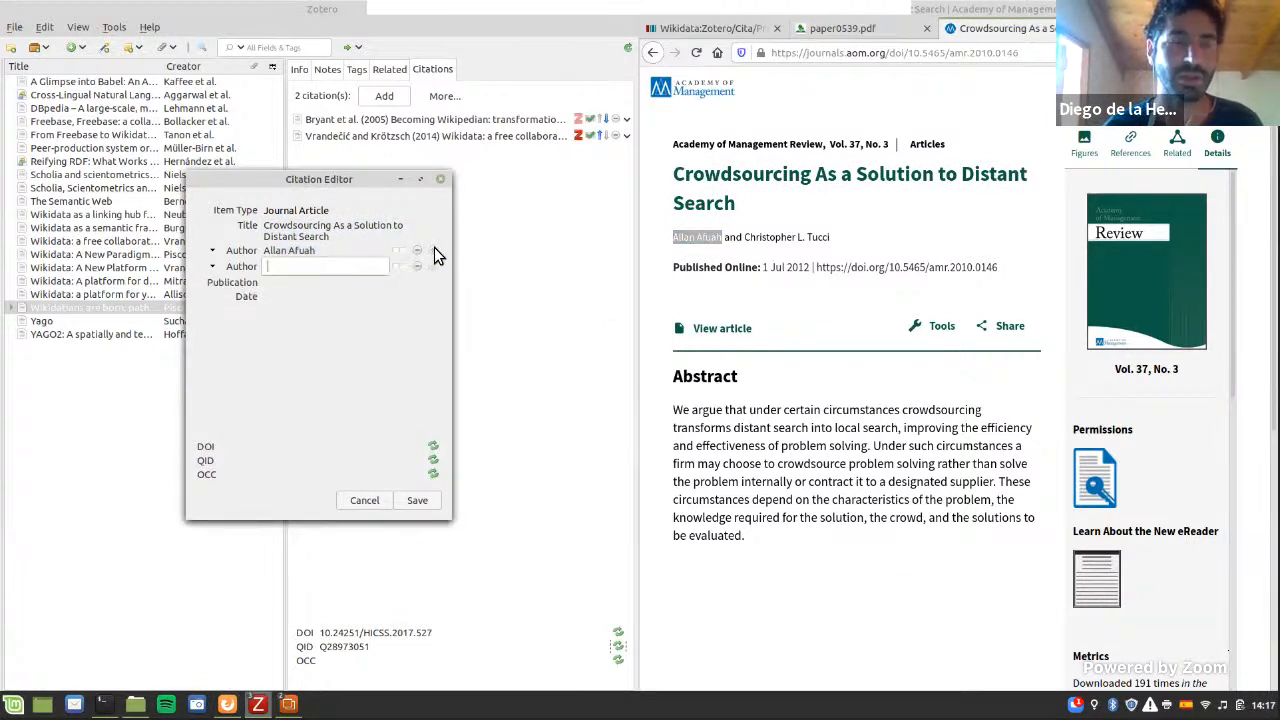
{"action": "left_click_drag", "start_coordinate": [858, 237], "coordinate": [292, 263]}
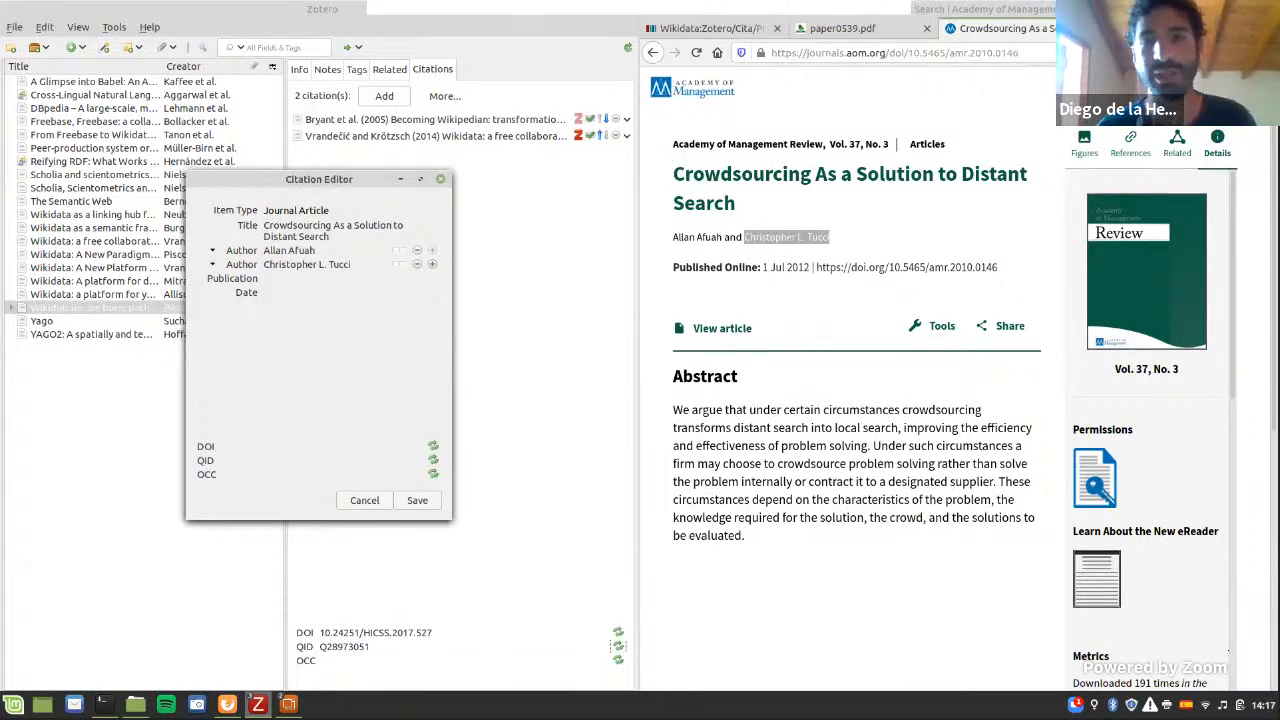
Step: Set the citation's publication to "Academy of Management Review" and its date to "1 Jul 2012", and save it
{"action": "left_click_drag", "start_coordinate": [673, 145], "coordinate": [280, 280]}
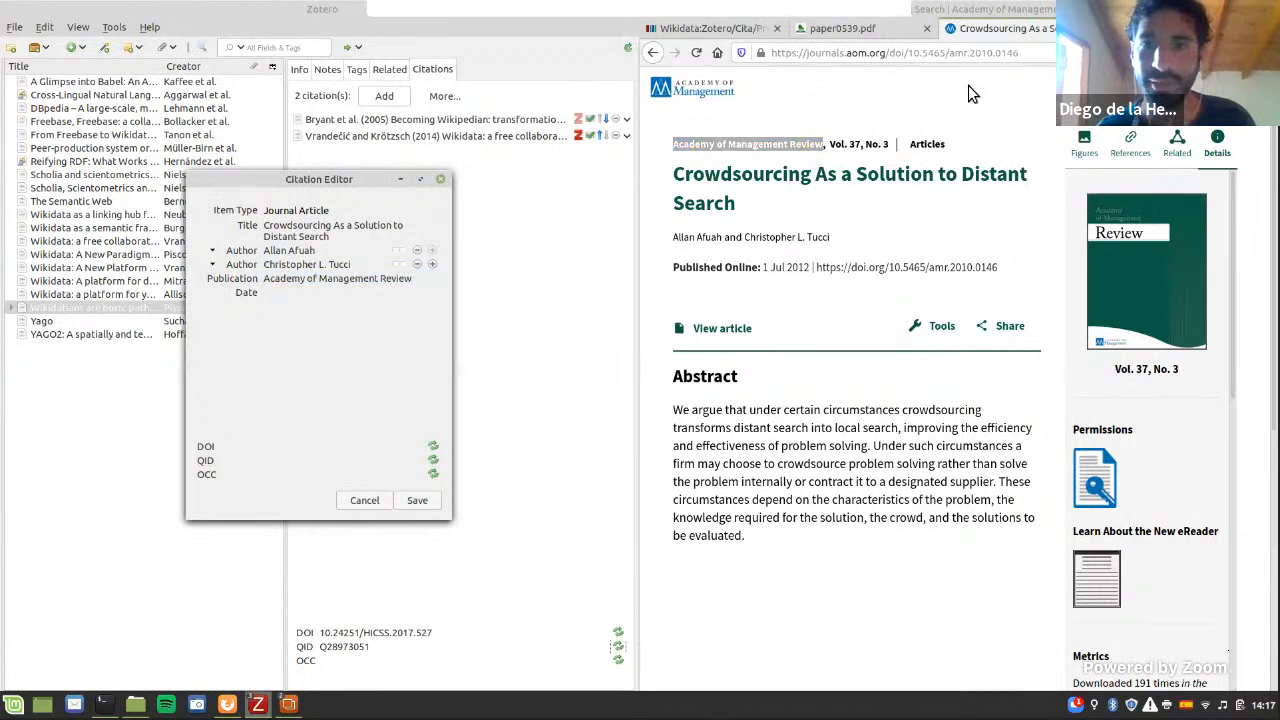
{"action": "left_click_drag", "start_coordinate": [810, 268], "coordinate": [760, 270]}
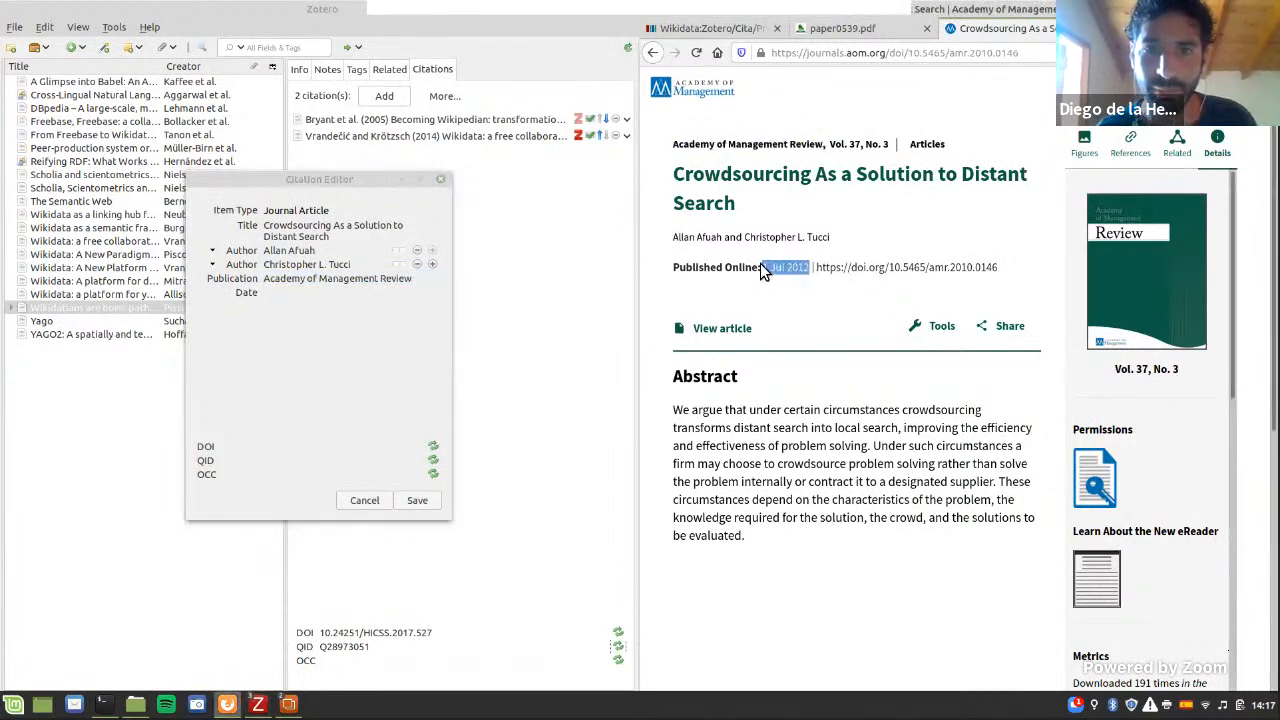
{"action": "left_click_drag", "start_coordinate": [654, 291], "coordinate": [338, 297]}
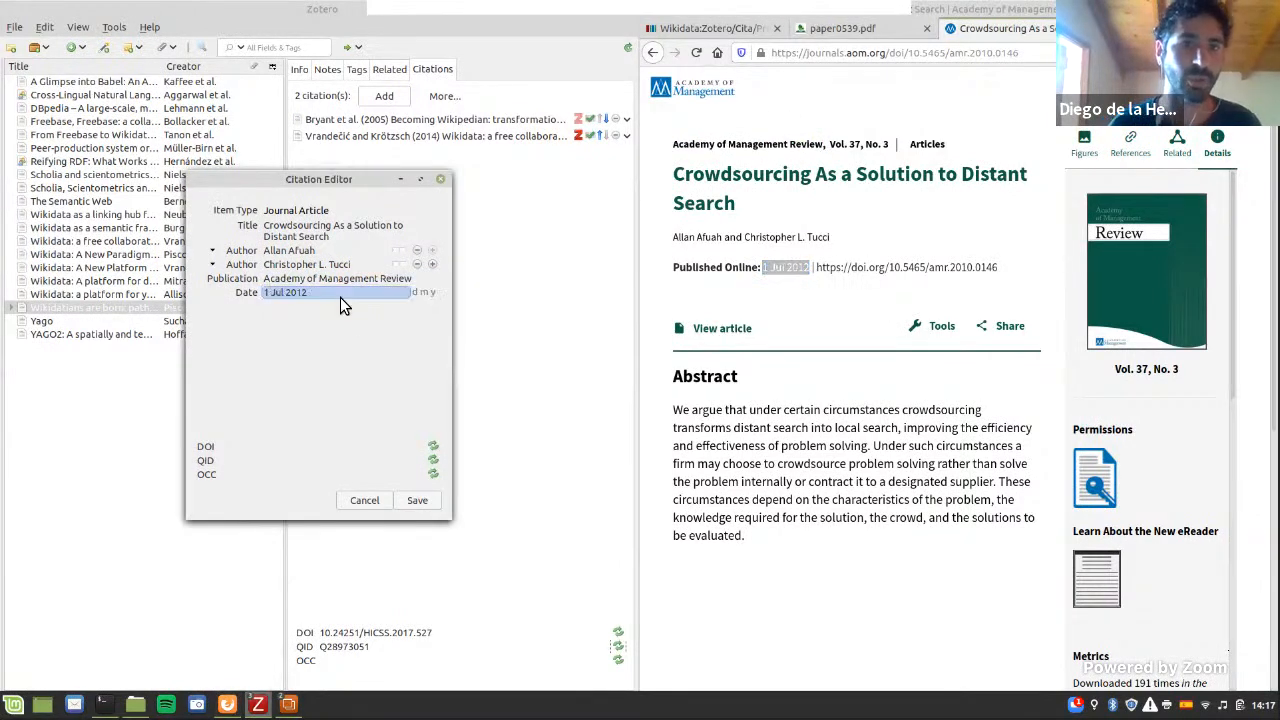
{"action": "left_click", "coordinate": [433, 507]}
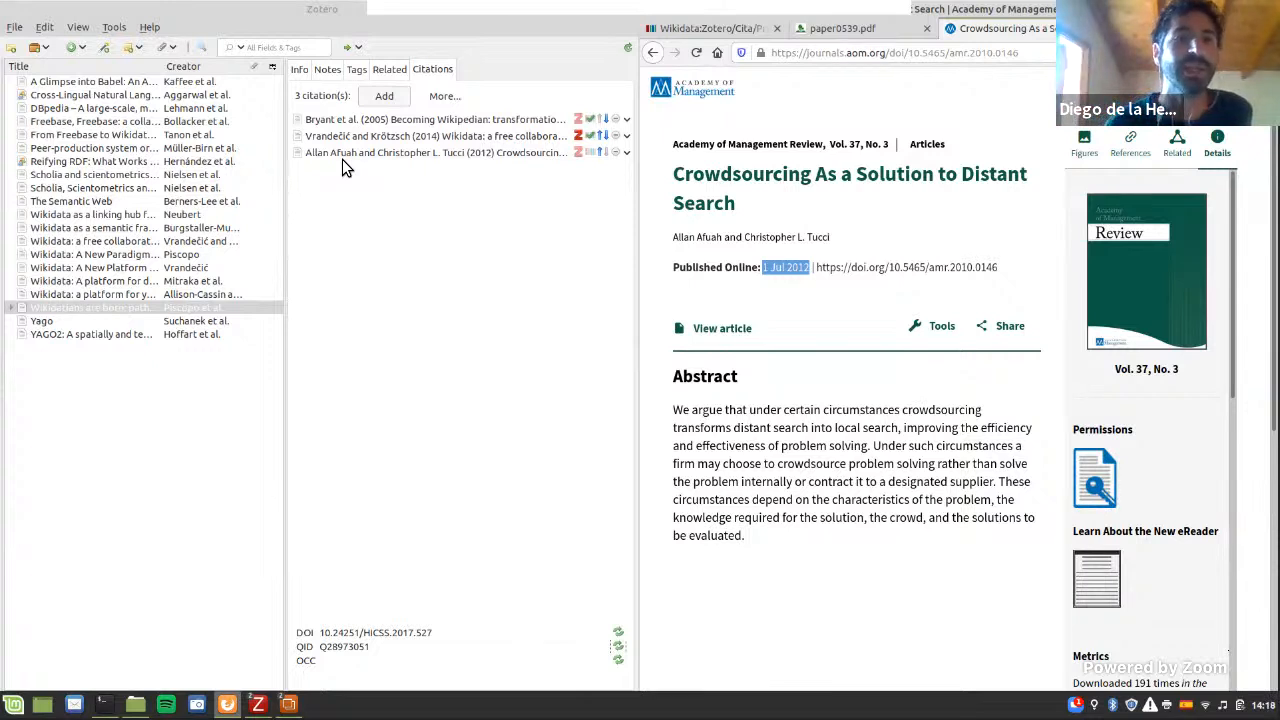
Step: Open the newly added 2012 crowdsourcing citation in the Citation Editor to review its details
{"action": "left_click", "coordinate": [346, 155]}
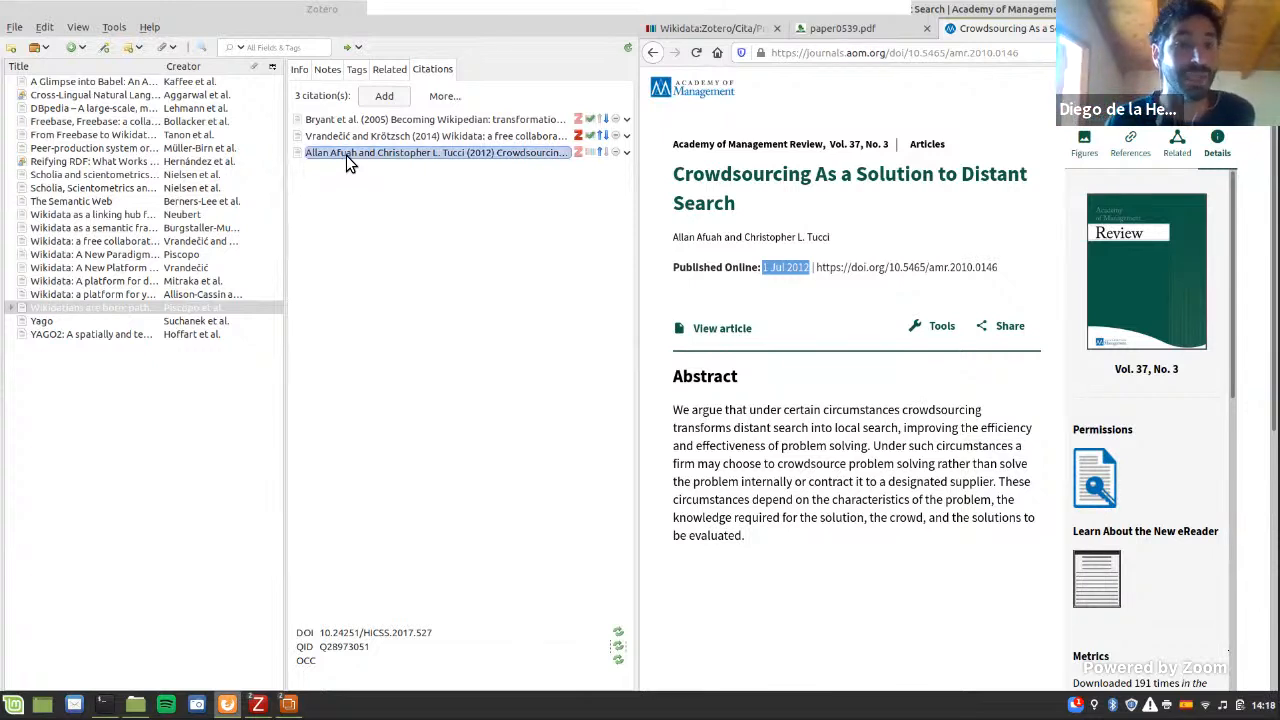
{"action": "double_click", "coordinate": [346, 155]}
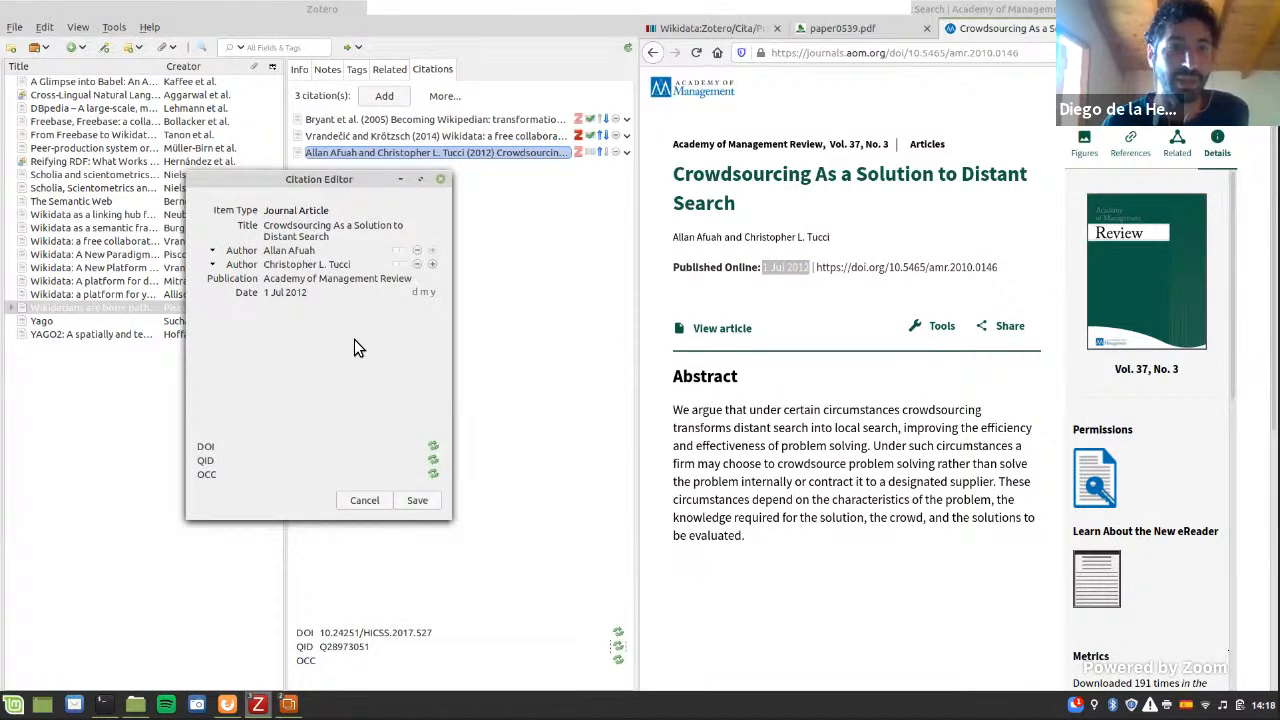
Step: Switch to the LibreOffice slideshow and reveal the "citing item", "citation" and "cited item" labels on the Wikidata graph slide
{"action": "key", "text": "alt+Tab"}
{"action": "key", "text": "alt+Tab"}
{"action": "key", "text": "alt+Tab"}
{"action": "key", "text": "alt+Tab"}
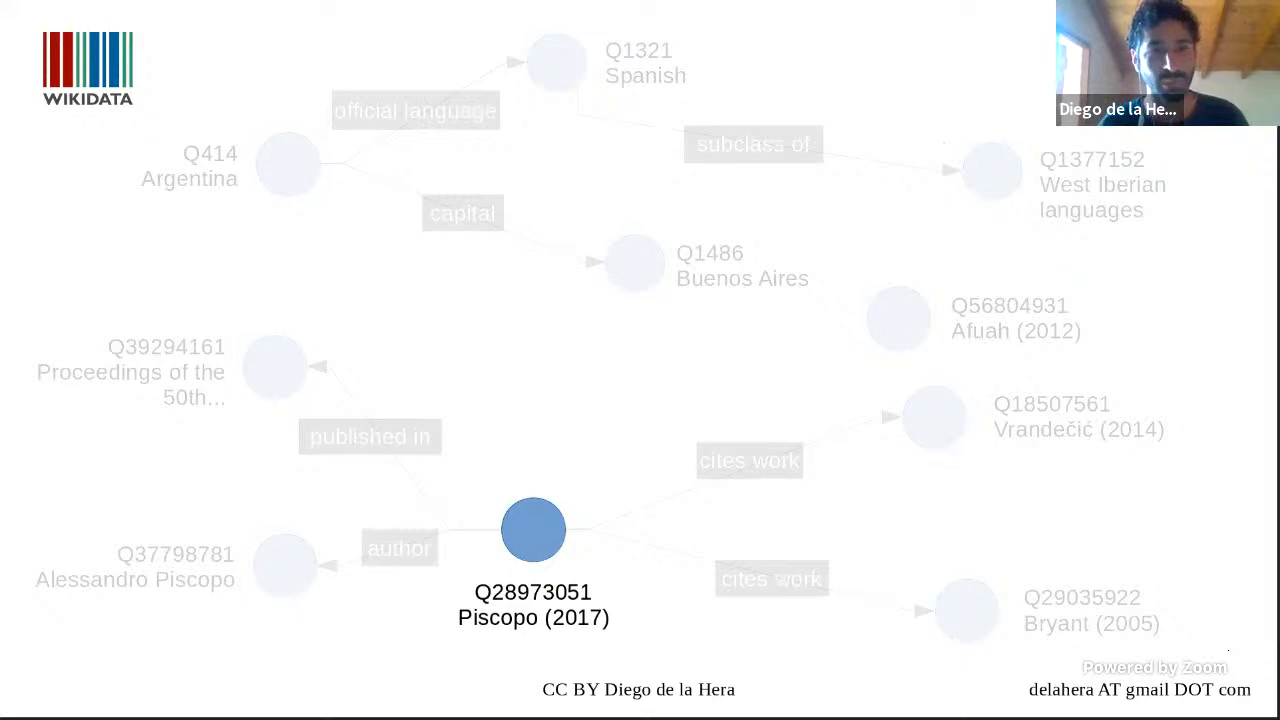
{"action": "key", "text": "Right"}
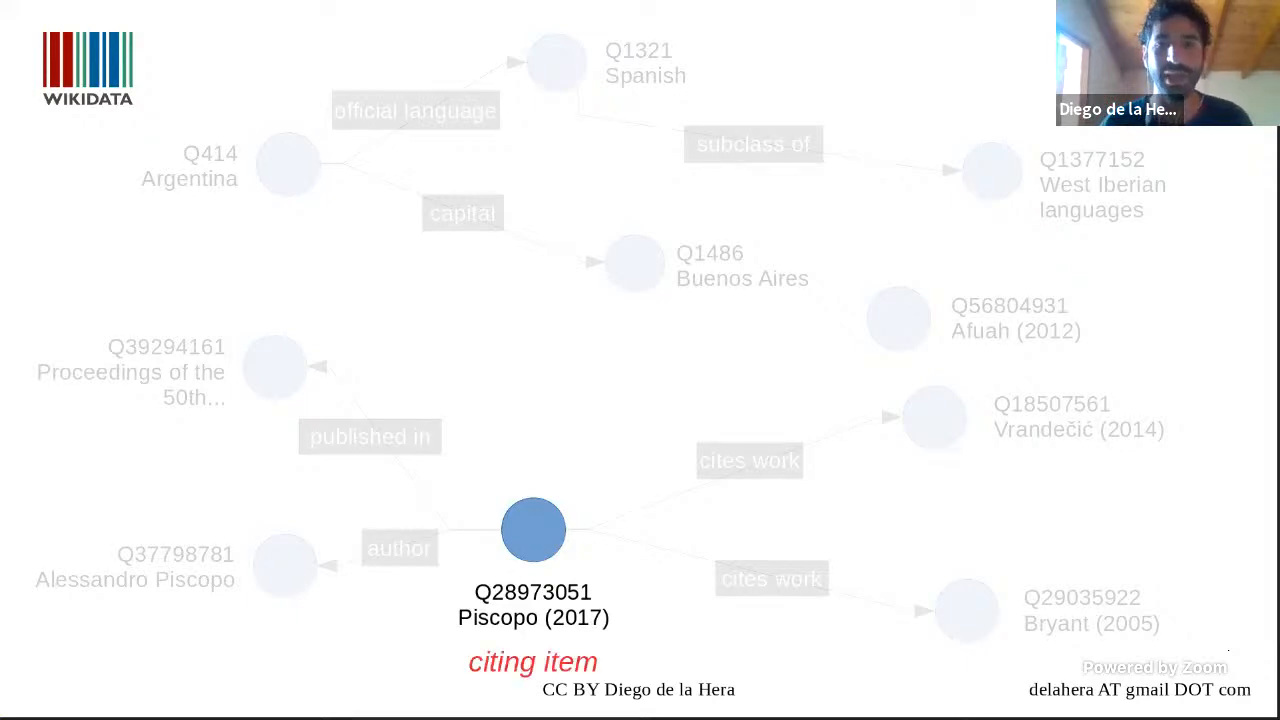
{"action": "key", "text": "Right"}
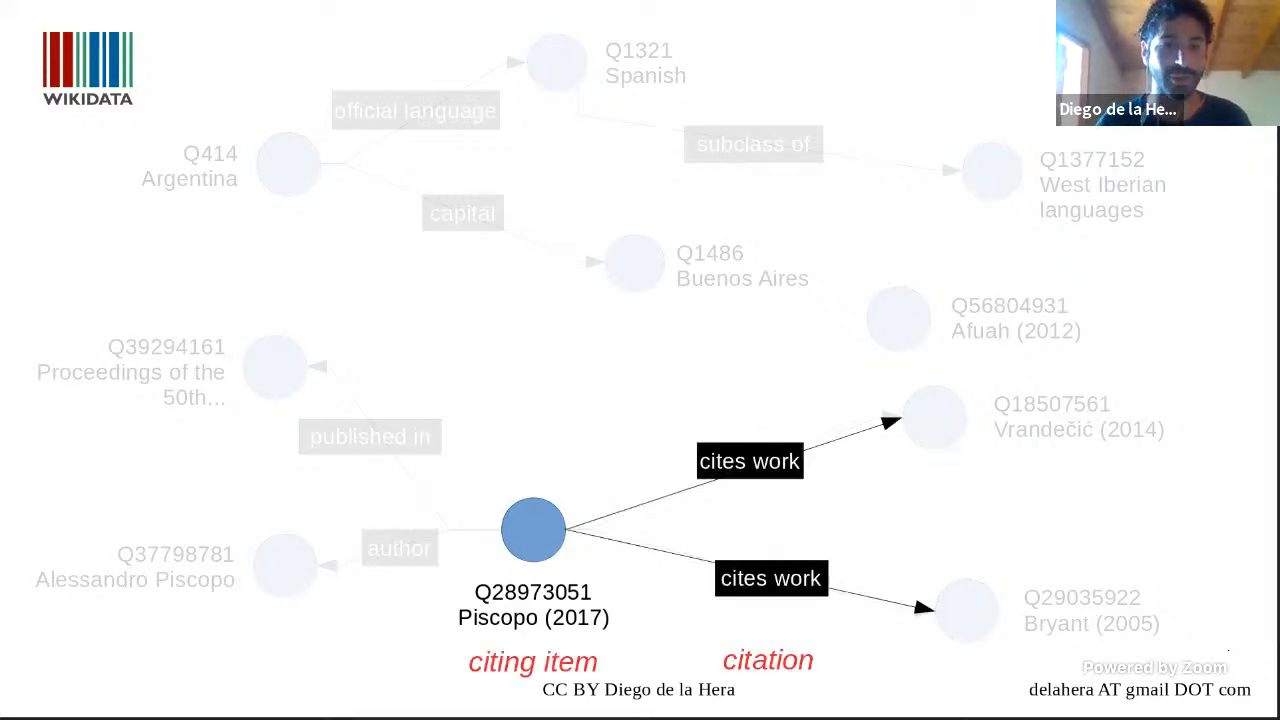
{"action": "key", "text": "Right"}
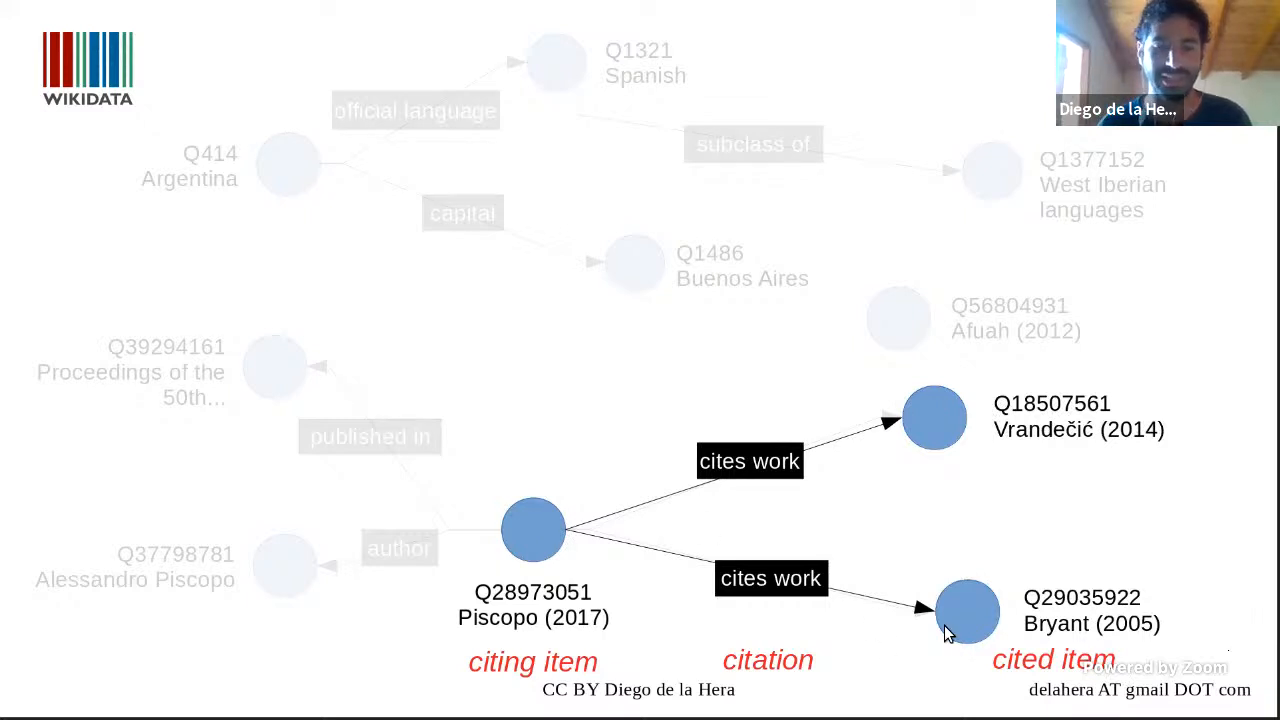
Step: Reveal the 2012 item Q56804931 and the red "cites work" link to it on the Wikidata graph slide
{"action": "key", "text": "Right"}
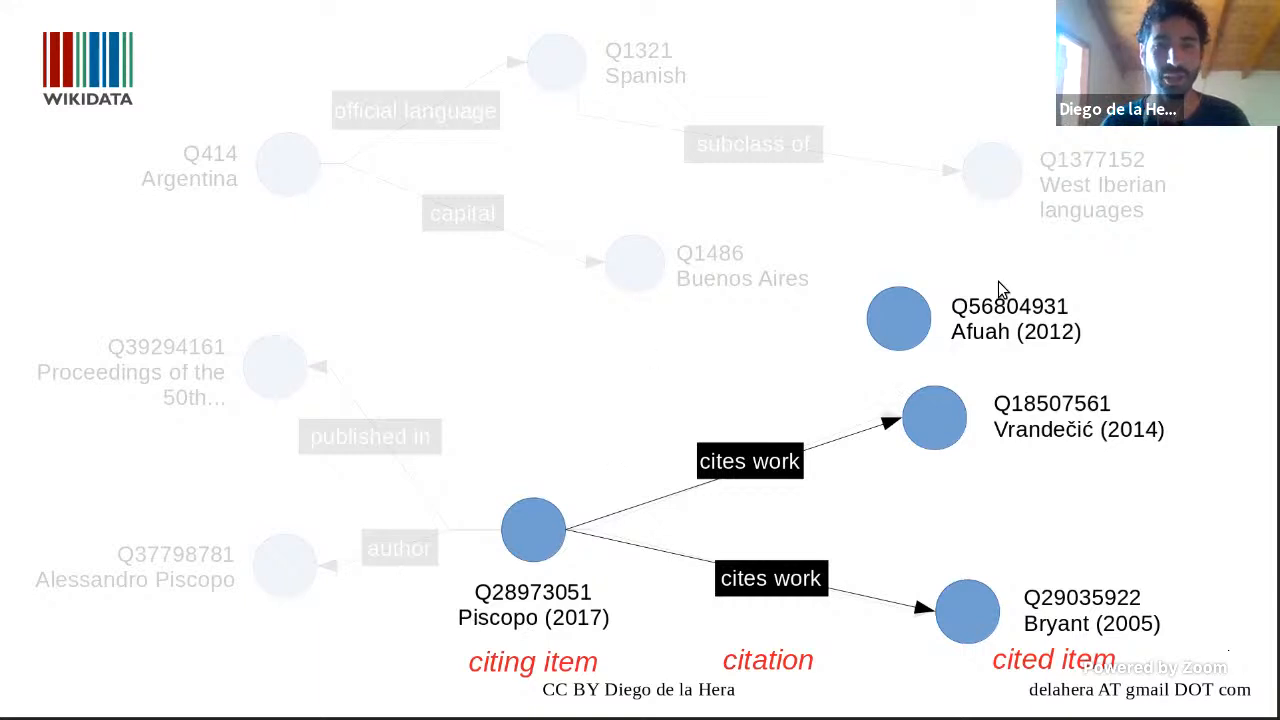
{"action": "left_click", "coordinate": [928, 339]}
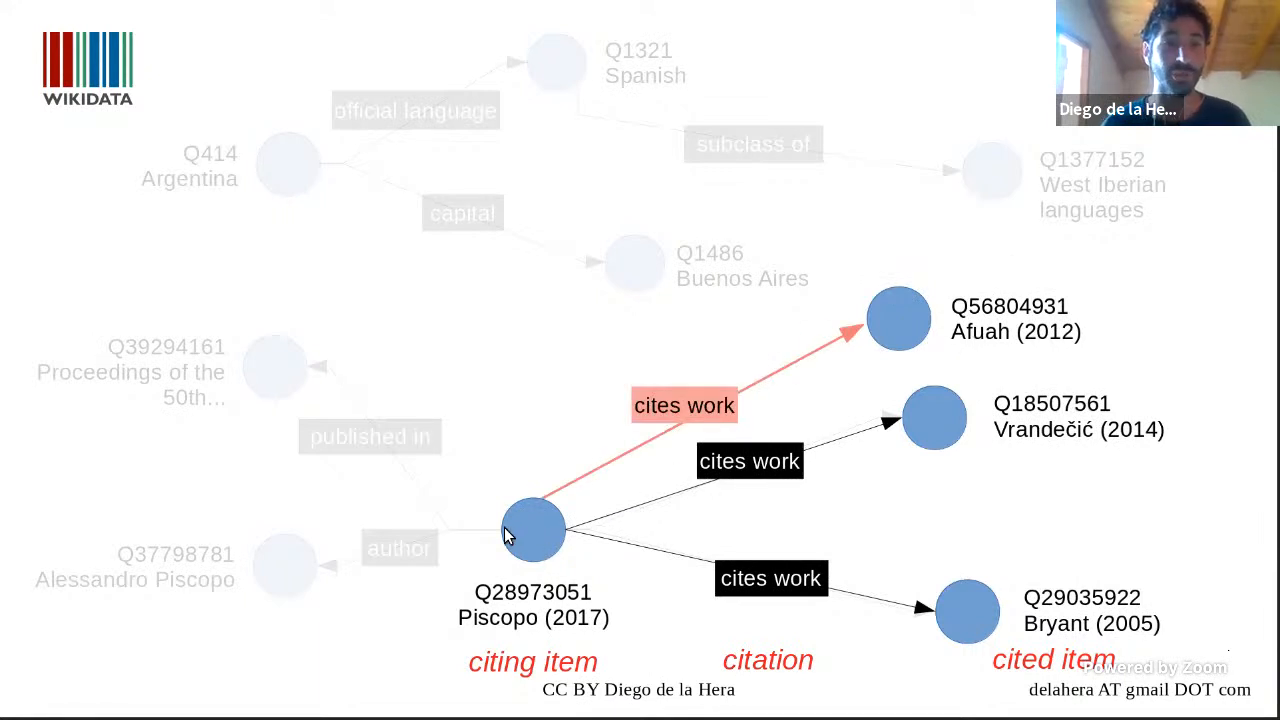
Step: Switch to the Citation Editor in Zotero, fetch the Wikidata QID for the 2012 crowdsourcing citation, and save the citation
{"action": "key", "text": "alt+Tab"}
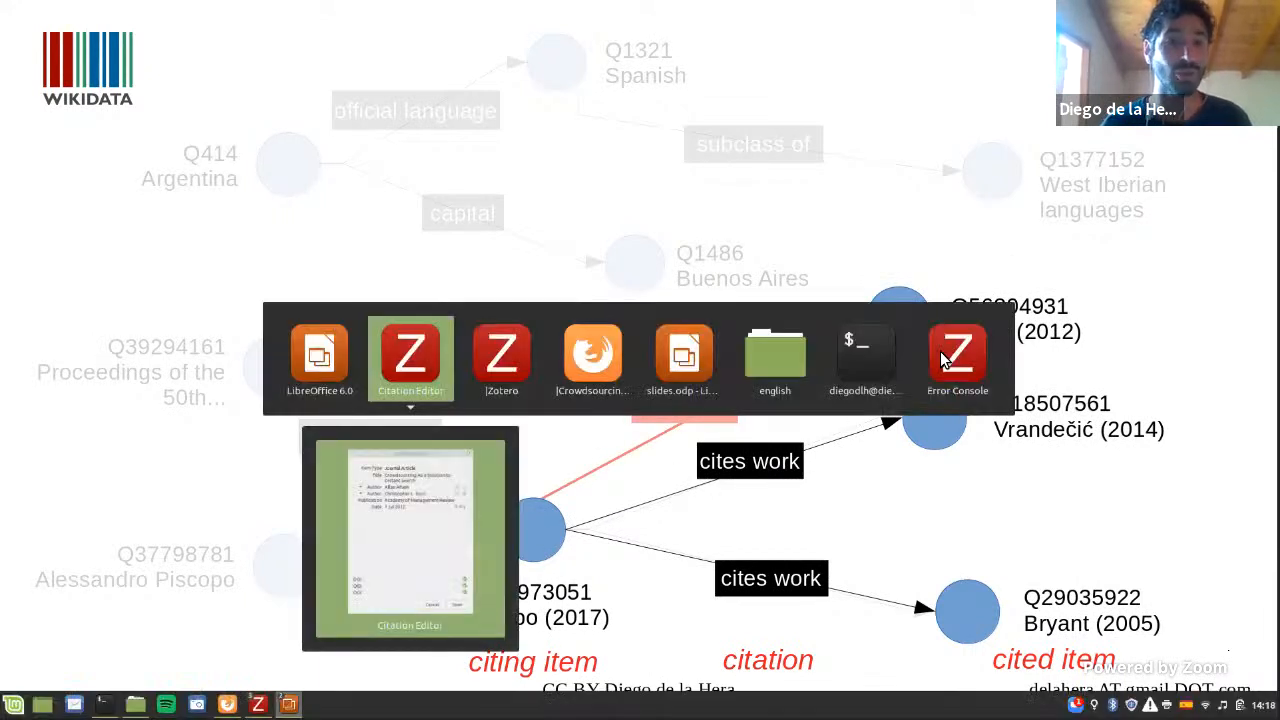
{"action": "key", "text": "alt+Tab"}
{"action": "key", "text": "Tab"}
{"action": "key", "text": "alt+Tab"}
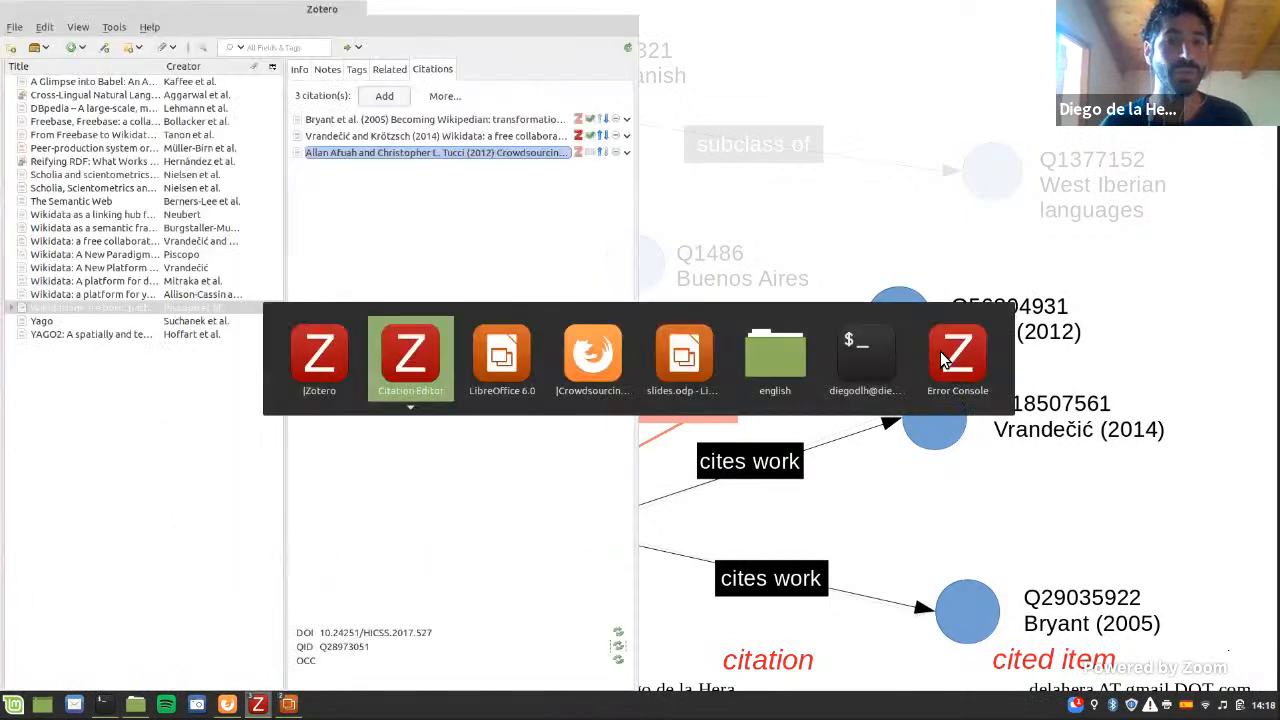
{"action": "left_click", "coordinate": [396, 372]}
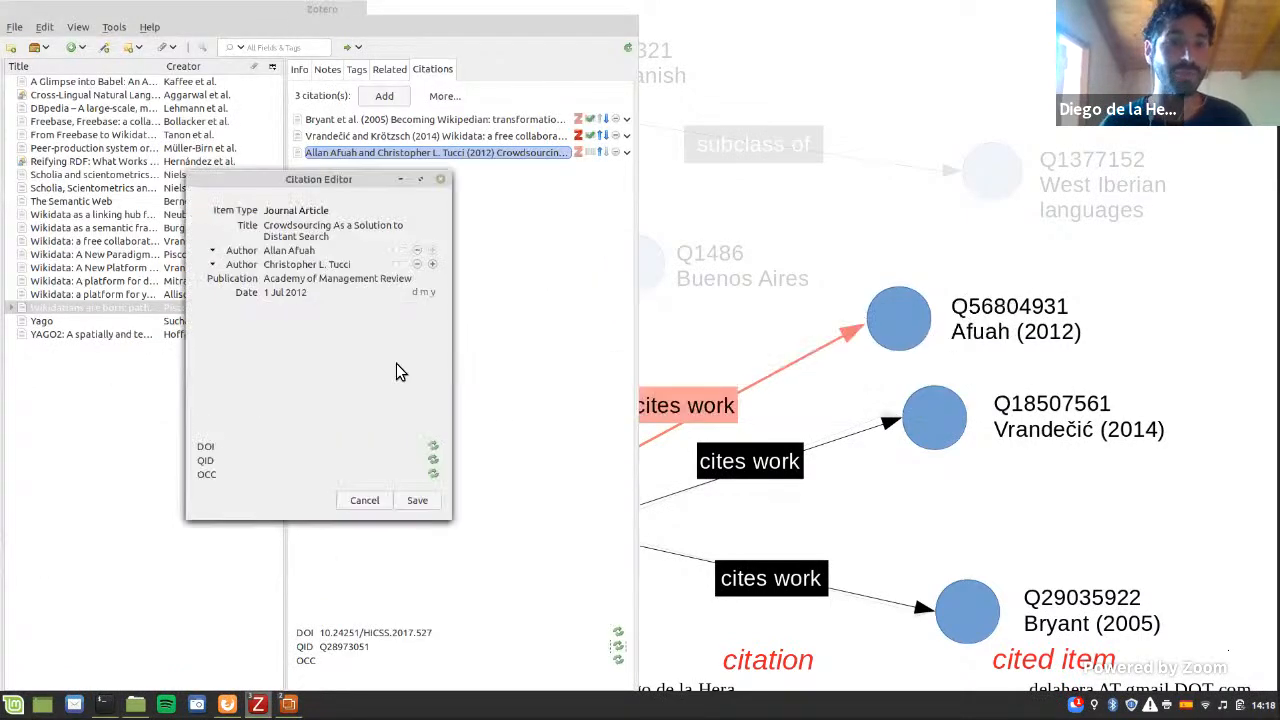
{"action": "left_click", "coordinate": [433, 461]}
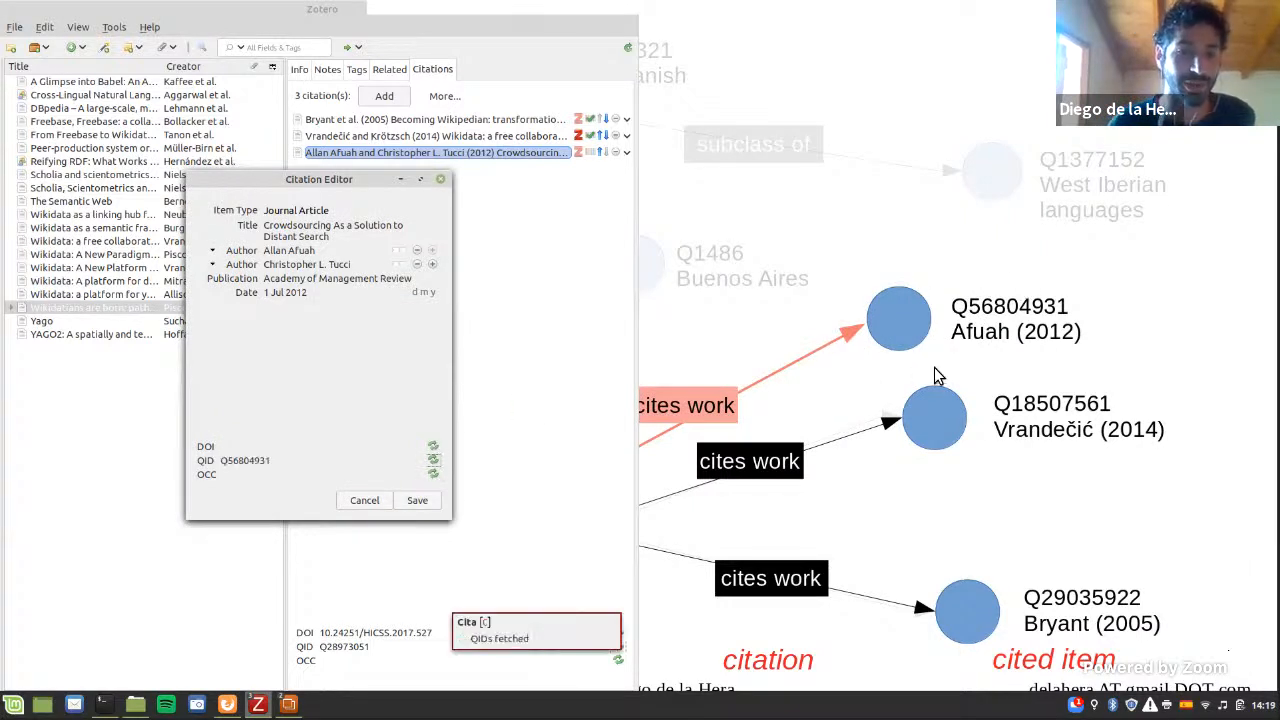
{"action": "left_click", "coordinate": [250, 463]}
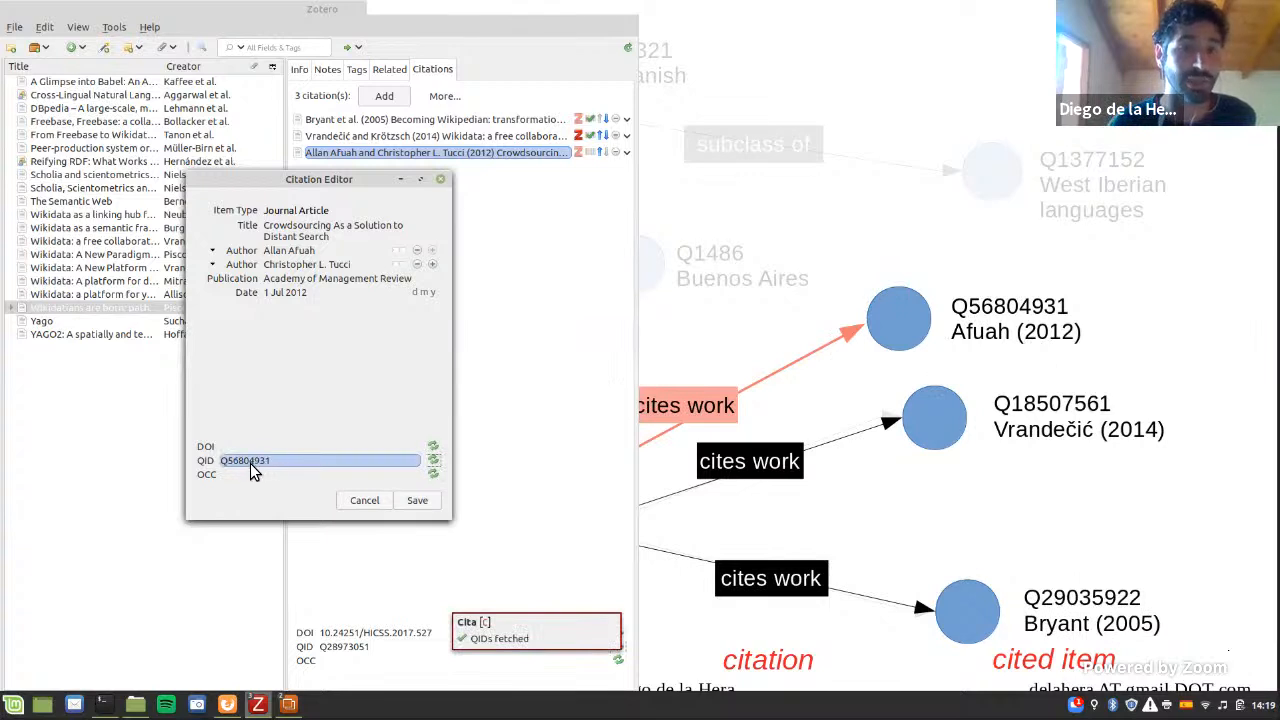
{"action": "left_click", "coordinate": [406, 500]}
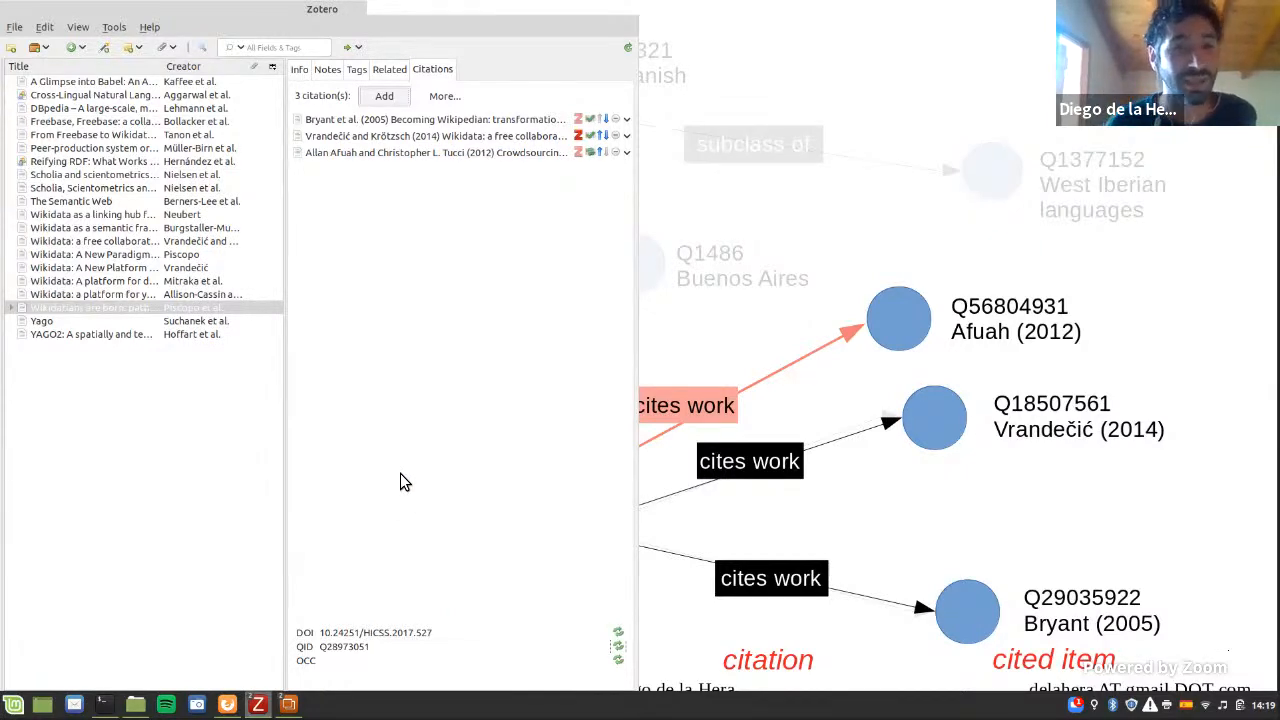
Step: Sync the article's citations with Wikidata and approve adding the "cites work" statement
{"action": "left_click", "coordinate": [443, 97]}
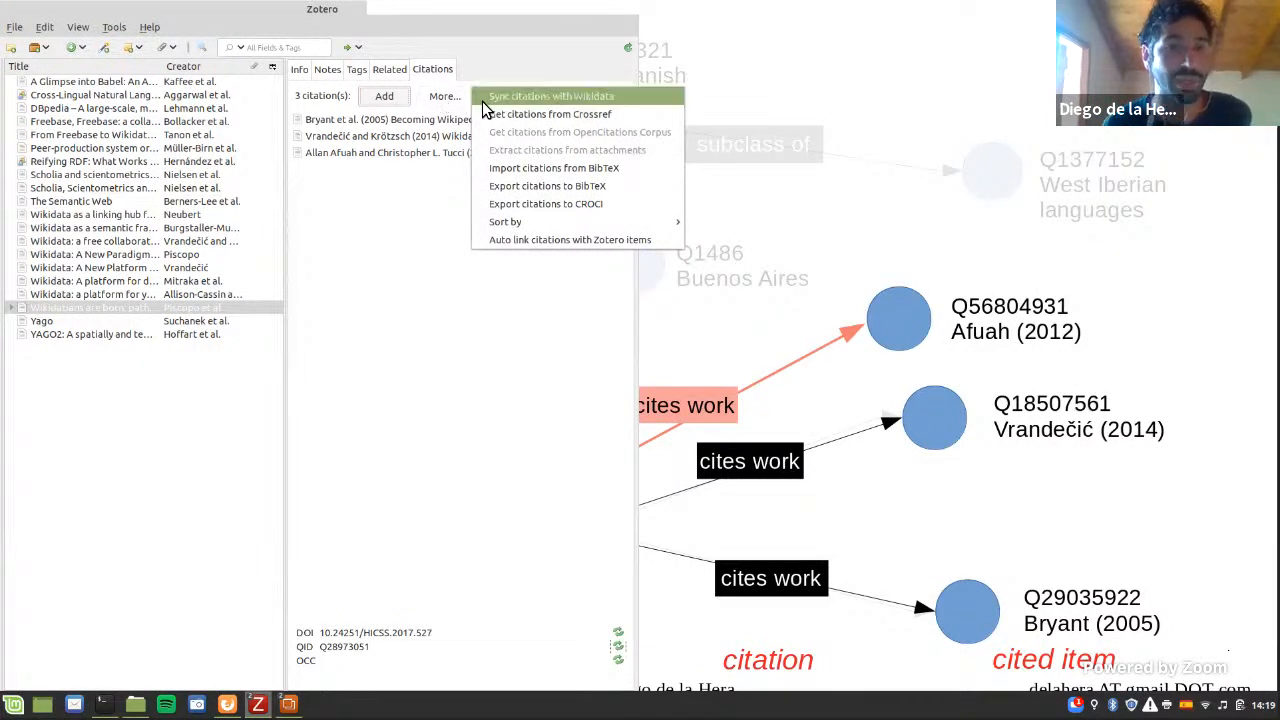
{"action": "left_click", "coordinate": [482, 101]}
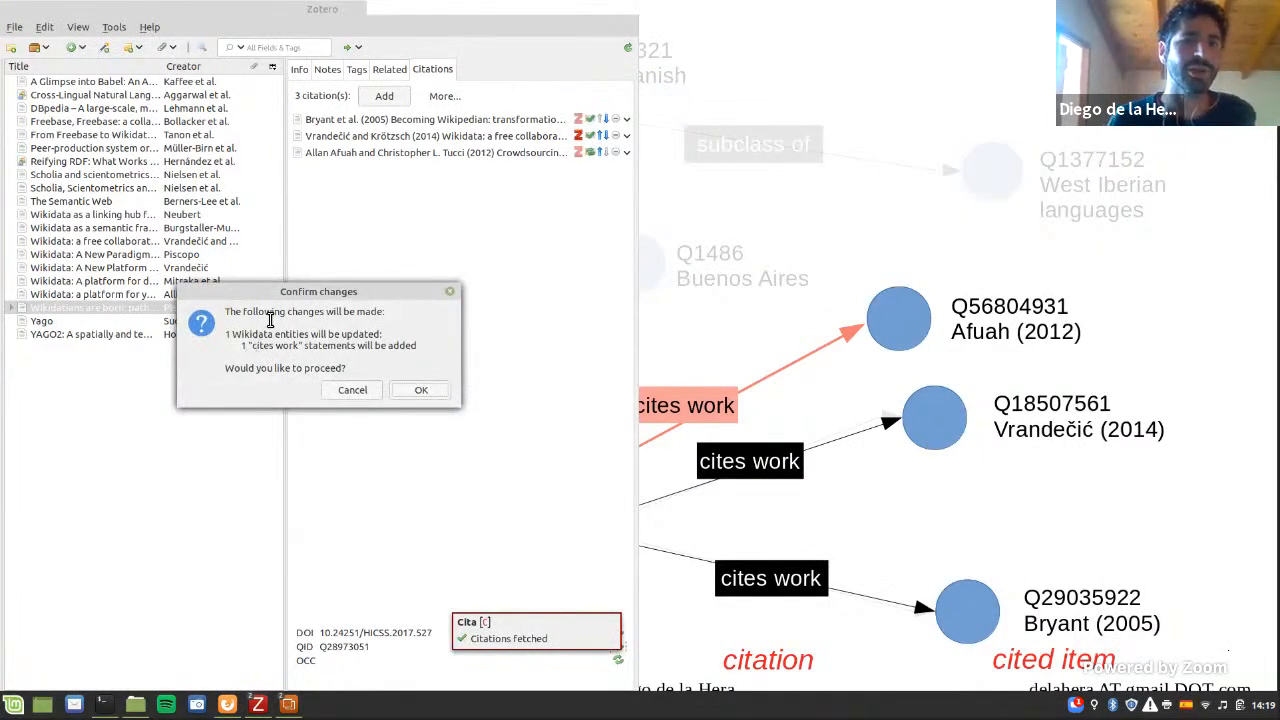
{"action": "left_click_drag", "start_coordinate": [277, 291], "coordinate": [381, 257]}
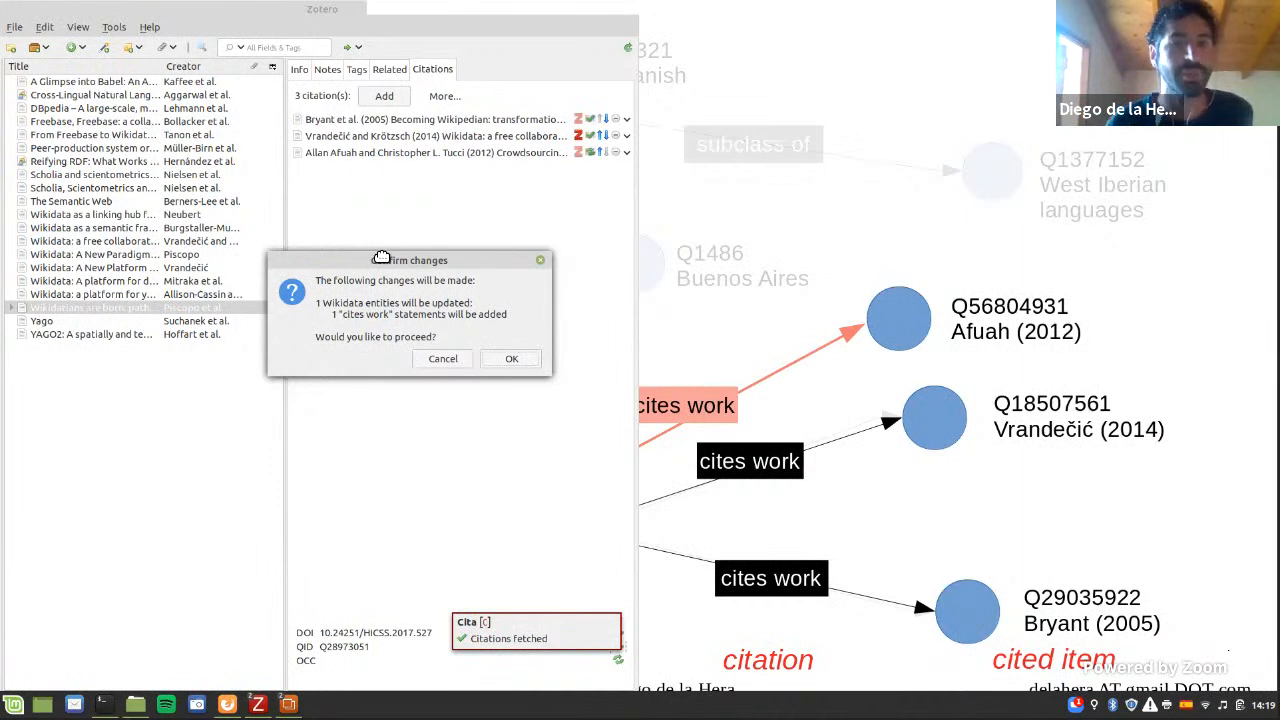
{"action": "left_click", "coordinate": [509, 359]}
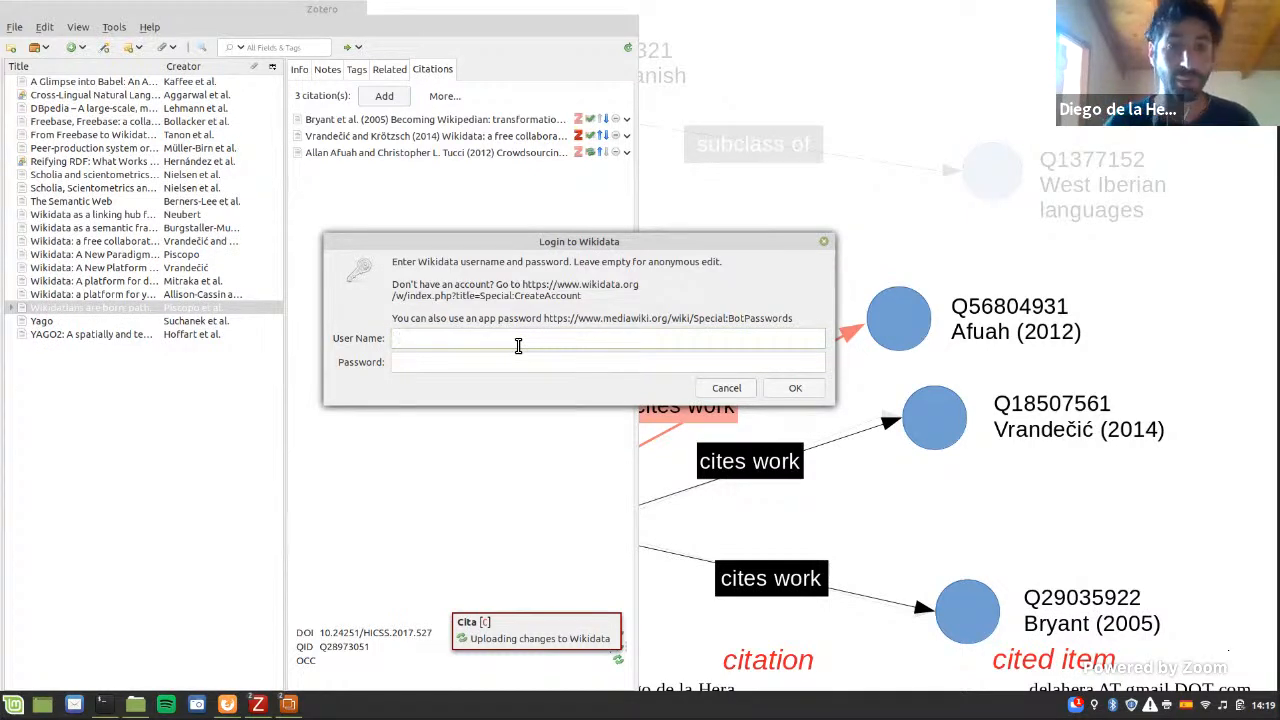
Step: Log in to Wikidata with the account's user name and password to upload the citation changes
{"action": "type", "text": "Diegodlh"}
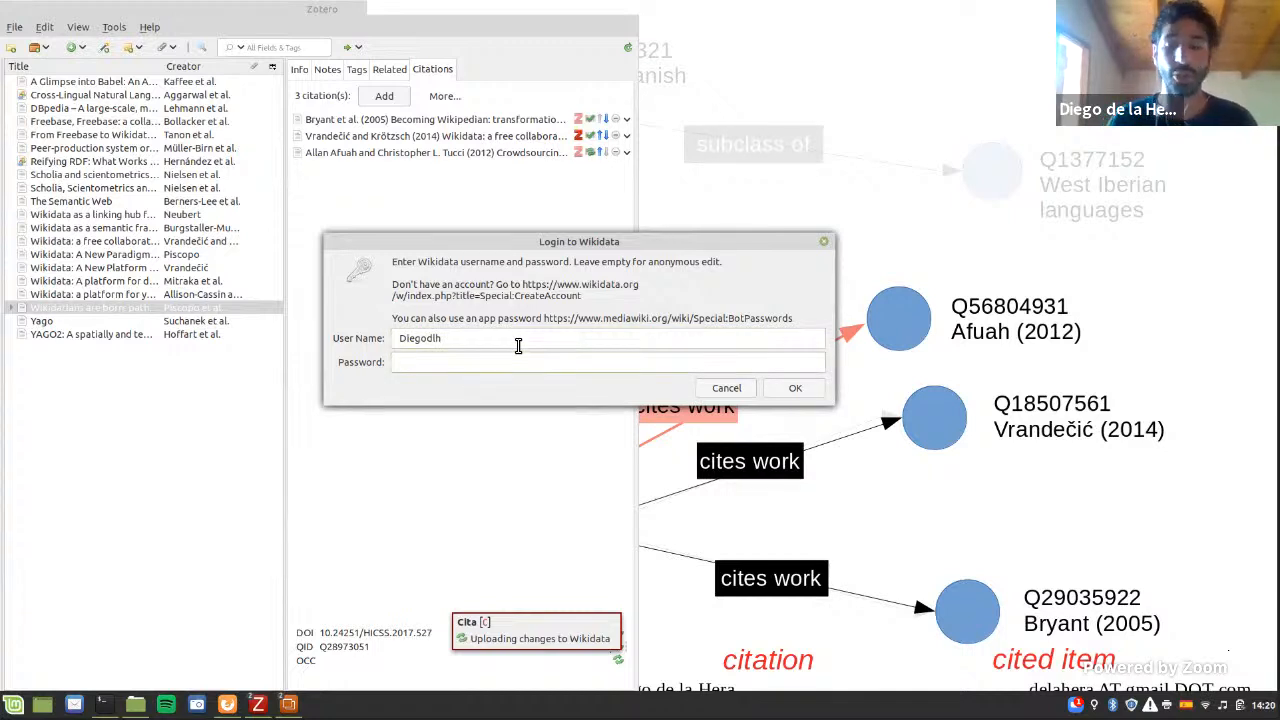
{"action": "key", "text": "Tab"}
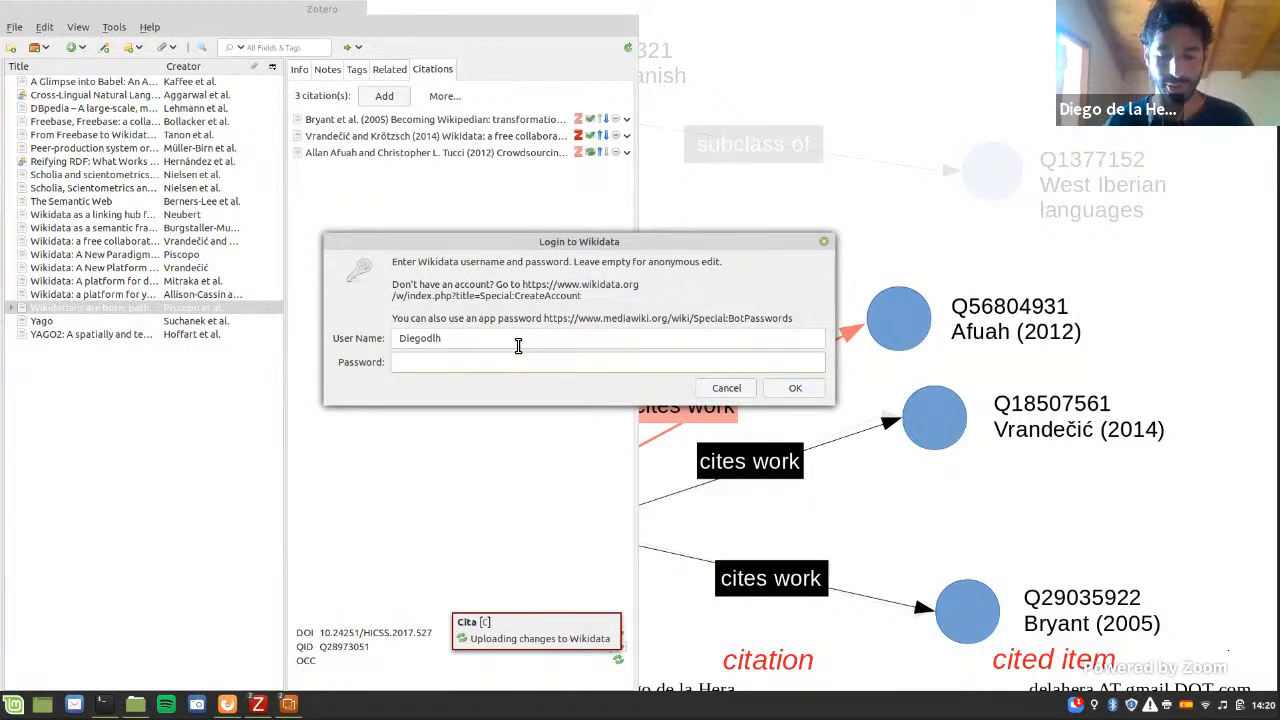
{"action": "type", "text": "•••"}
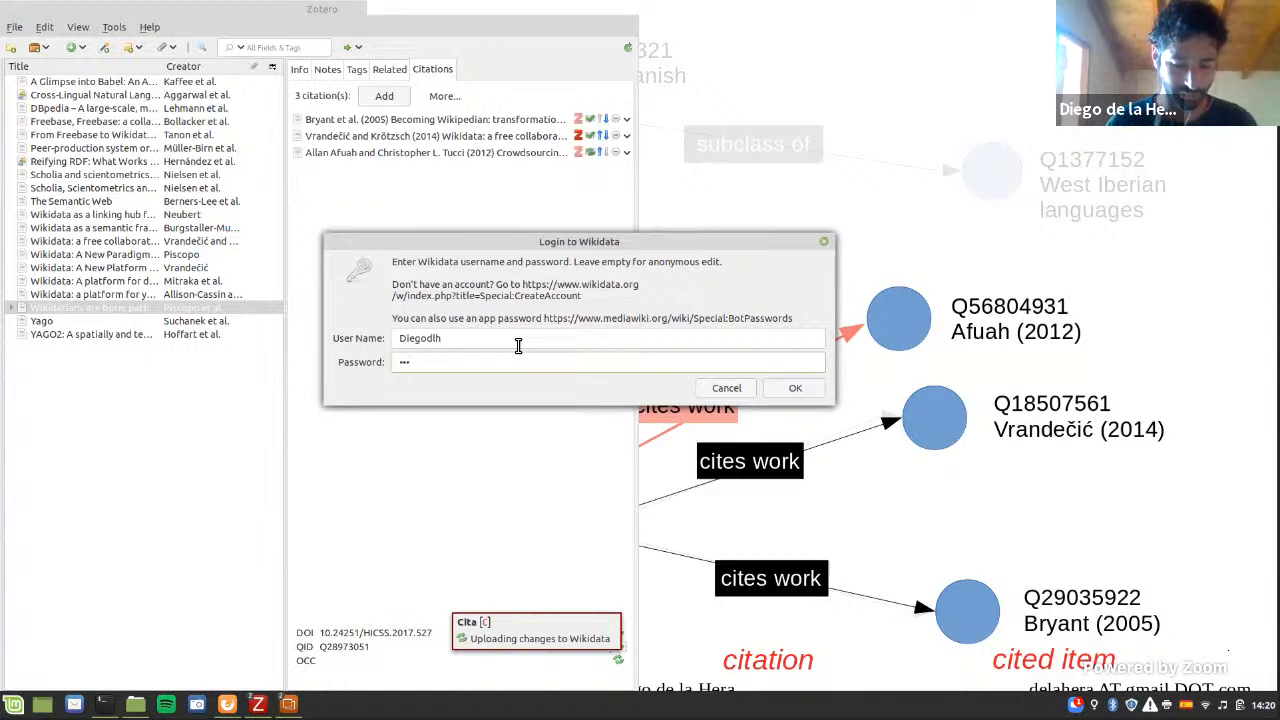
{"action": "type", "text": "•••••"}
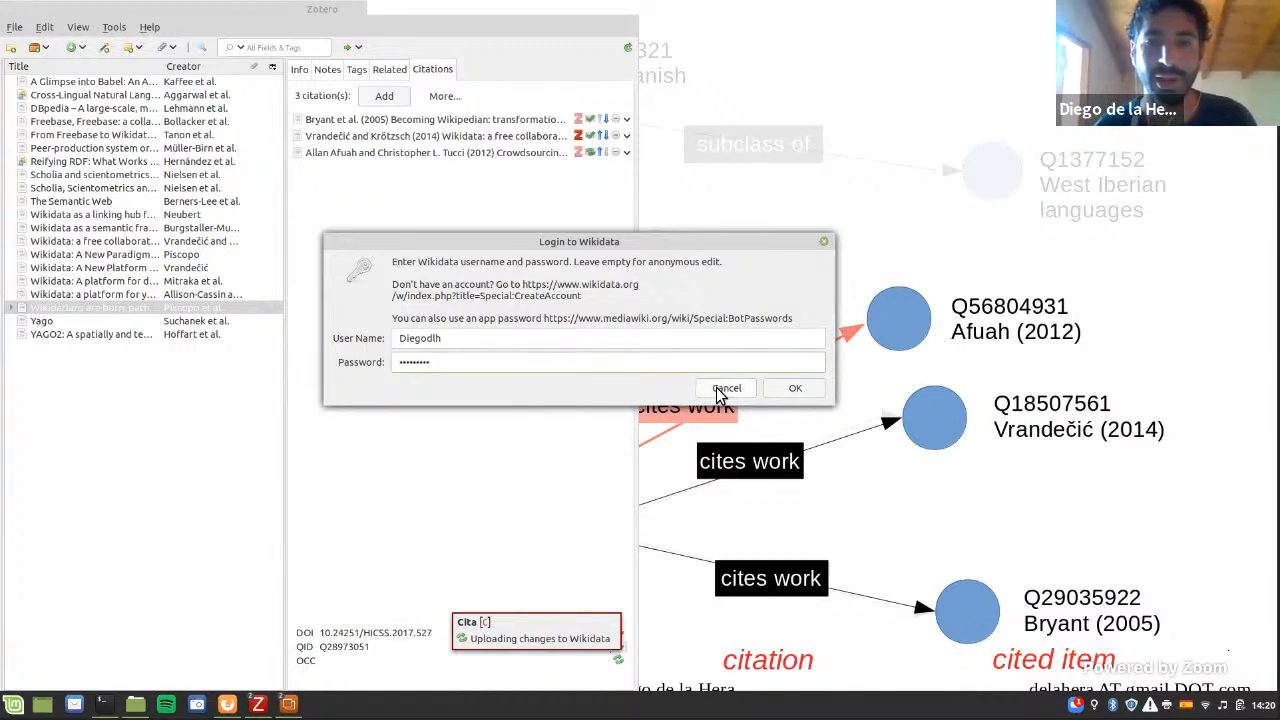
{"action": "left_click", "coordinate": [795, 388]}
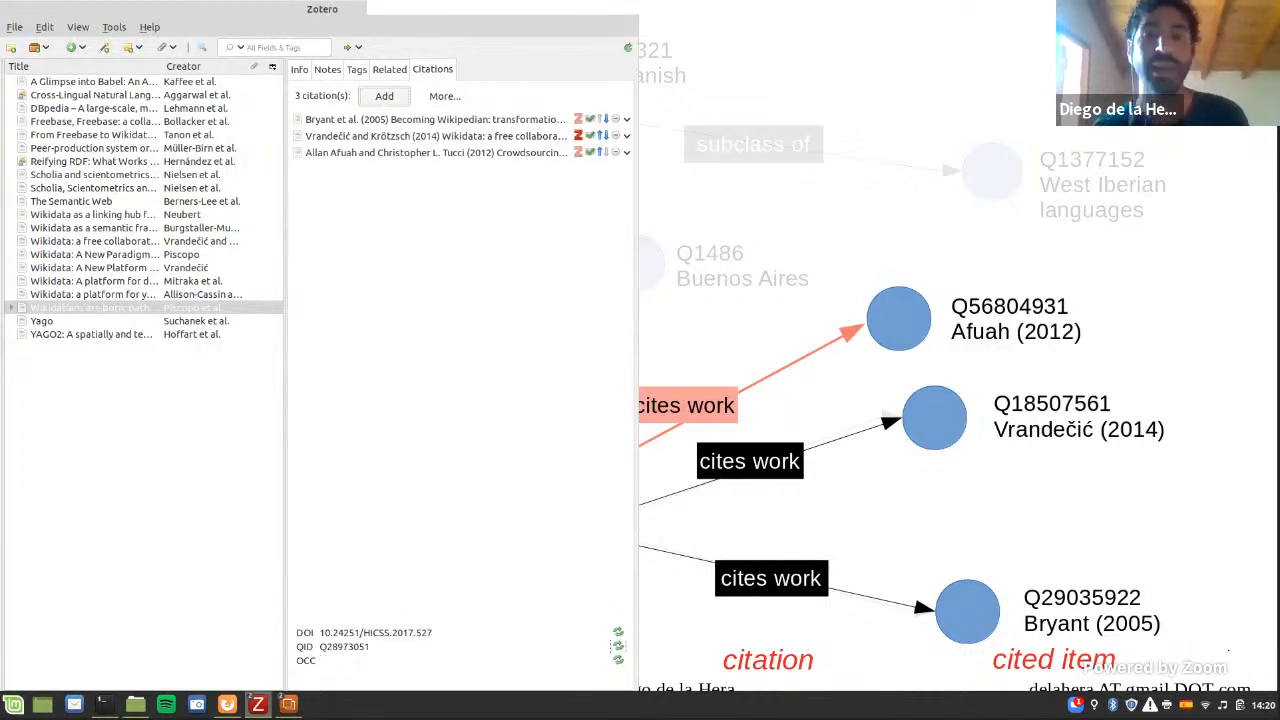
Step: Look at the red "cites work" link on the LibreOffice slide, and switch to the reference list of paper0539.pdf in Firefox
{"action": "left_click", "coordinate": [920, 177]}
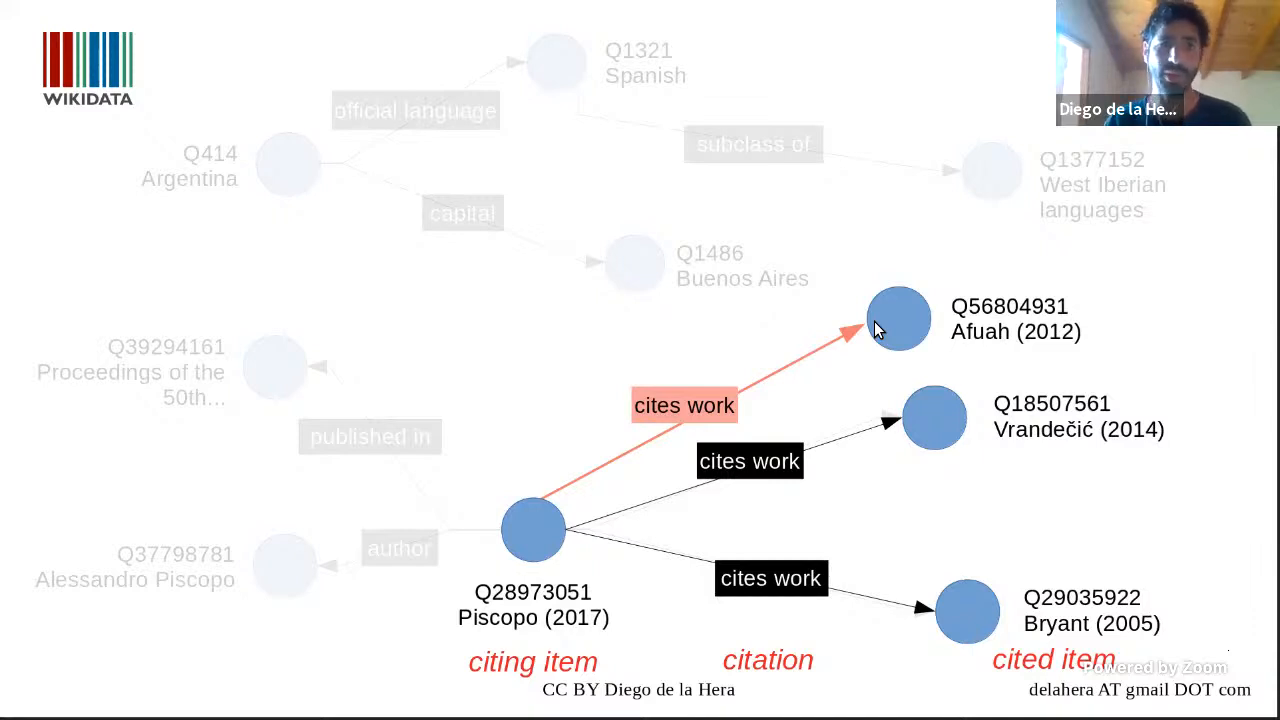
{"action": "key", "text": "alt+Tab"}
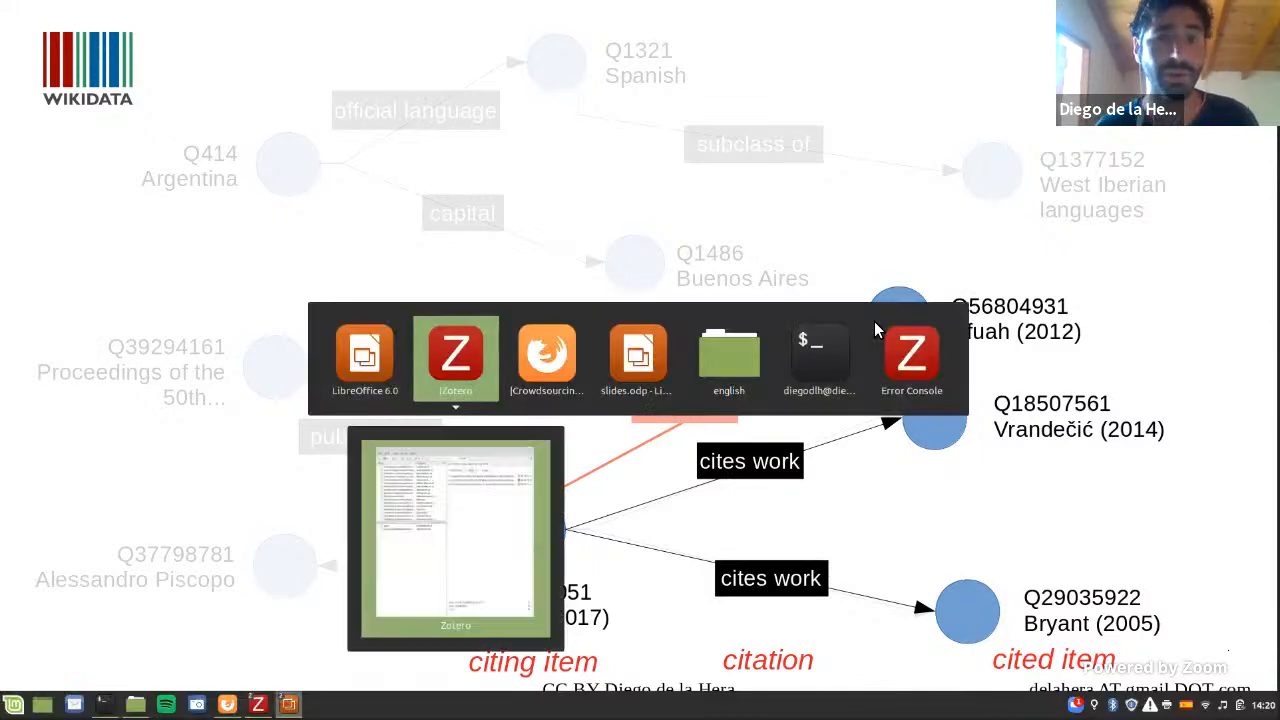
{"action": "key", "text": "alt+Tab"}
{"action": "key", "text": "alt+Tab"}
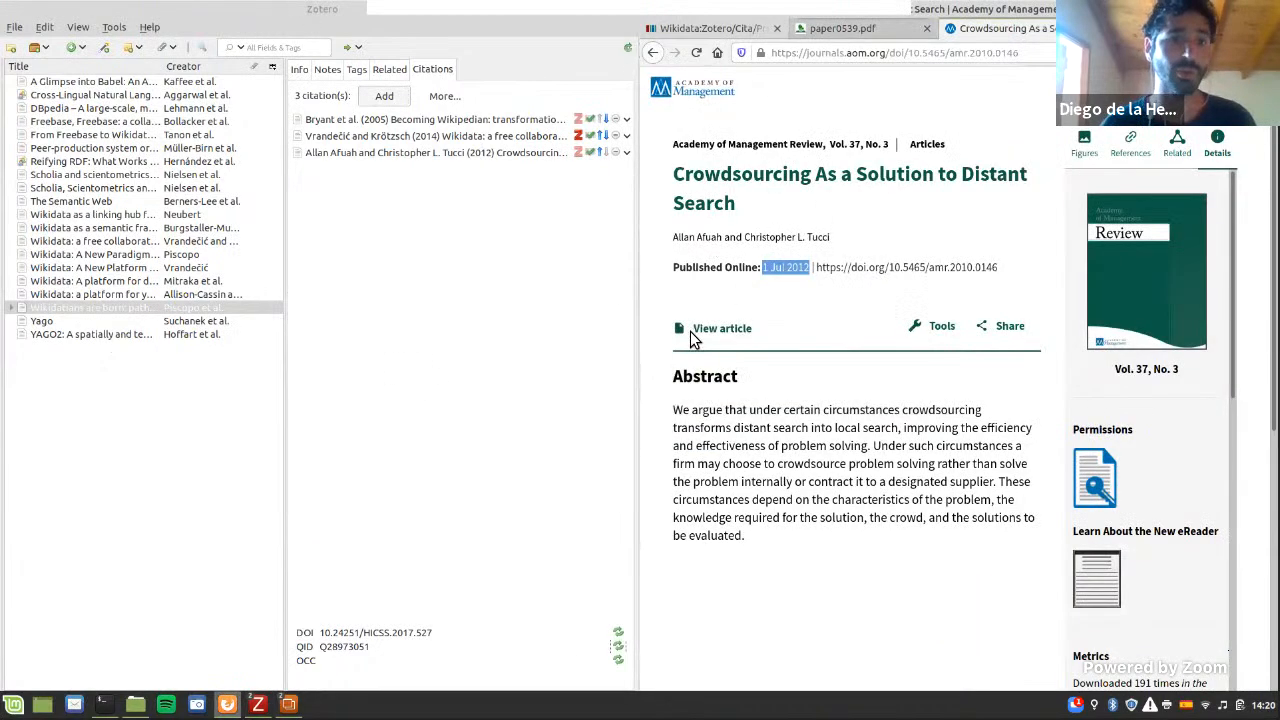
{"action": "key", "text": "ctrl+Page_Up"}
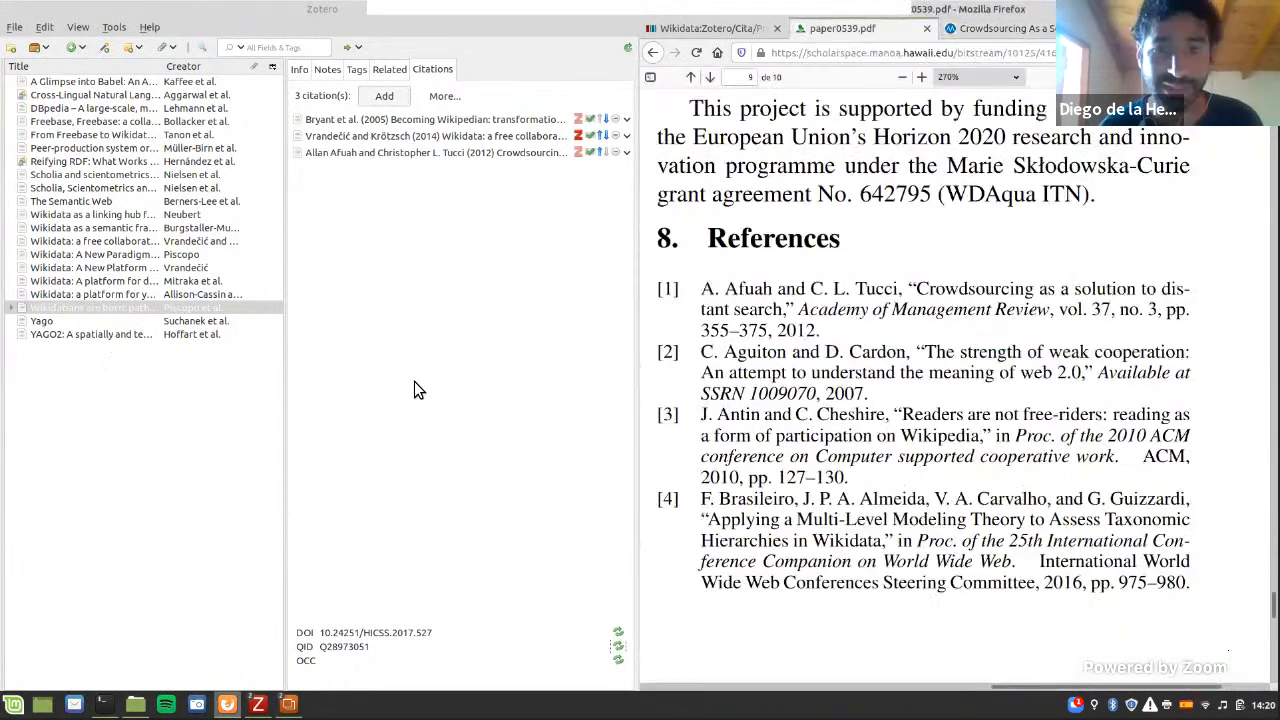
Step: Add a new citation with the title "The Strength of Weak Cooperation: An Attempt to Understand the Meaning of Web 2.0" from the SSRN page
{"action": "left_click", "coordinate": [388, 96]}
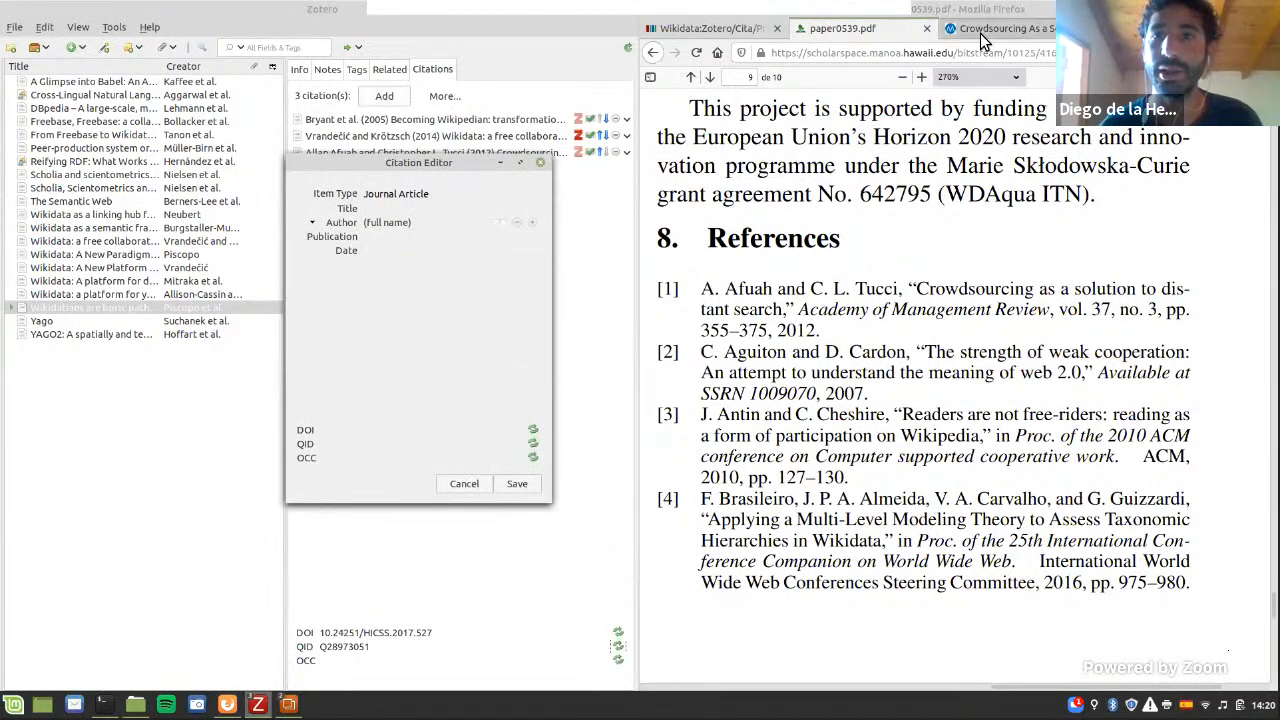
{"action": "left_click", "coordinate": [1000, 30]}
{"action": "key", "text": "ctrl+Page_Down"}
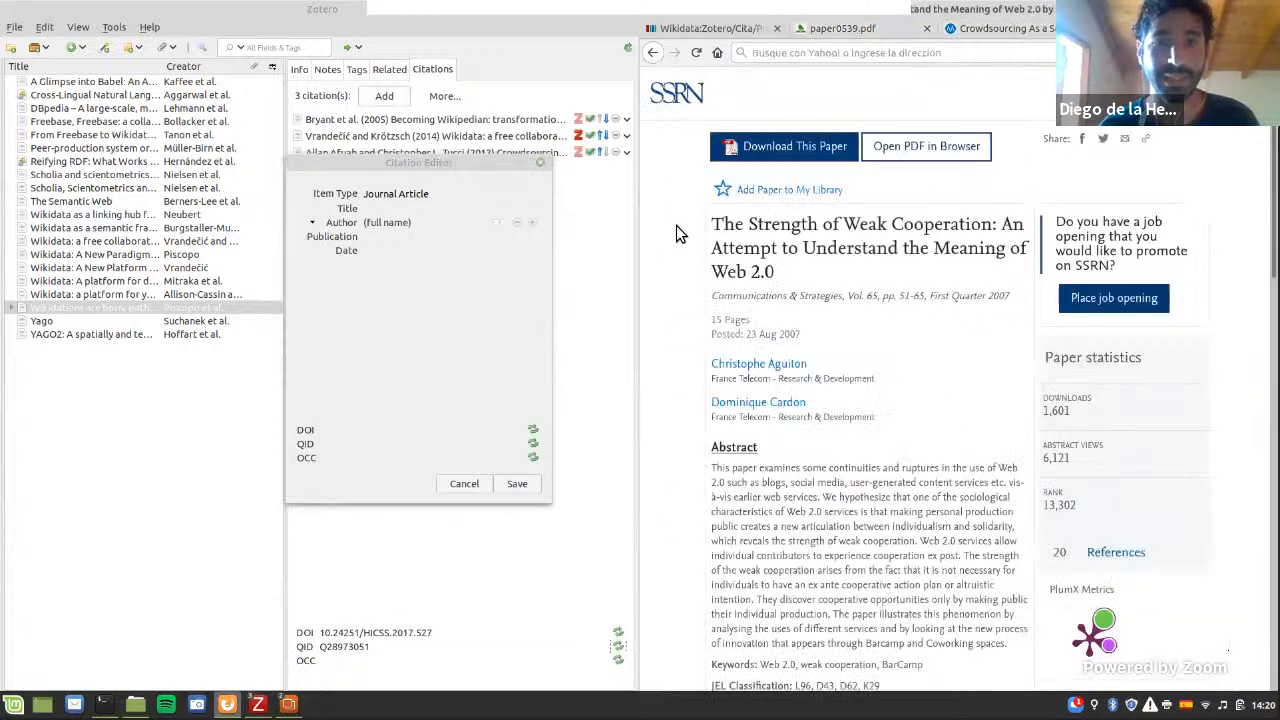
{"action": "left_click_drag", "start_coordinate": [712, 224], "coordinate": [779, 284]}
{"action": "key", "text": "ctrl+c"}
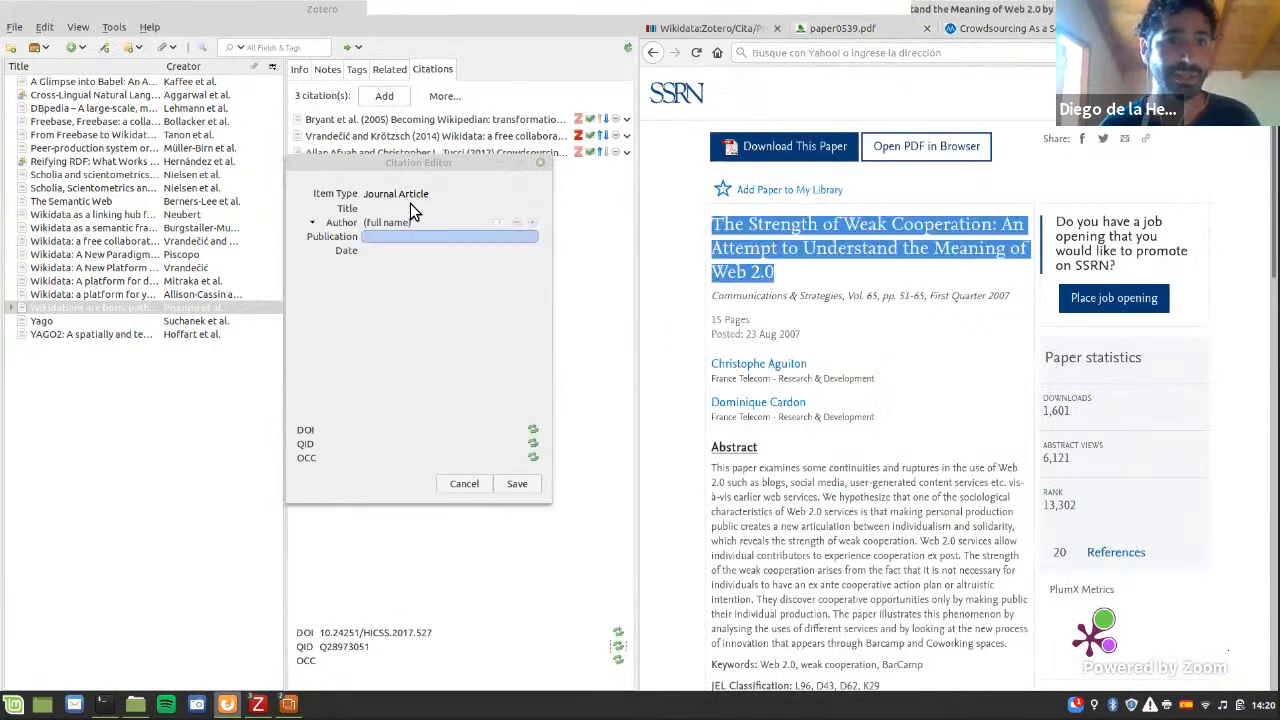
{"action": "left_click", "coordinate": [448, 210]}
{"action": "key", "text": "ctrl+v"}
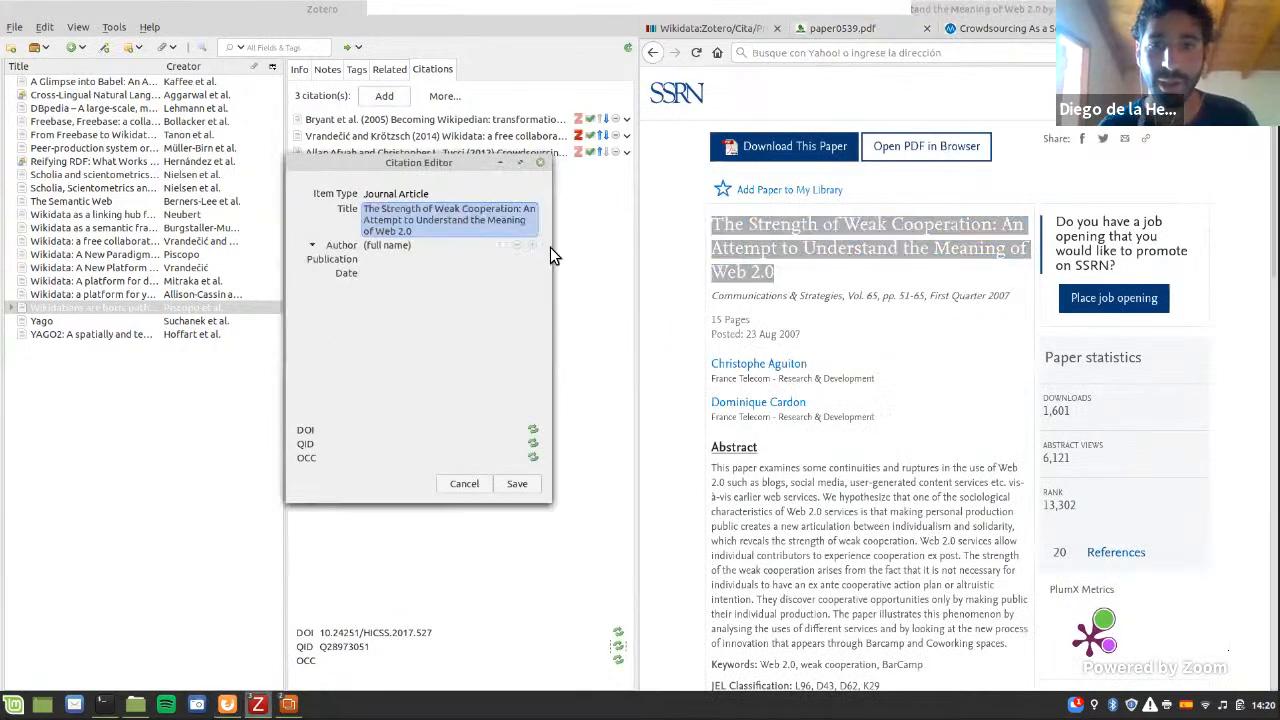
Step: Add both authors' full names from the SSRN page to the new citation as separate author entries
{"action": "left_click", "coordinate": [550, 247]}
{"action": "left_click", "coordinate": [828, 368]}
{"action": "left_click_drag", "start_coordinate": [712, 364], "coordinate": [808, 364]}
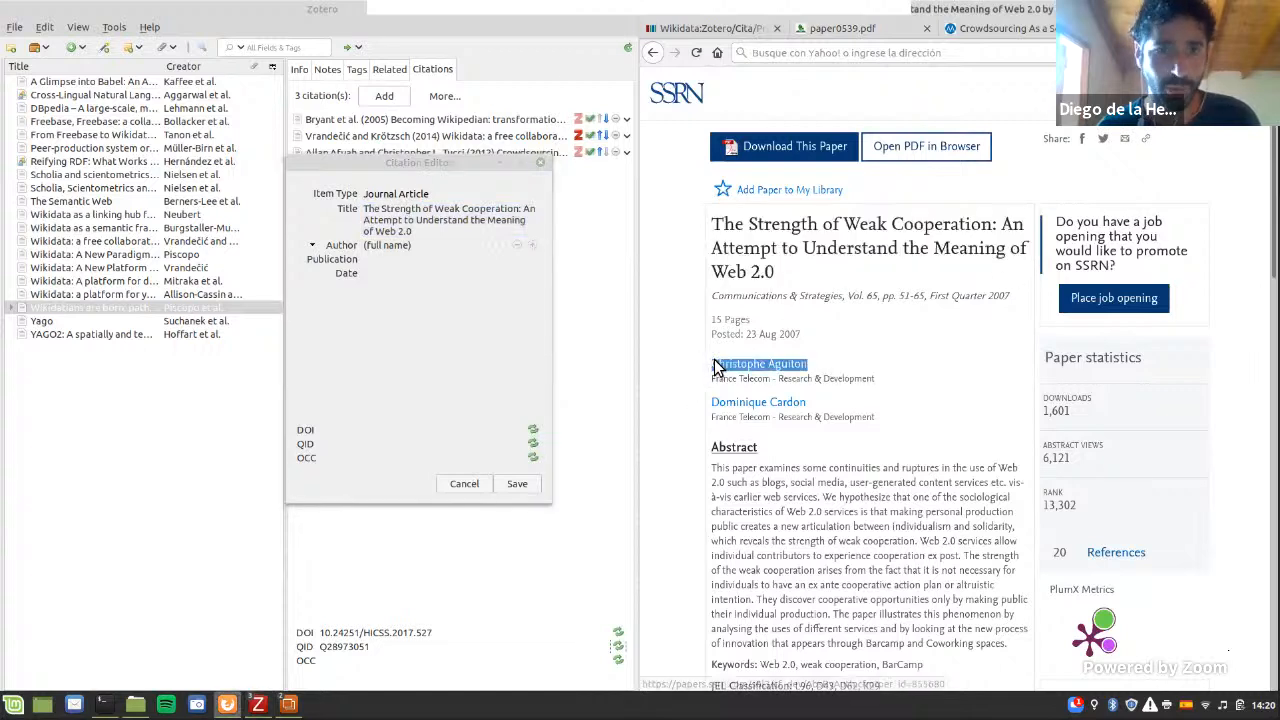
{"action": "key", "text": "ctrl+c"}
{"action": "left_click", "coordinate": [504, 239]}
{"action": "left_click", "coordinate": [454, 247]}
{"action": "key", "text": "ctrl+v"}
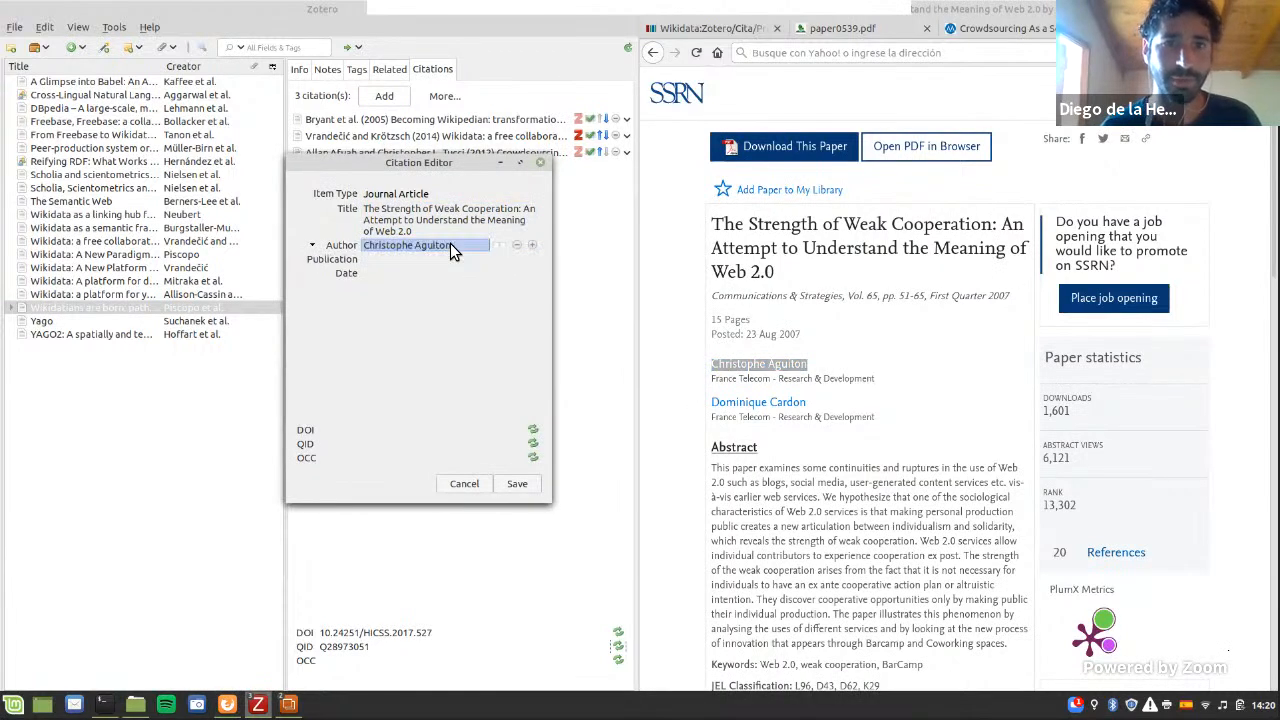
{"action": "left_click", "coordinate": [510, 247]}
{"action": "left_click", "coordinate": [533, 246]}
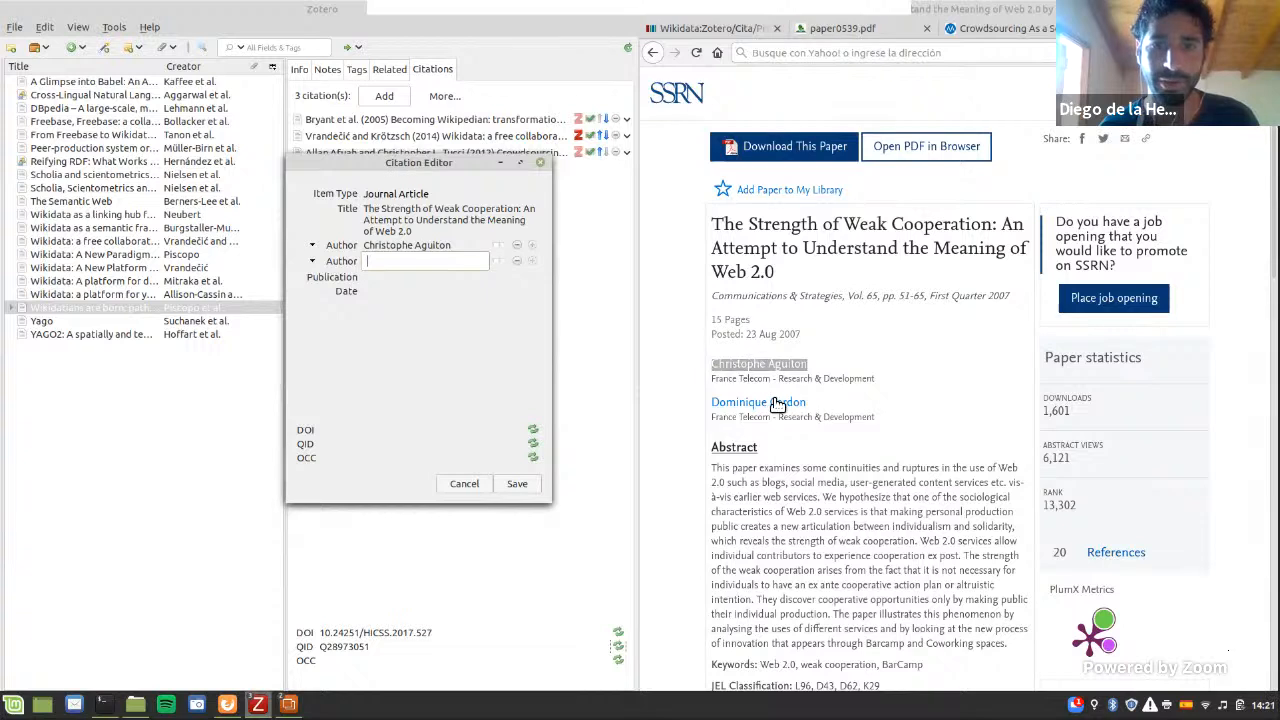
{"action": "left_click_drag", "start_coordinate": [806, 402], "coordinate": [712, 403]}
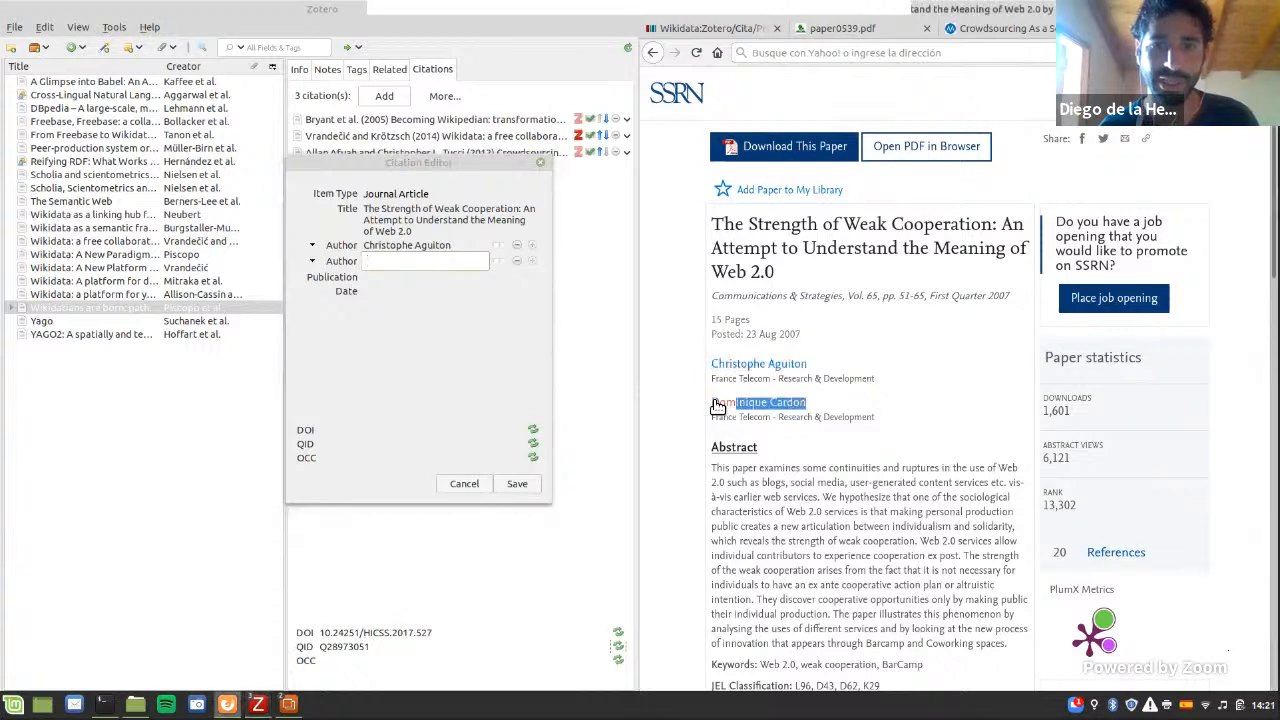
{"action": "left_click", "coordinate": [380, 261]}
{"action": "key", "text": "ctrl+v"}
{"action": "key", "text": "Return"}
Step: Set the citation's publication to "Communications & Strategies" and its date to "23 Aug 2007", and save it
{"action": "left_click_drag", "start_coordinate": [711, 296], "coordinate": [843, 297]}
{"action": "left_click", "coordinate": [405, 277]}
{"action": "key", "text": "ctrl+v"}
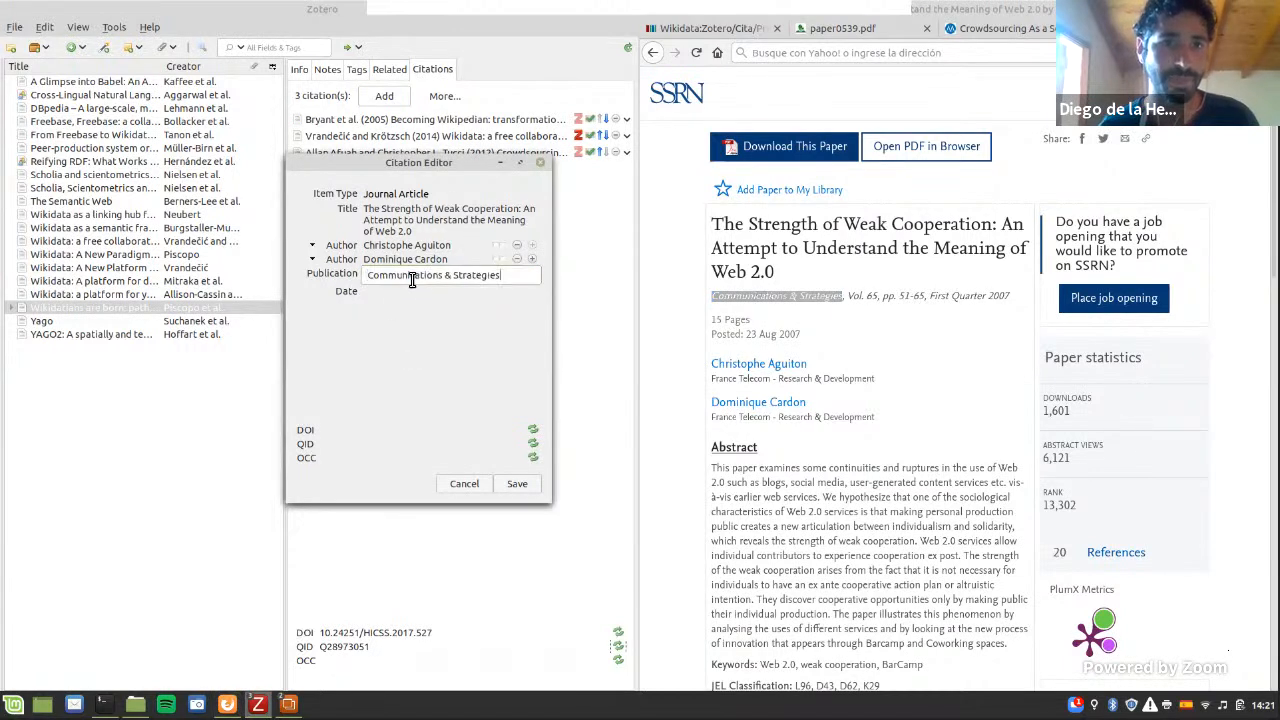
{"action": "key", "text": "Return"}
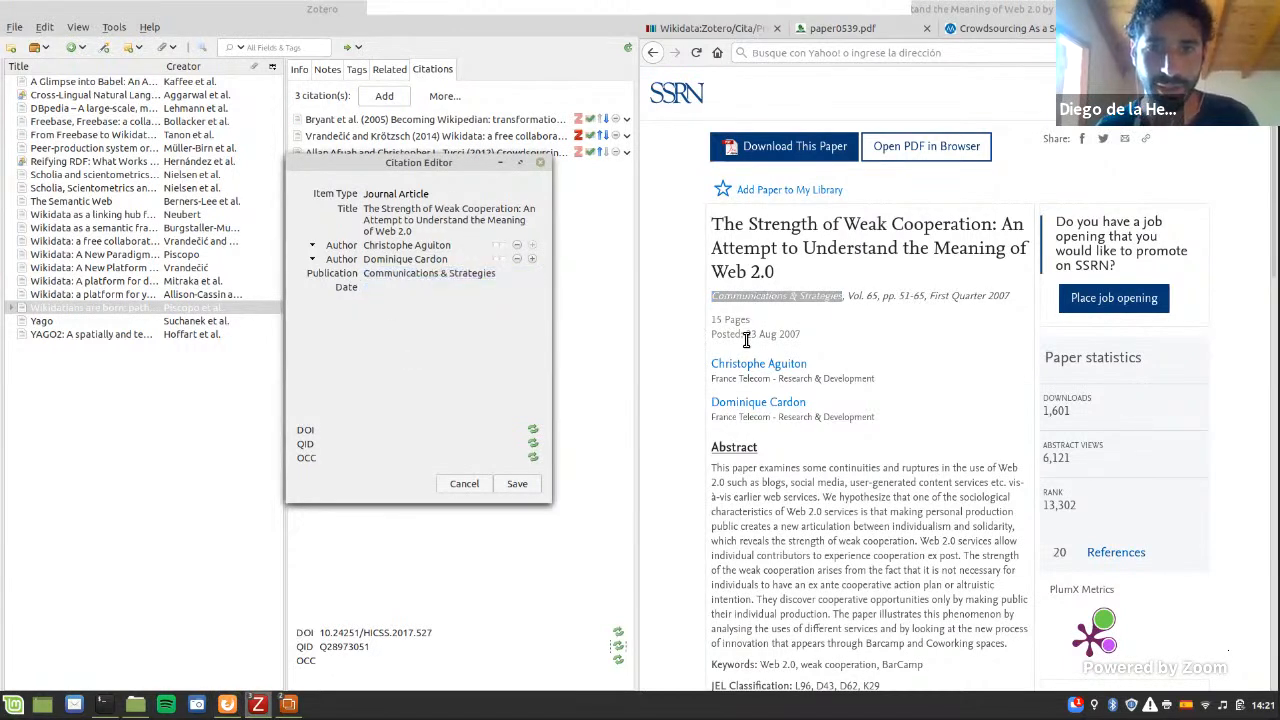
{"action": "mouse_move", "coordinate": [746, 341]}
{"action": "left_mouse_down"}
{"action": "mouse_move", "coordinate": [808, 340]}
{"action": "mouse_move", "coordinate": [748, 337]}
{"action": "left_mouse_up"}
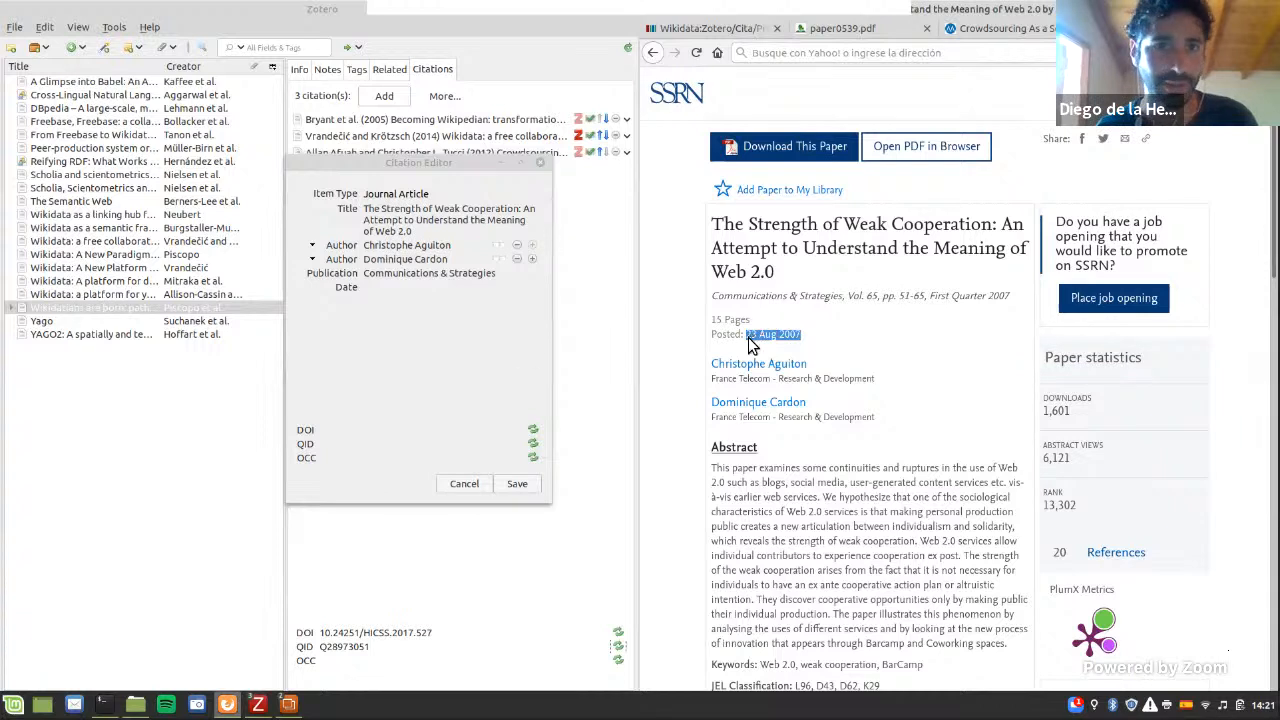
{"action": "left_click", "coordinate": [371, 289]}
{"action": "key", "text": "ctrl+v"}
{"action": "key", "text": "Return"}
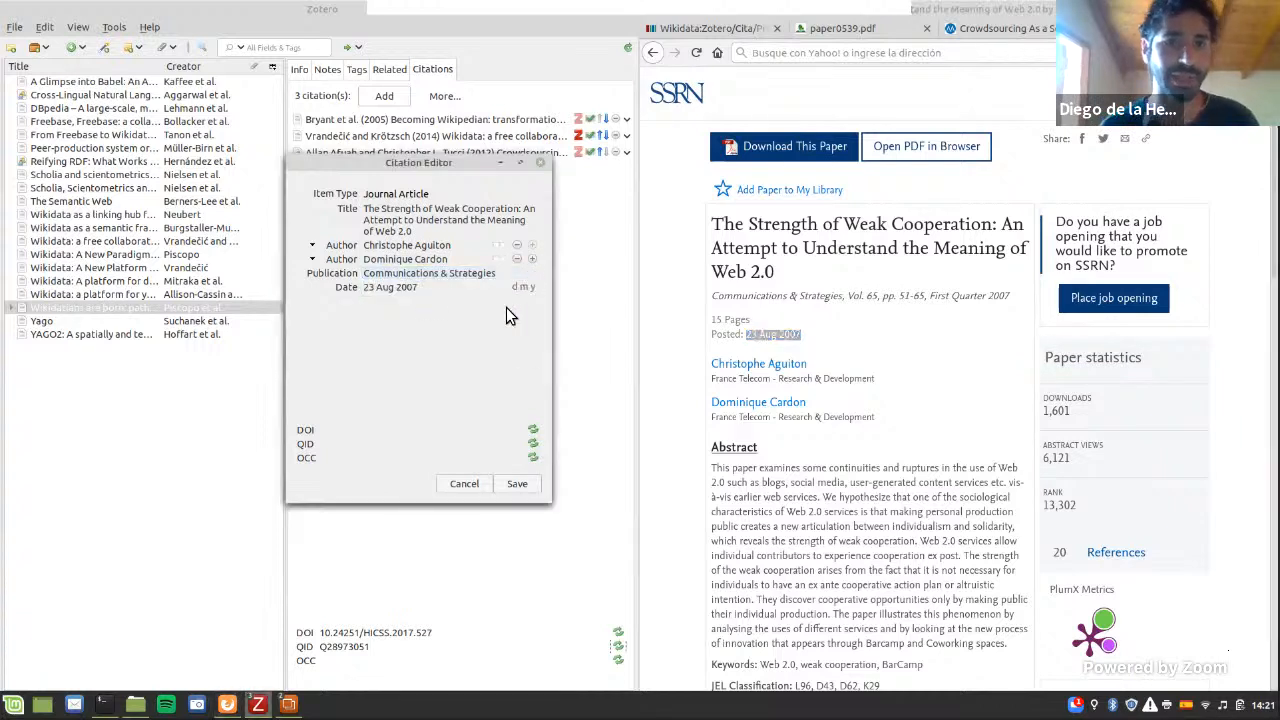
{"action": "left_click", "coordinate": [517, 484]}
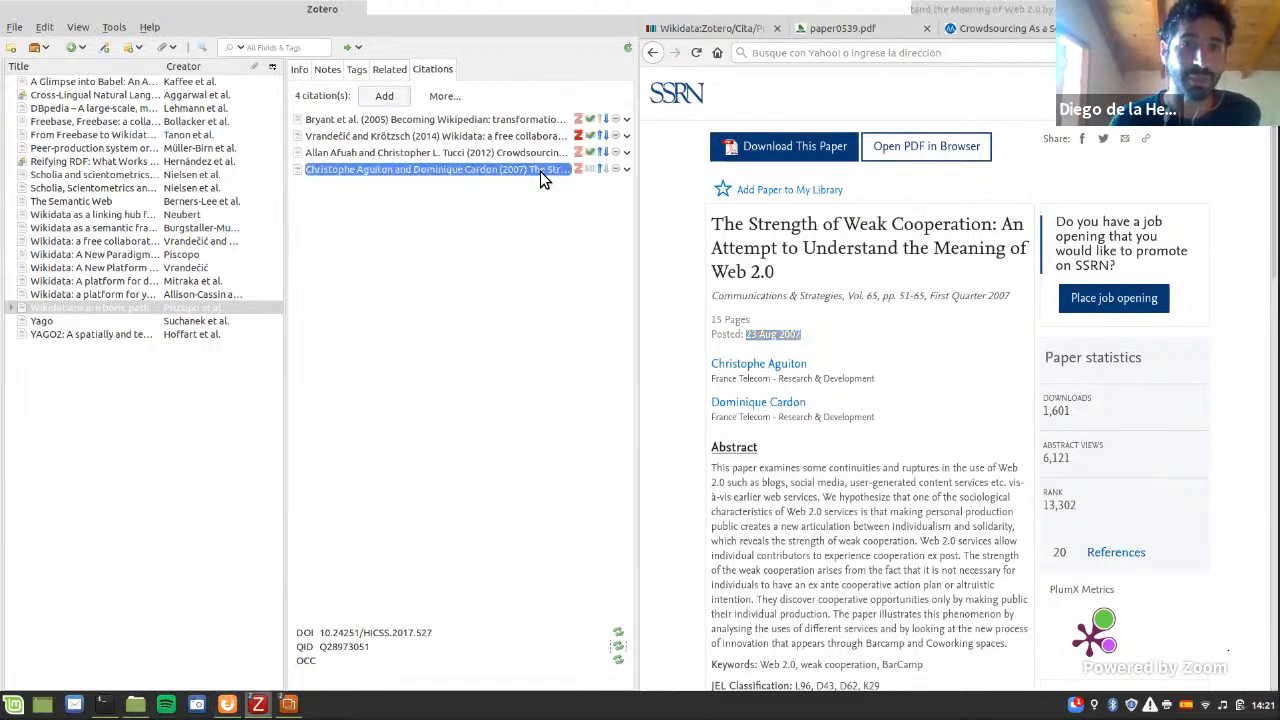
Step: Open the citation "The Strength of Weak Cooperation" for editing, show the missing cited item on the LibreOffice slide, and return to Zotero
{"action": "double_click", "coordinate": [540, 171]}
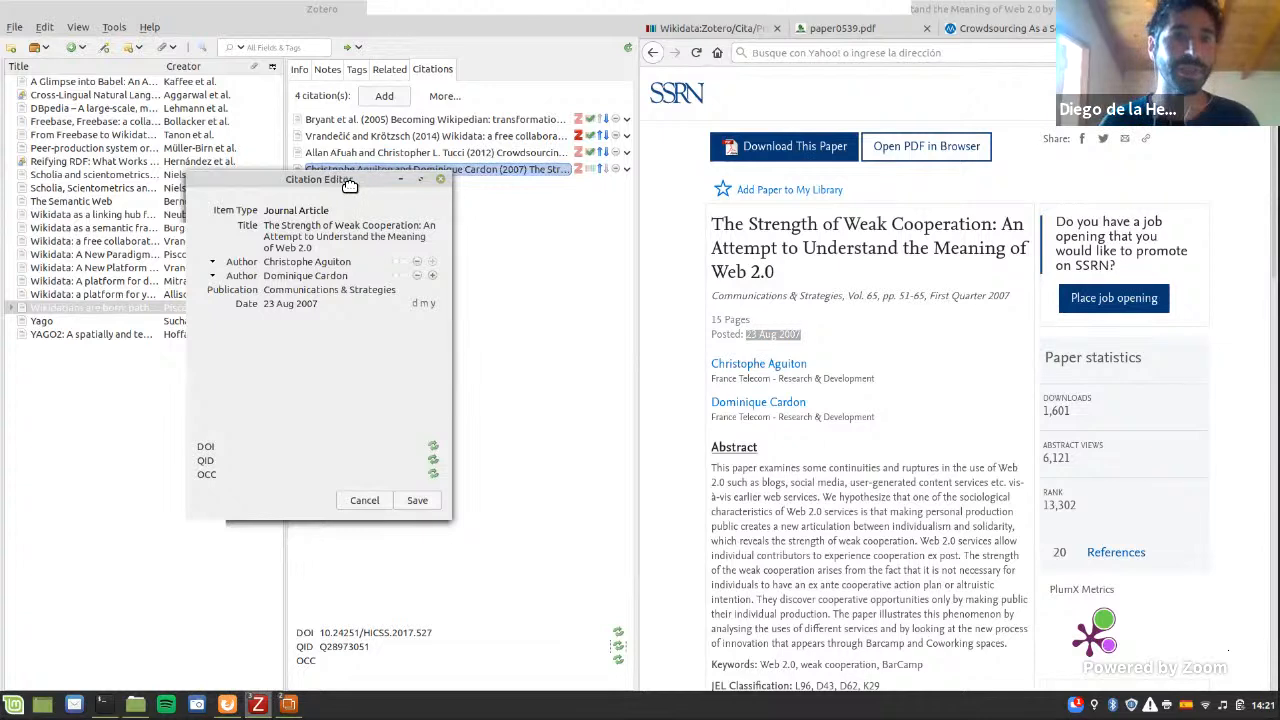
{"action": "left_click_drag", "start_coordinate": [343, 185], "coordinate": [441, 213]}
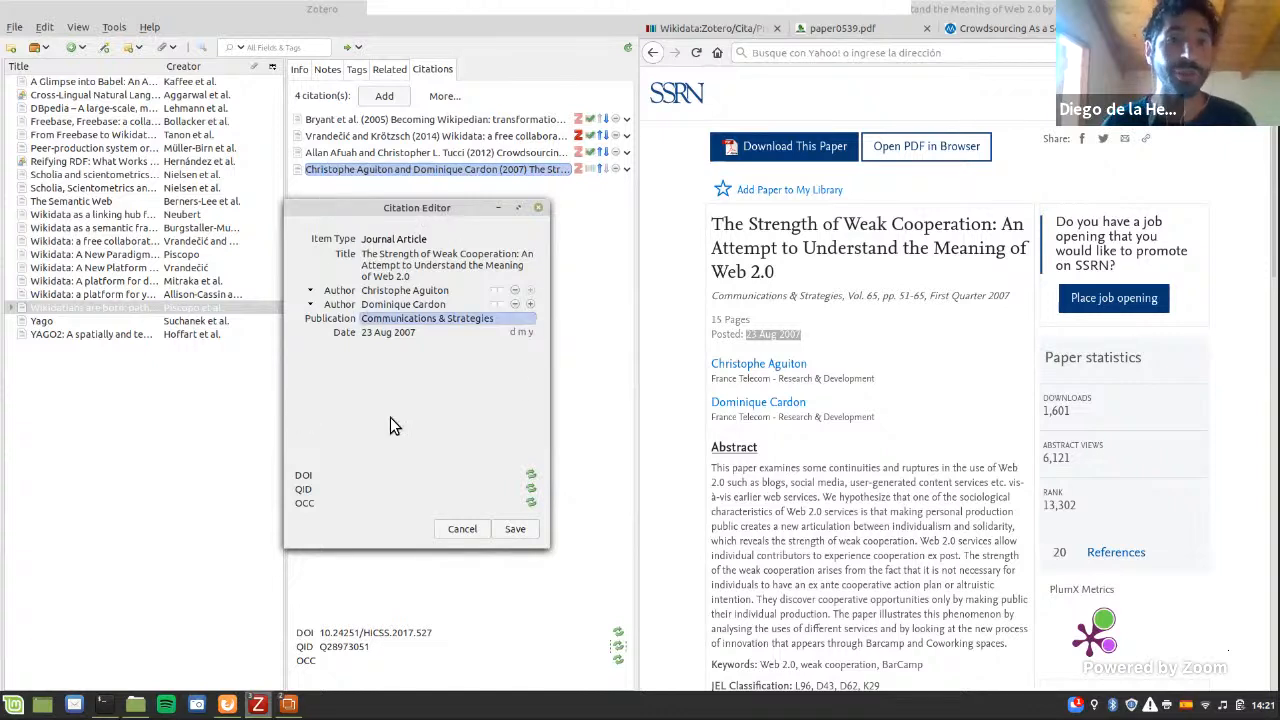
{"action": "key", "text": "alt+Tab"}
{"action": "key", "text": "Tab"}
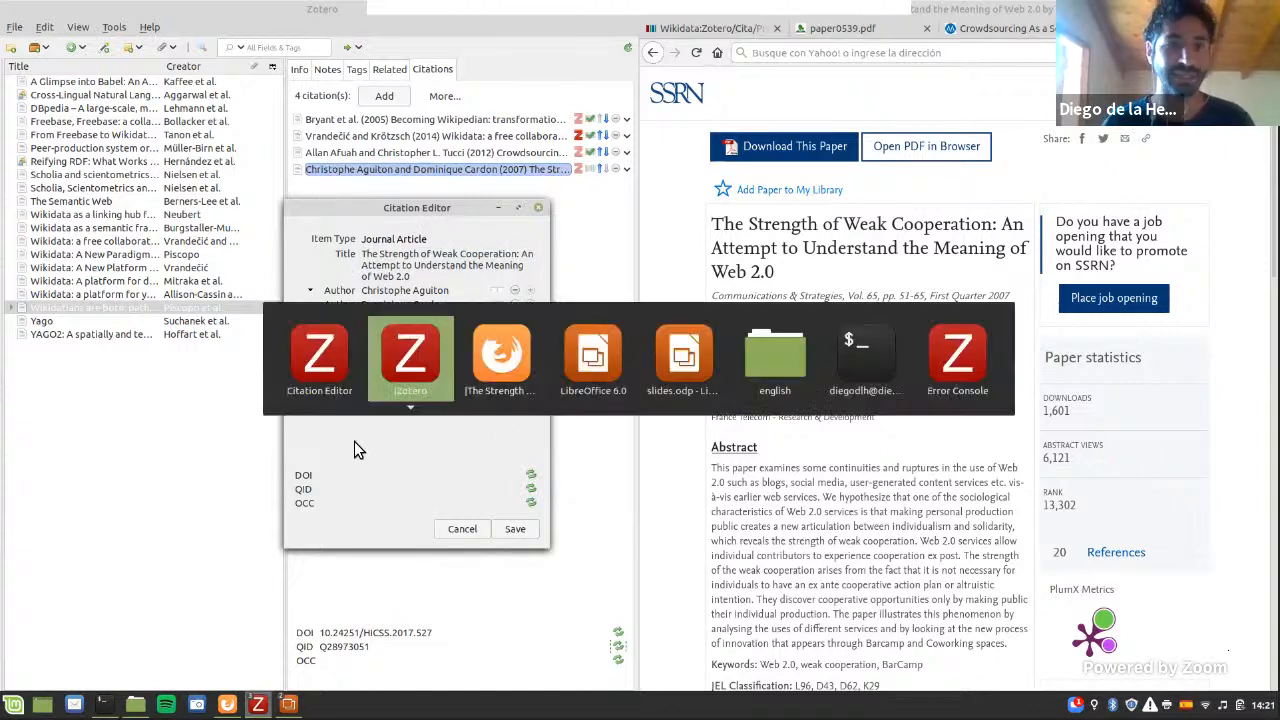
{"action": "key", "text": "Tab"}
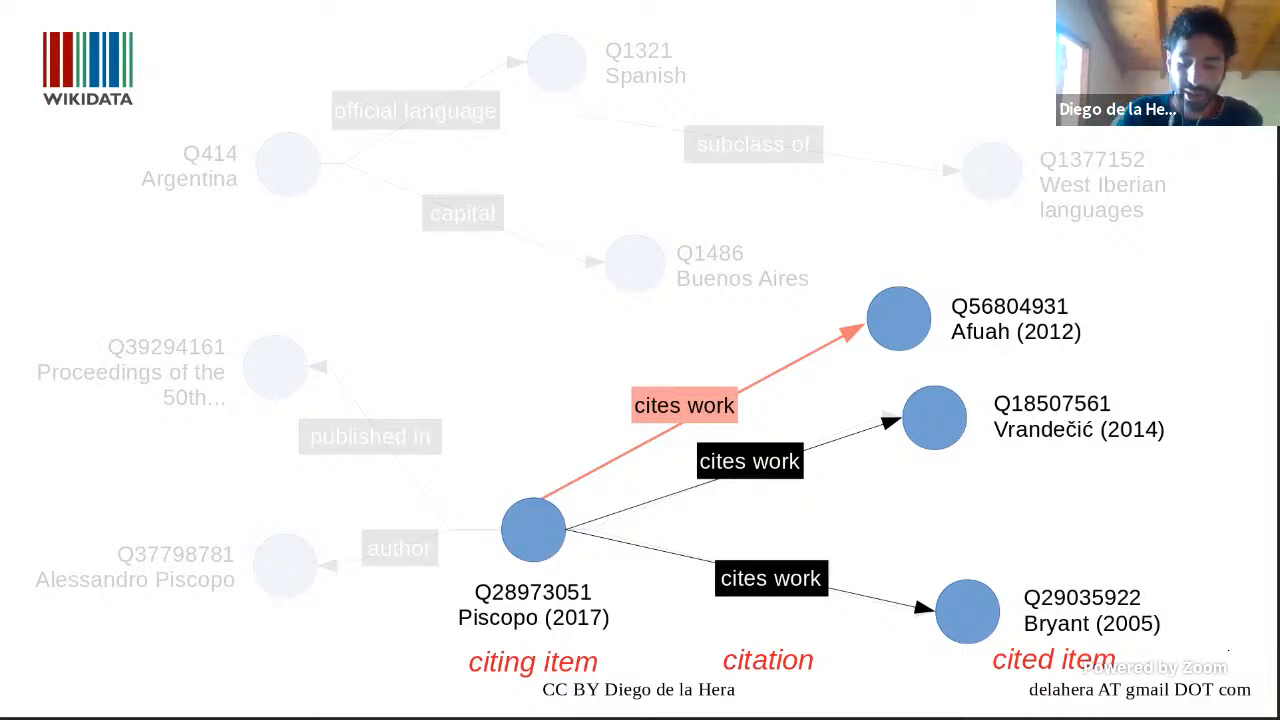
{"action": "key", "text": "Right"}
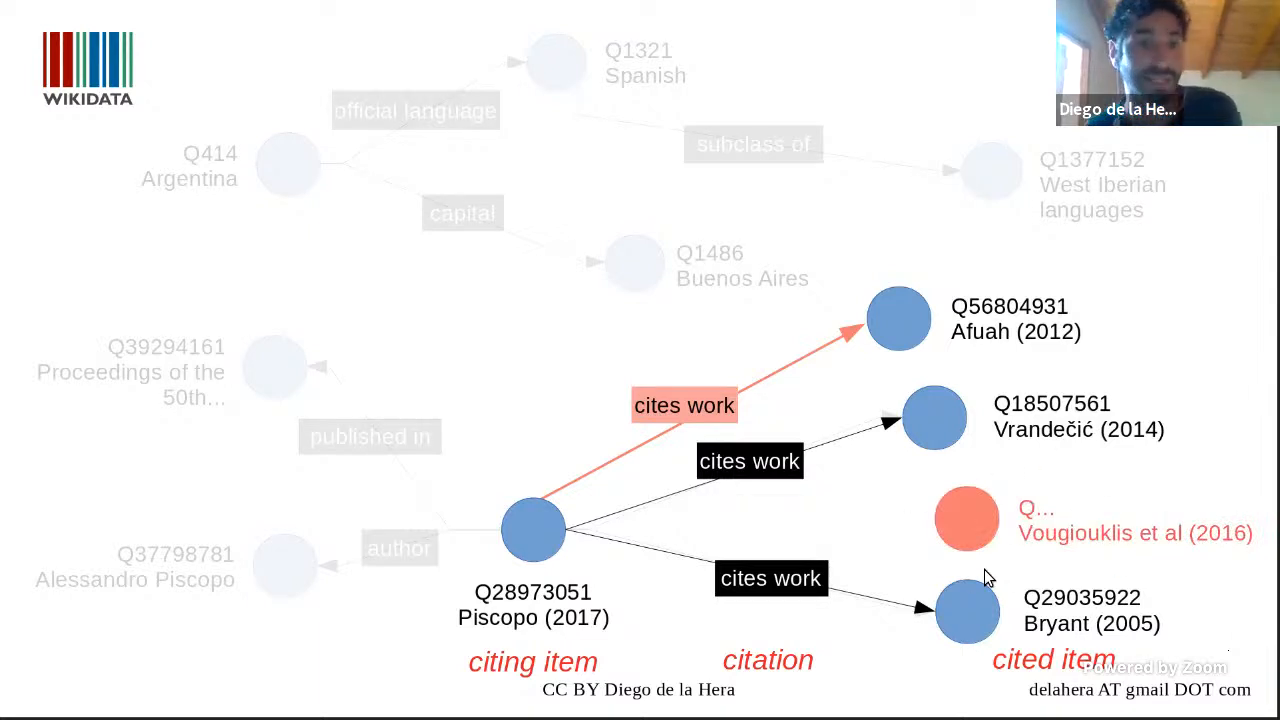
{"action": "key", "text": "alt+Tab"}
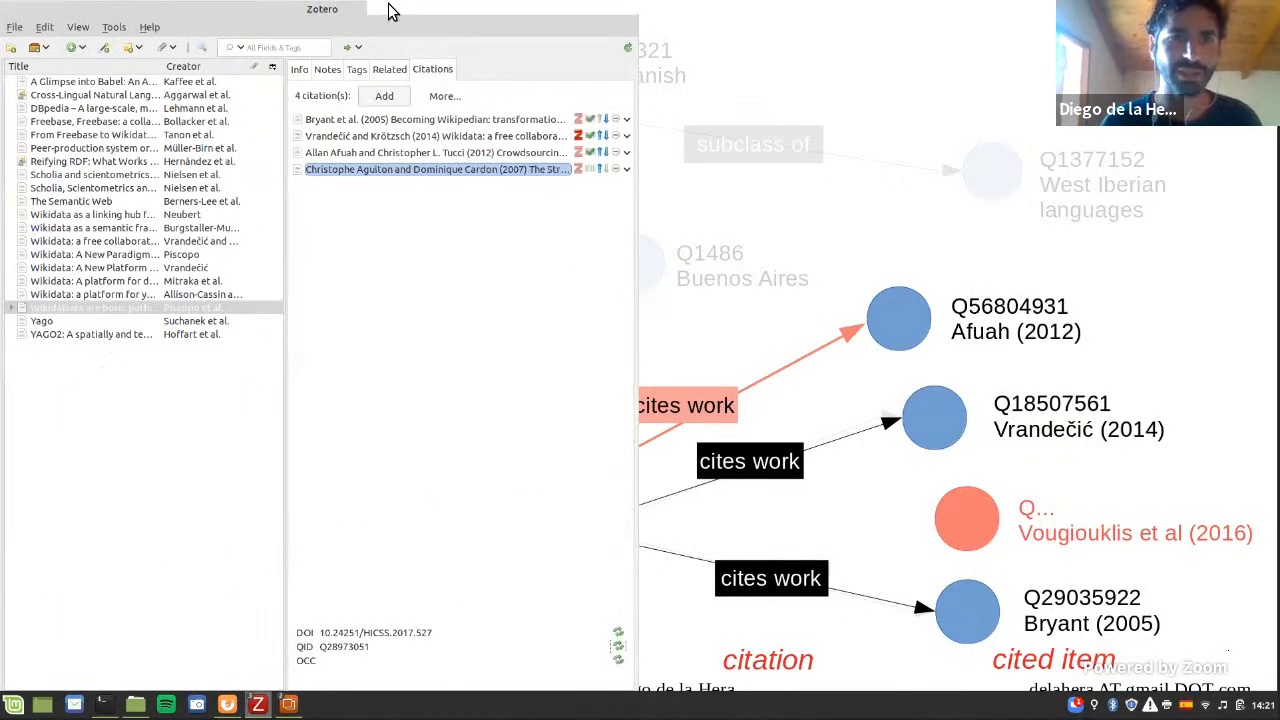
{"action": "key", "text": "alt+Tab"}
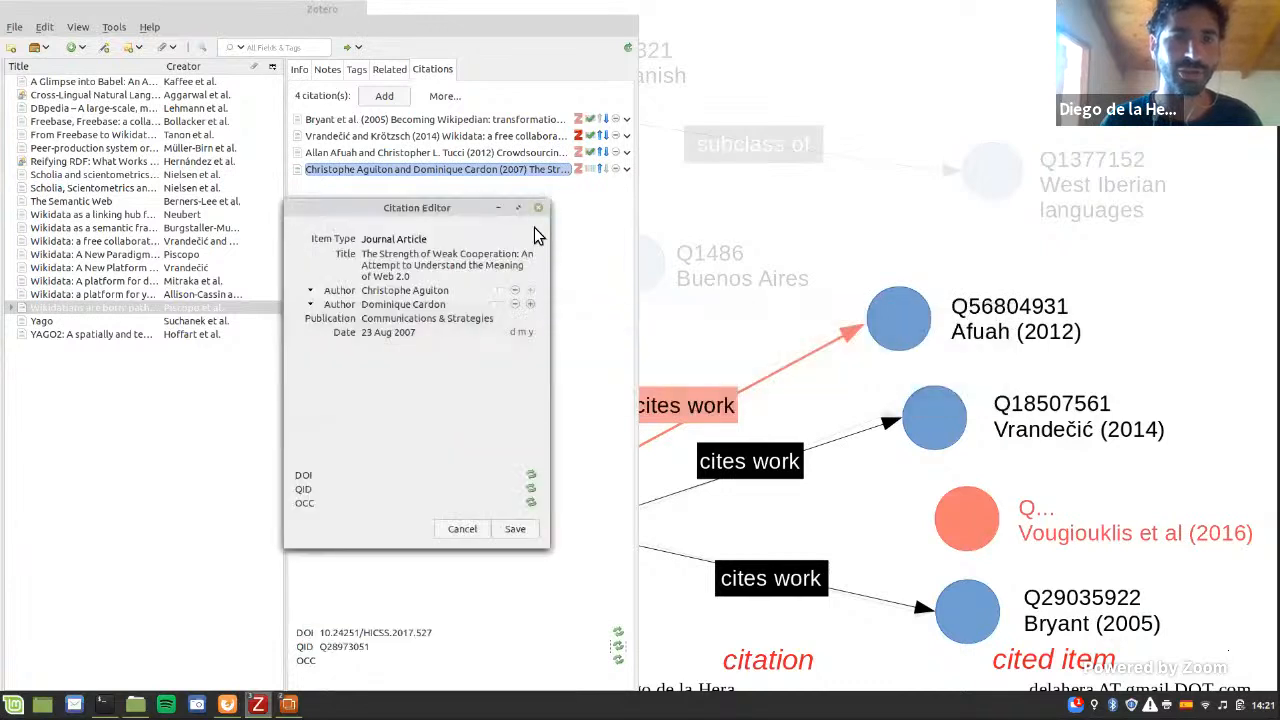
Step: Fetch the citation's QID from Wikidata and agree to automatically create a new Wikidata entity for it
{"action": "left_click_drag", "start_coordinate": [450, 208], "coordinate": [513, 165]}
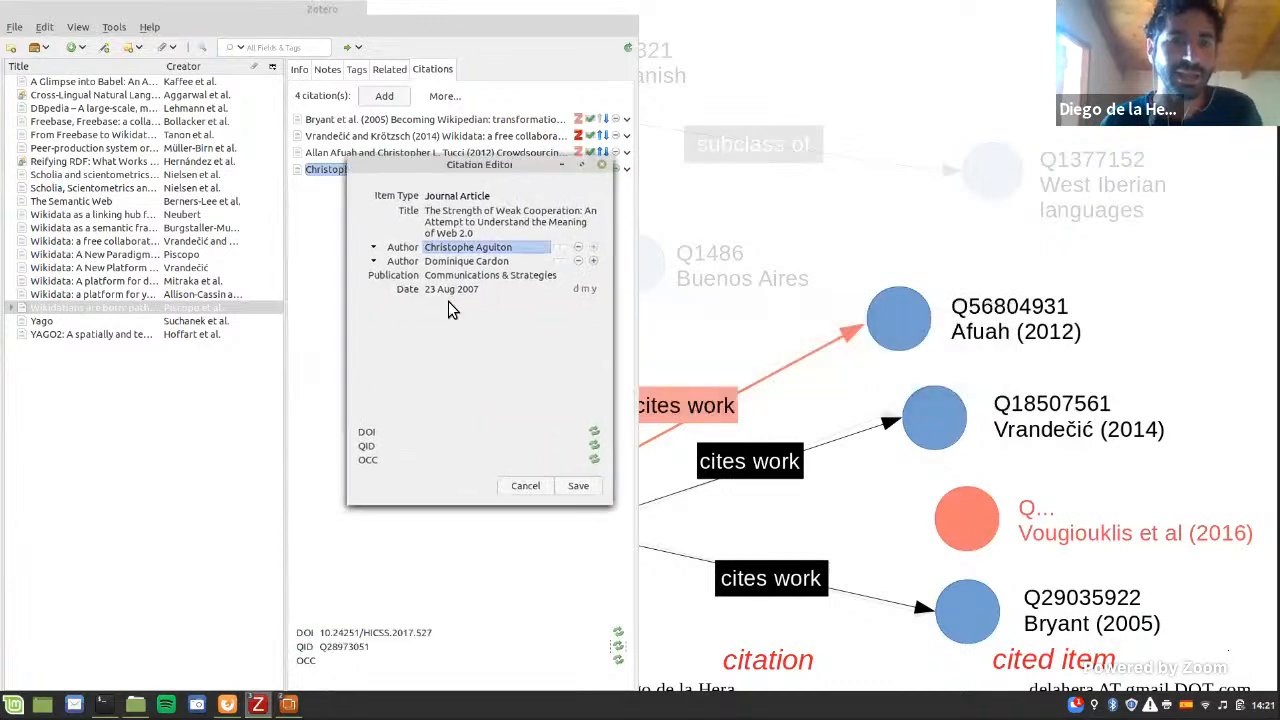
{"action": "left_click", "coordinate": [594, 446]}
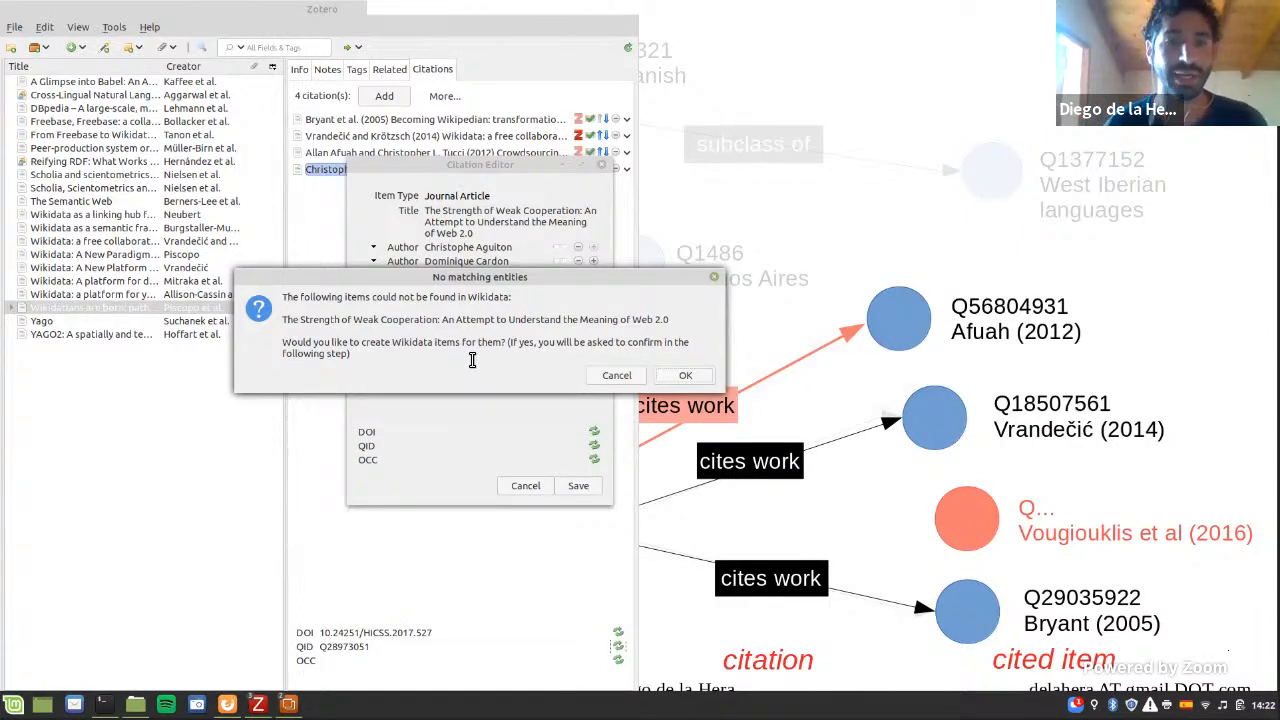
{"action": "left_click", "coordinate": [688, 377]}
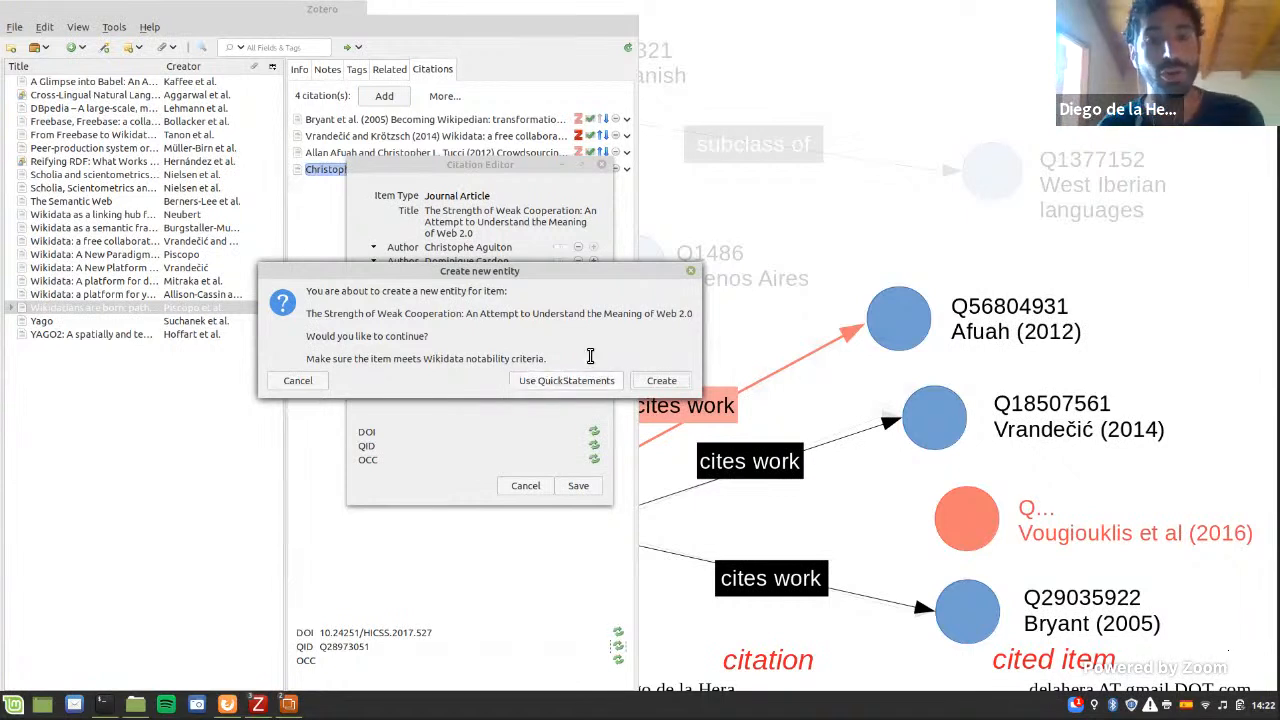
{"action": "left_click", "coordinate": [661, 381]}
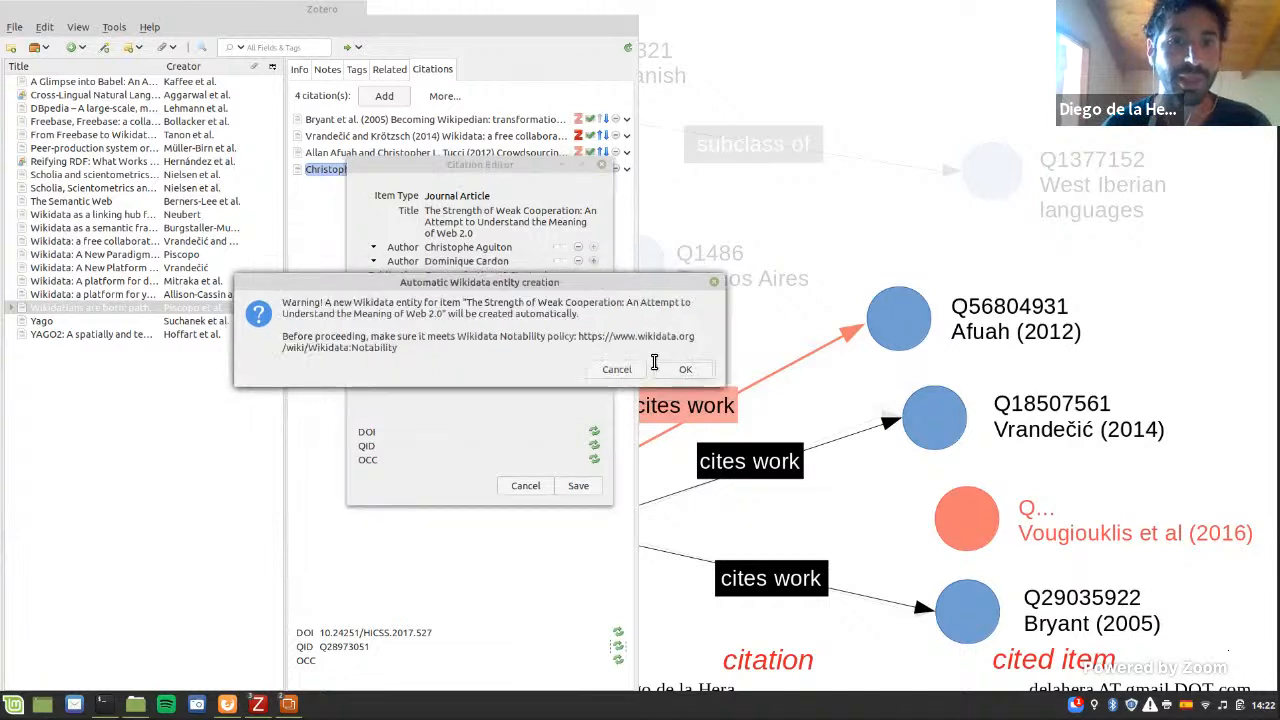
{"action": "left_click_drag", "start_coordinate": [465, 302], "coordinate": [594, 318]}
{"action": "left_click", "coordinate": [594, 318]}
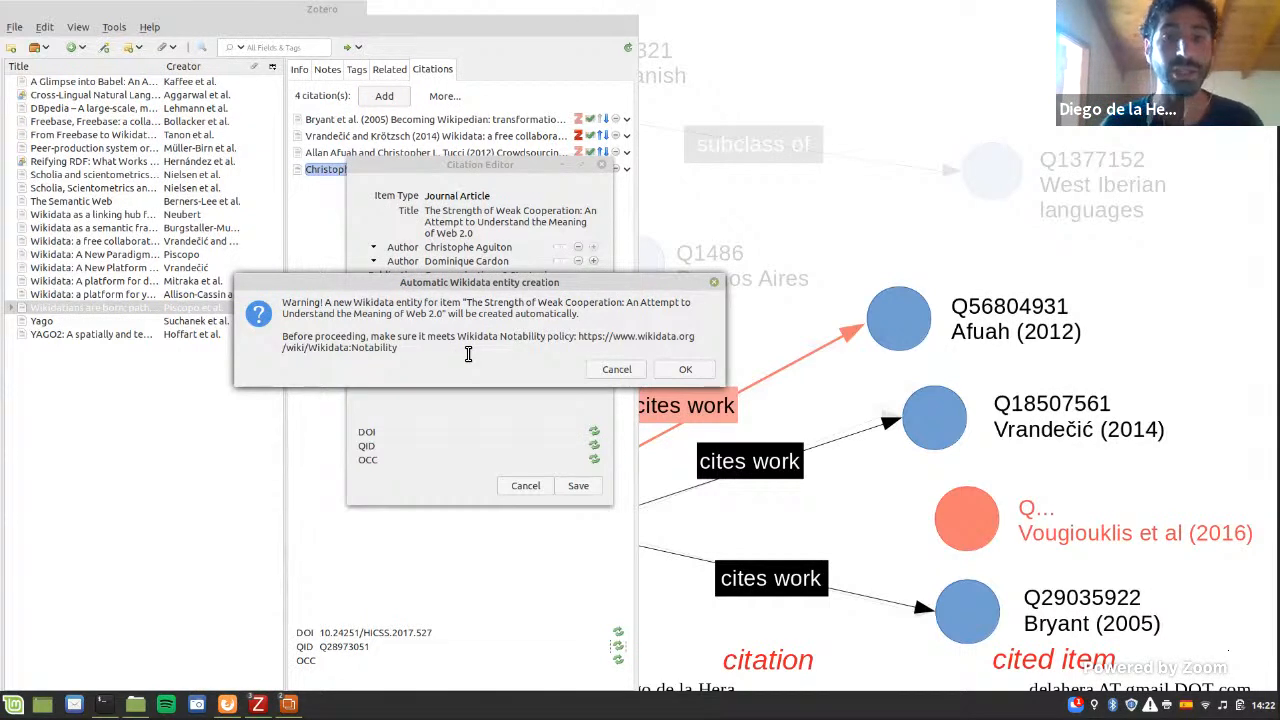
{"action": "left_click", "coordinate": [685, 369]}
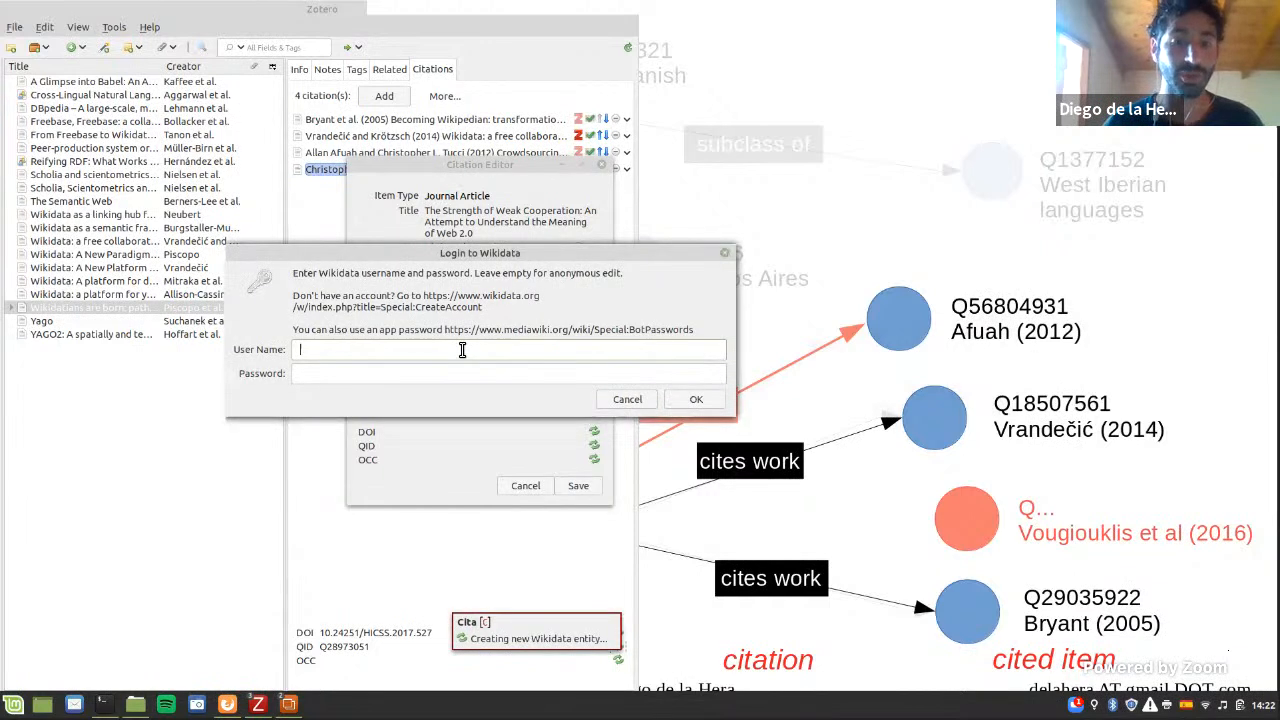
Step: Log in to Wikidata with the account's user name and password to create the new entity
{"action": "type", "text": "Diegodlh"}
{"action": "key", "text": "Tab"}
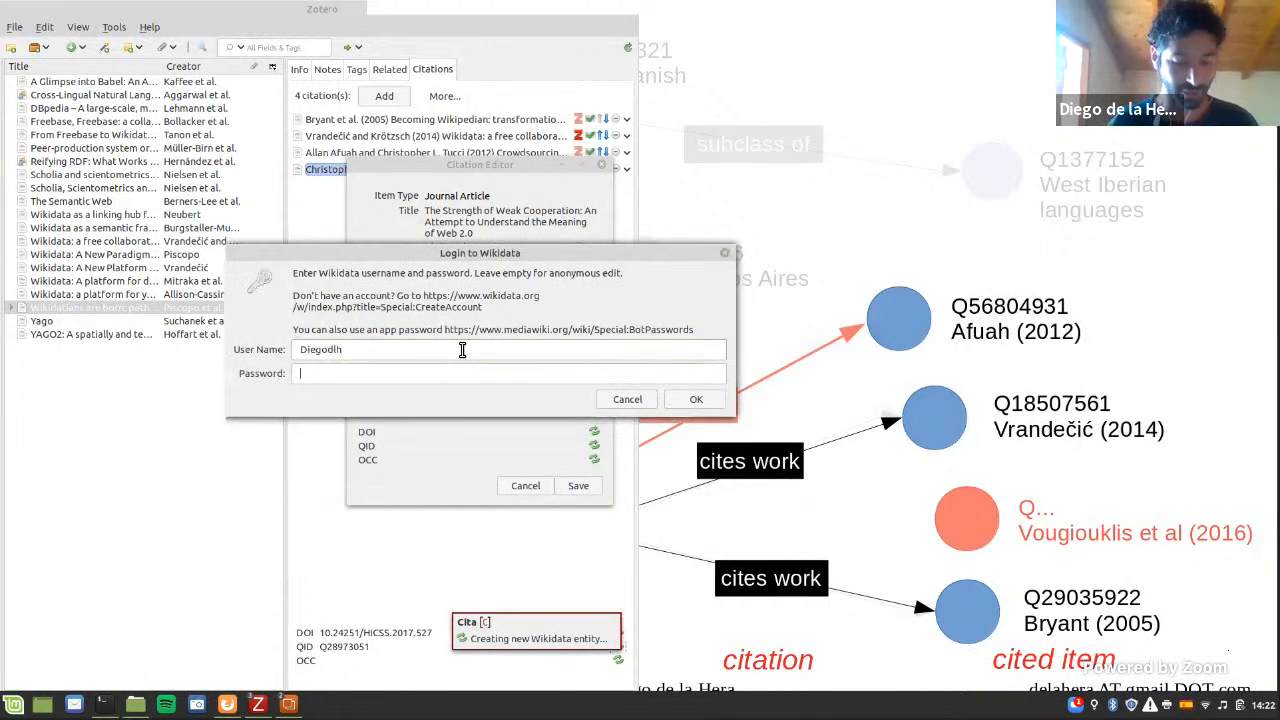
{"action": "type", "text": "•••••••••"}
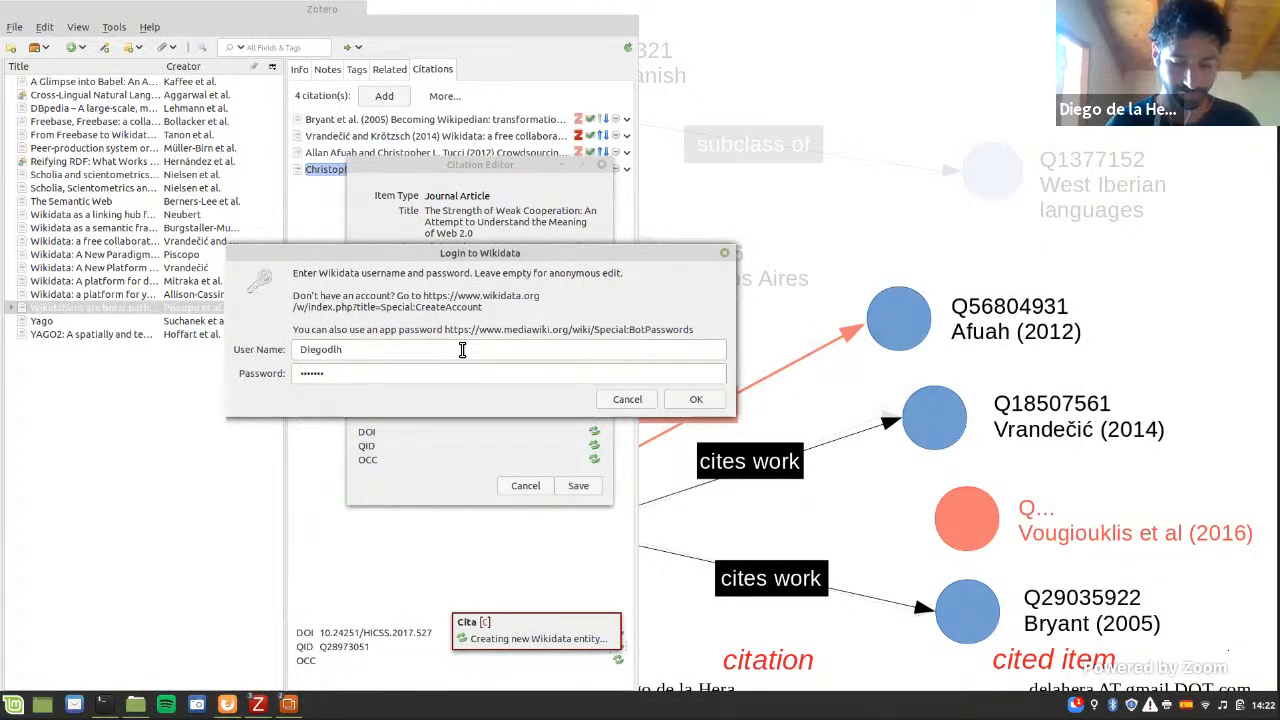
{"action": "key", "text": "Return"}
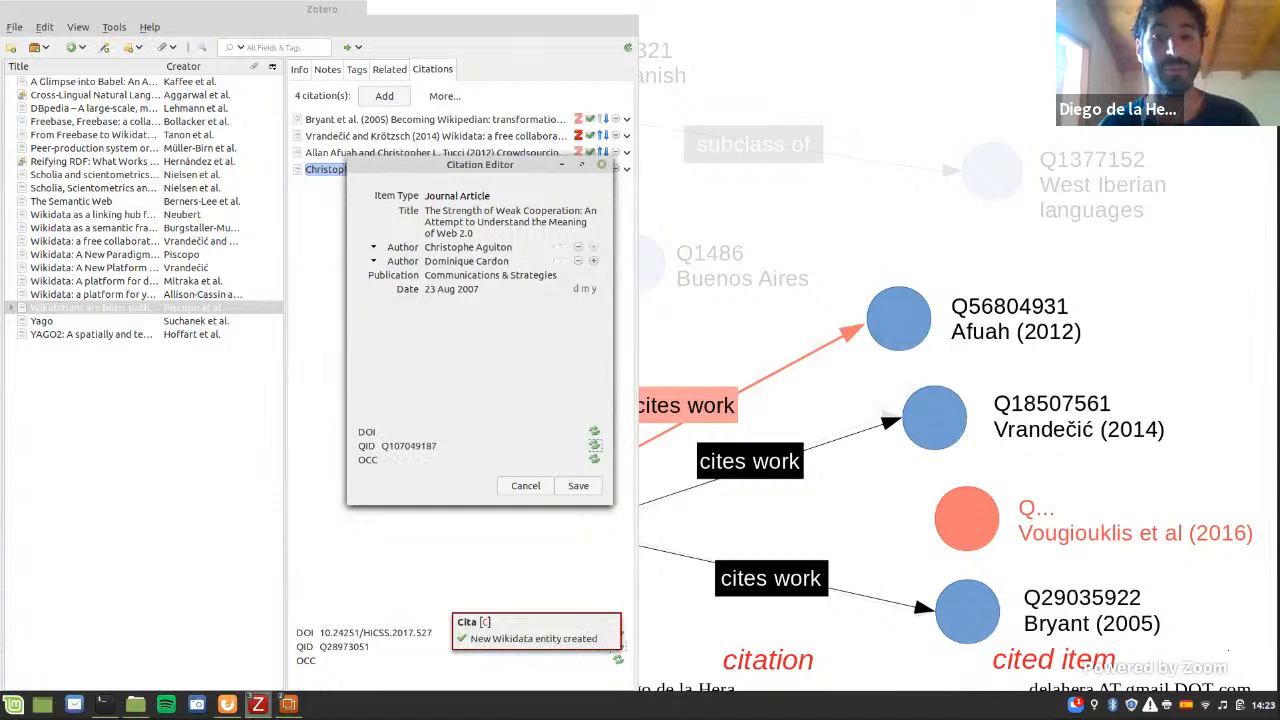
Step: Check the QID of the new Wikidata entity in the citation and save the citation
{"action": "left_click", "coordinate": [392, 445]}
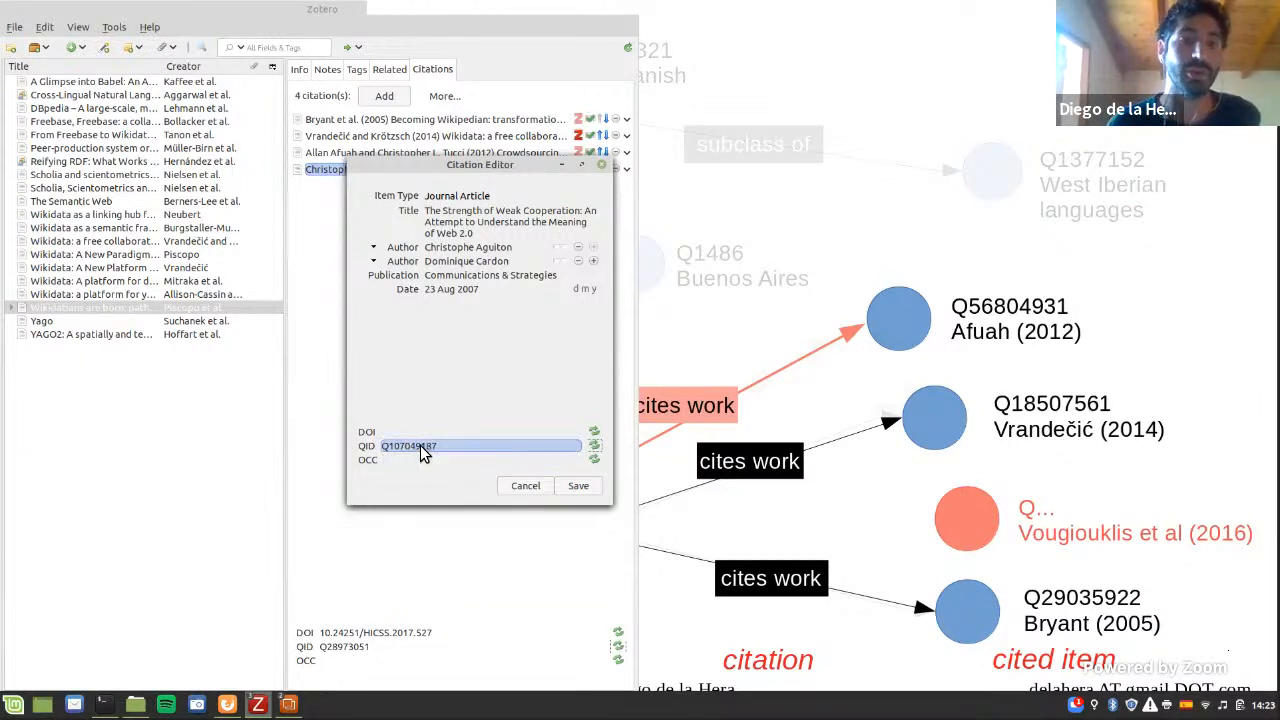
{"action": "key", "text": "Return"}
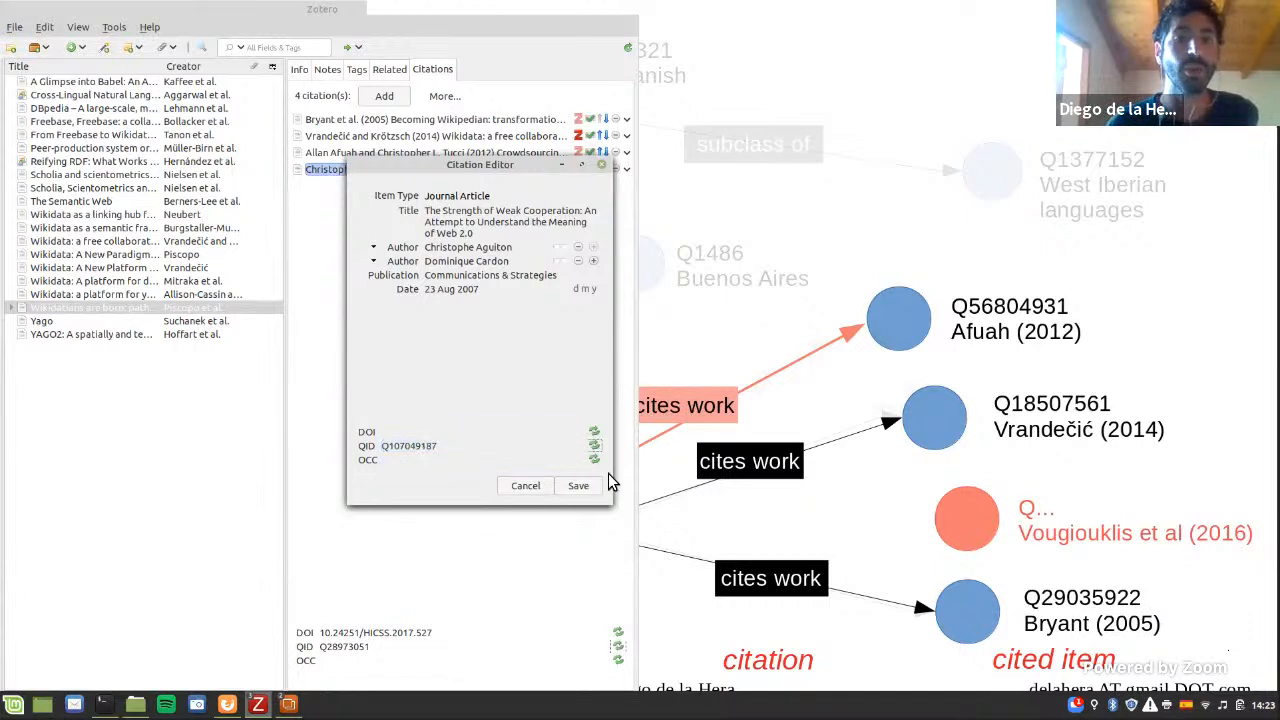
{"action": "left_click", "coordinate": [578, 485]}
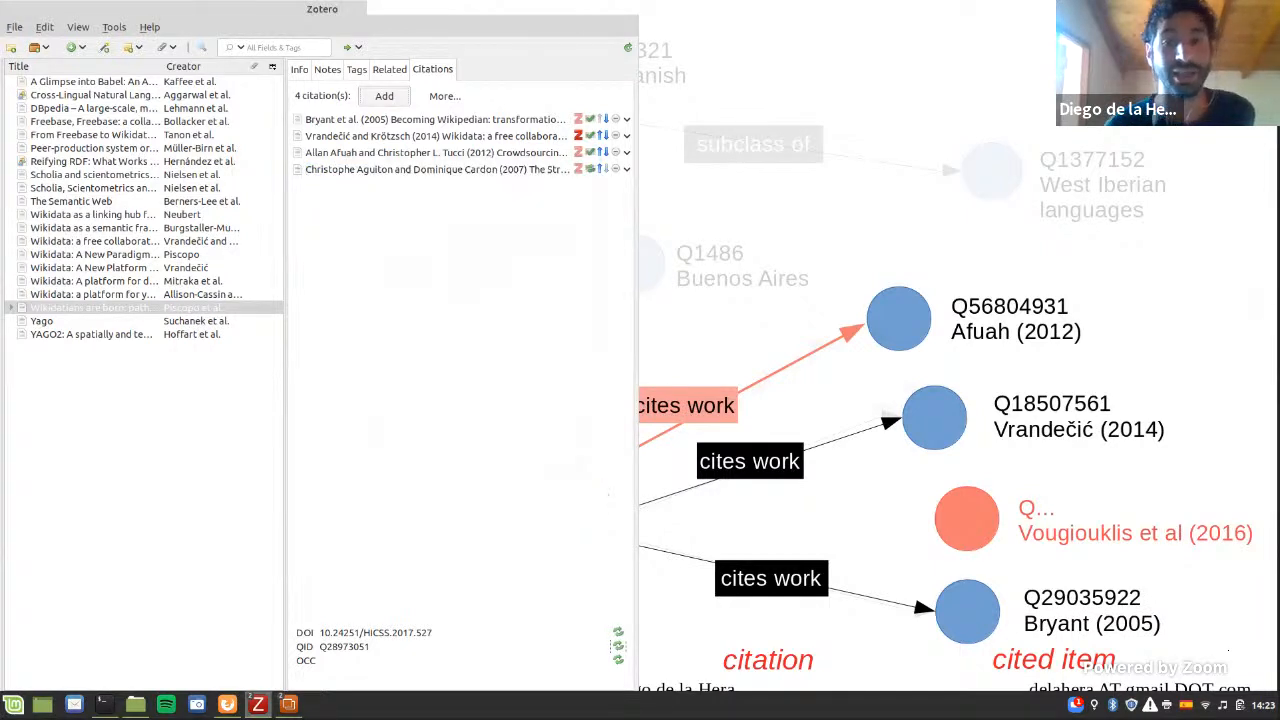
Step: Show the "cites work" link to the new cited item on the LibreOffice slide, and switch back to Zotero
{"action": "key", "text": "alt+Tab"}
{"action": "left_click", "coordinate": [762, 470]}
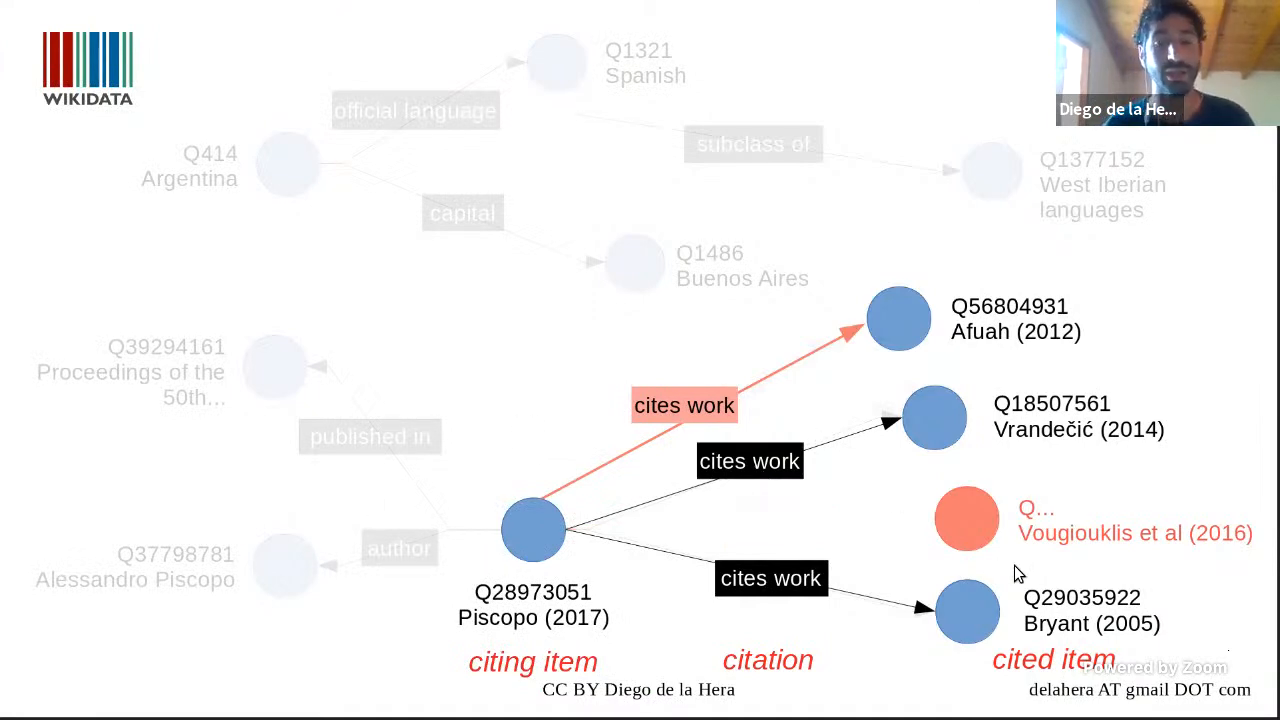
{"action": "key", "text": "Left"}
{"action": "key", "text": "Right"}
{"action": "key", "text": "Right"}
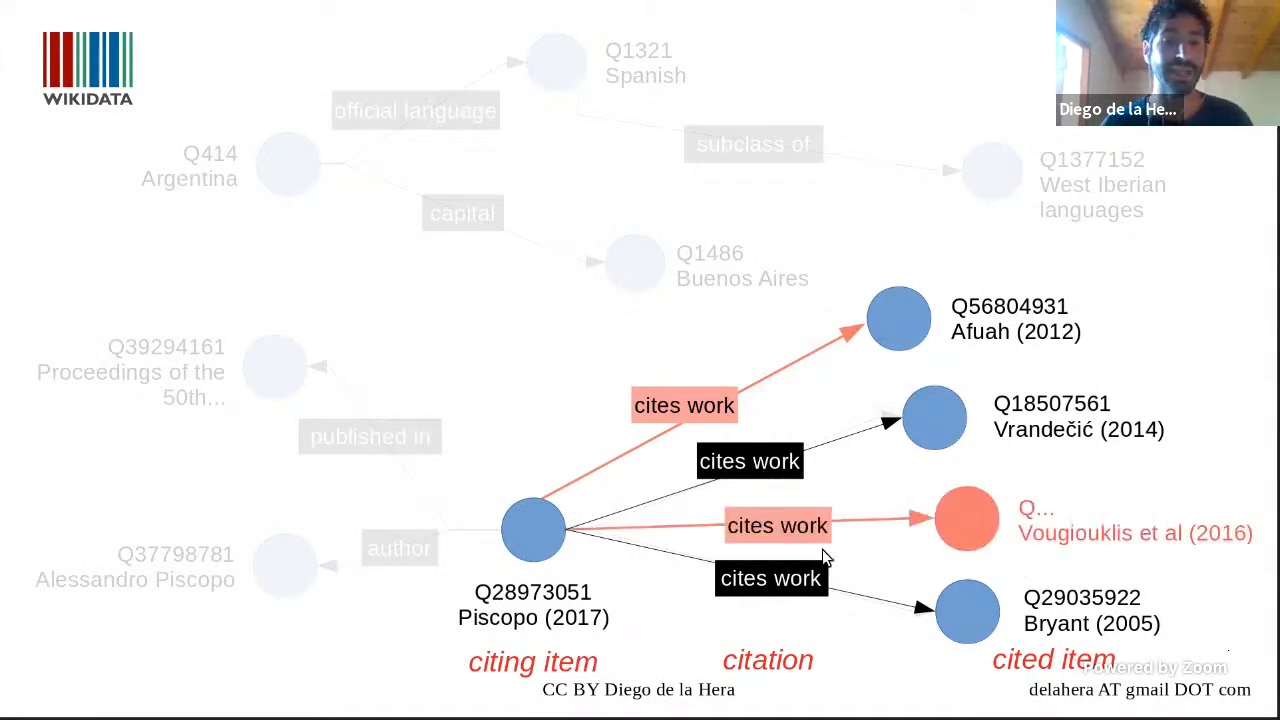
{"action": "key", "text": "alt+Tab"}
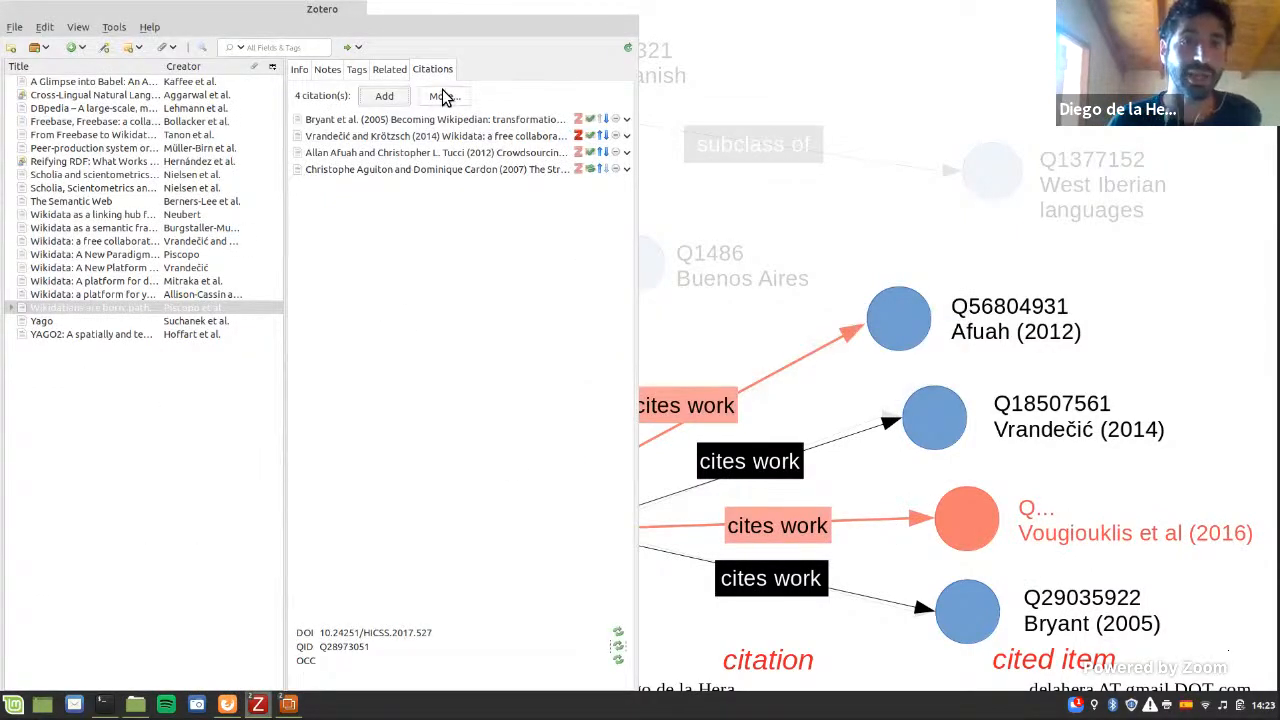
Step: Sync the article's citations with Wikidata and accept adding one "cites work" statement
{"action": "left_click", "coordinate": [445, 97]}
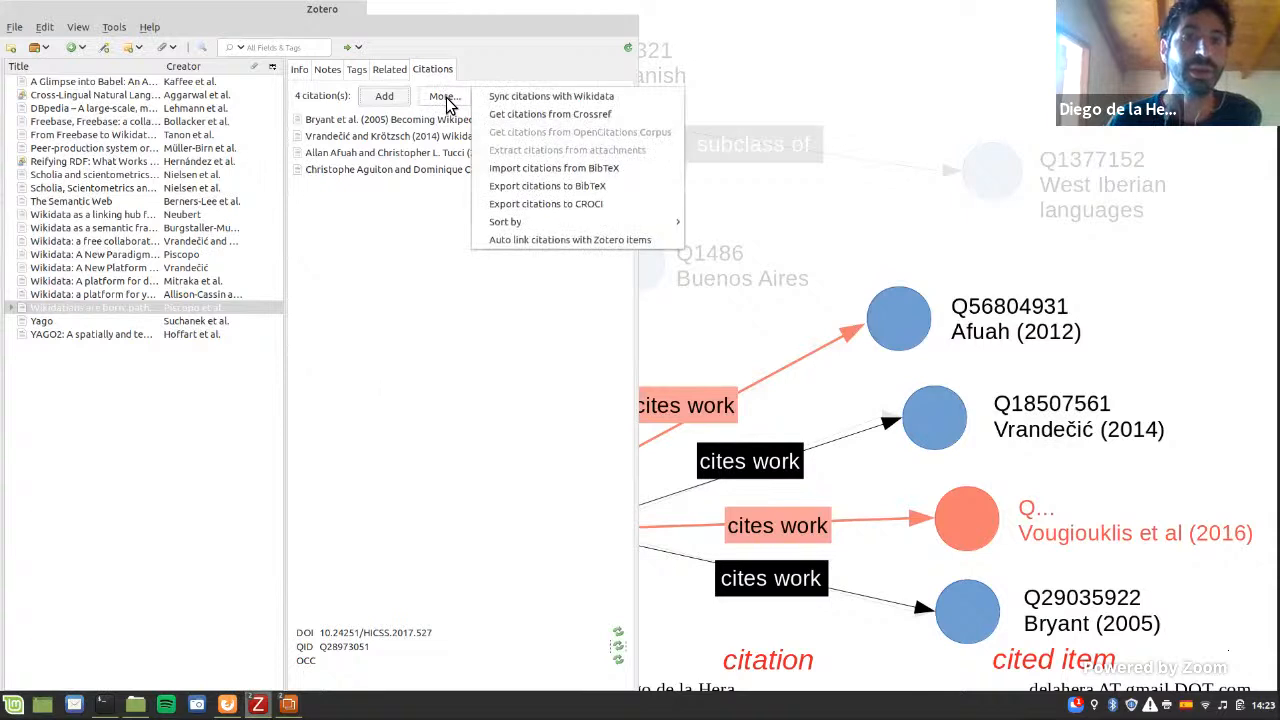
{"action": "left_click", "coordinate": [504, 97]}
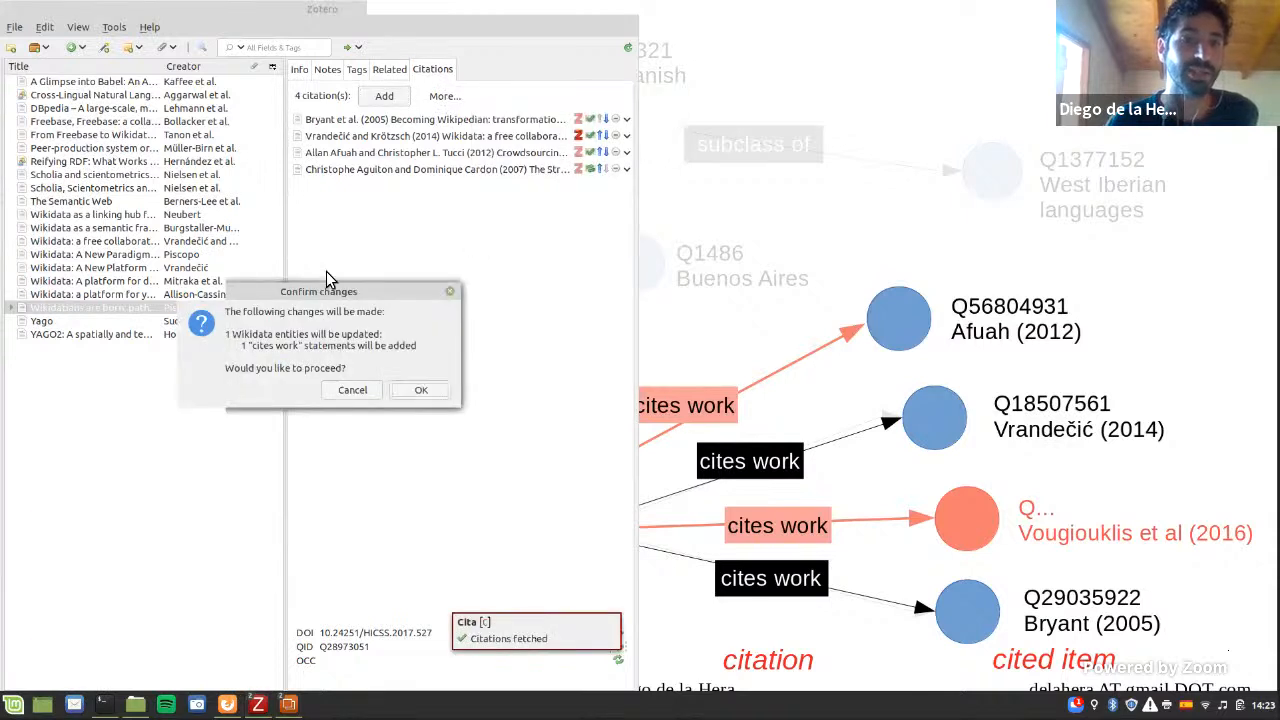
{"action": "left_click_drag", "start_coordinate": [297, 298], "coordinate": [481, 258]}
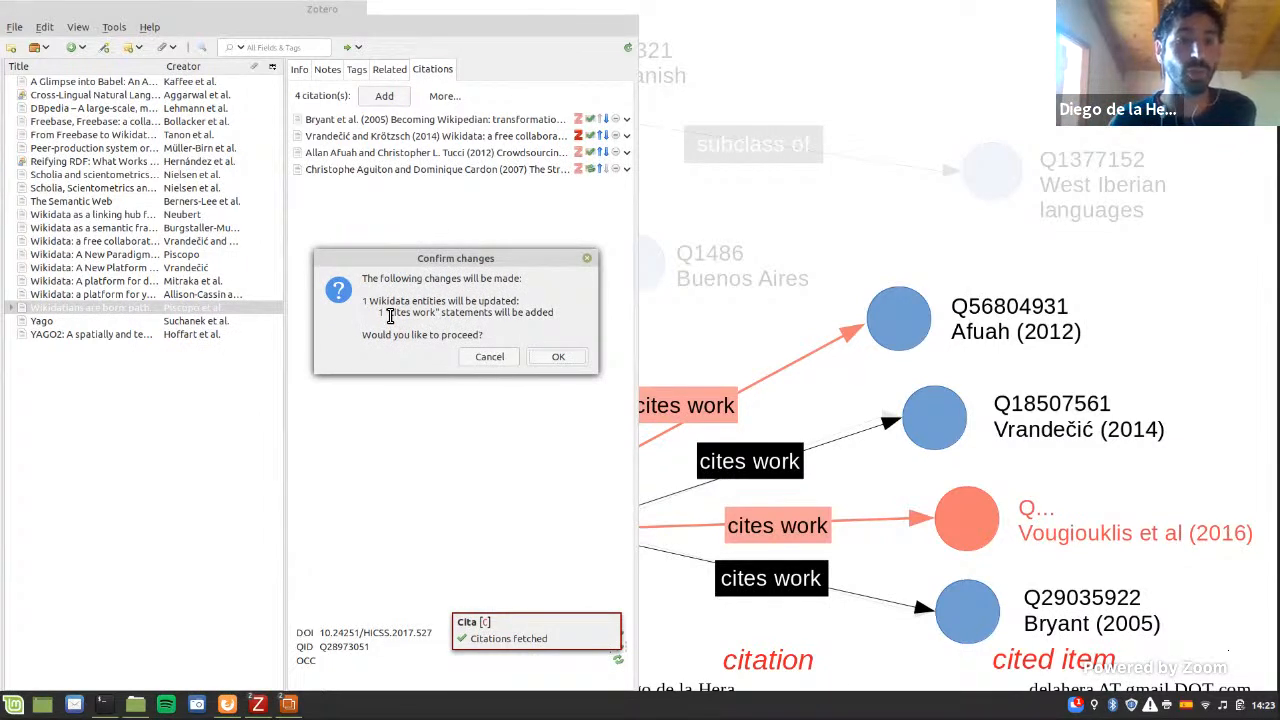
{"action": "left_click", "coordinate": [552, 359]}
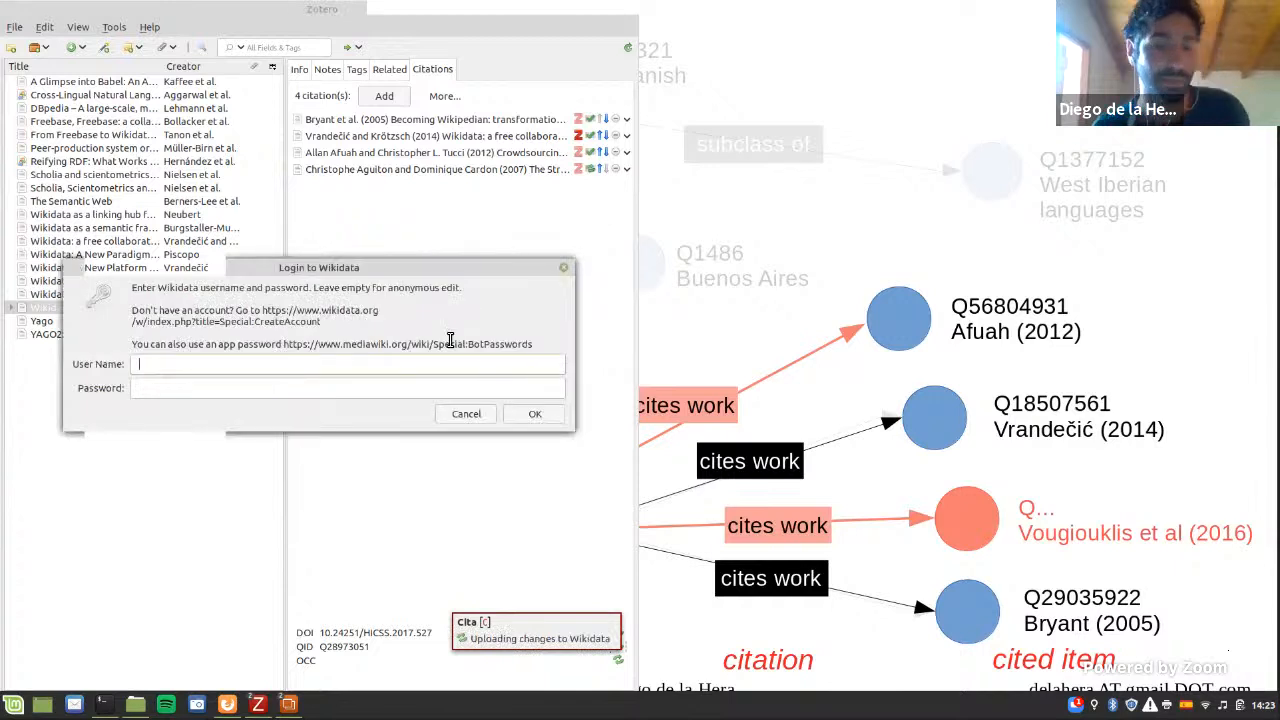
Step: Log in to Wikidata with the account's user name and password to upload the citation changes
{"action": "left_click_drag", "start_coordinate": [450, 329], "coordinate": [772, 323]}
{"action": "type", "text": "Diegodlh"}
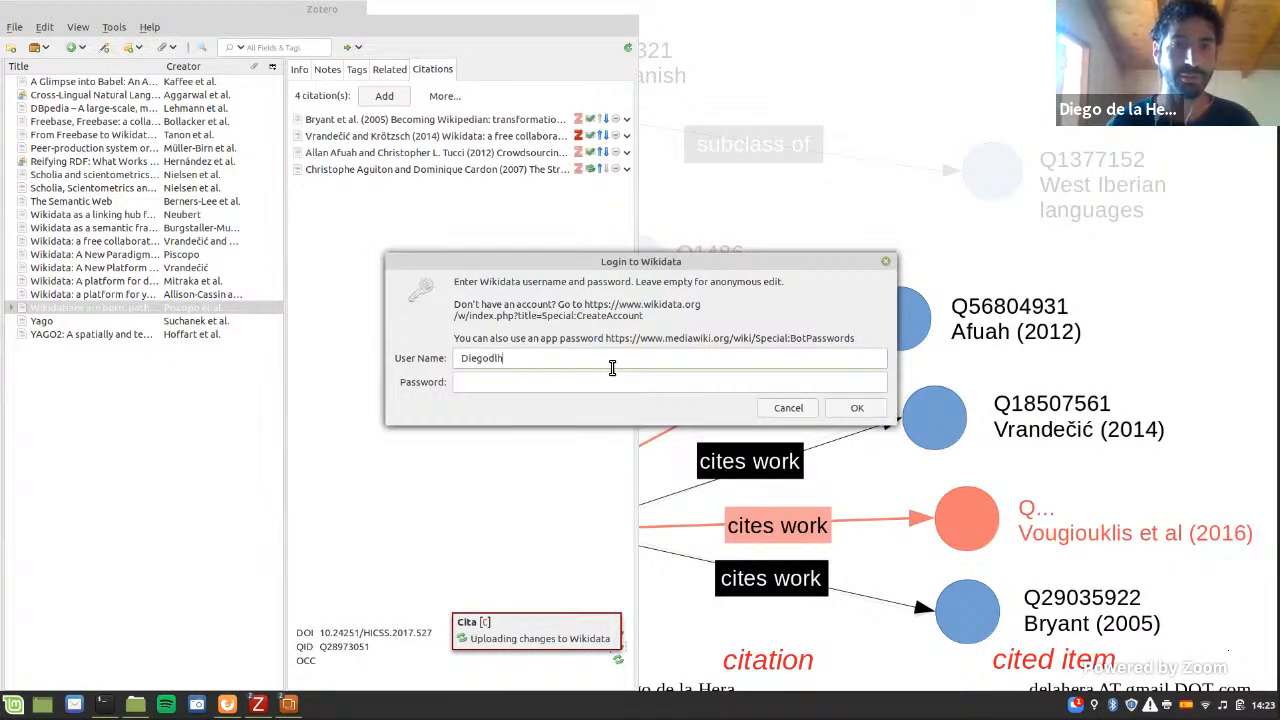
{"action": "key", "text": "Tab"}
{"action": "type", "text": "•••••"}
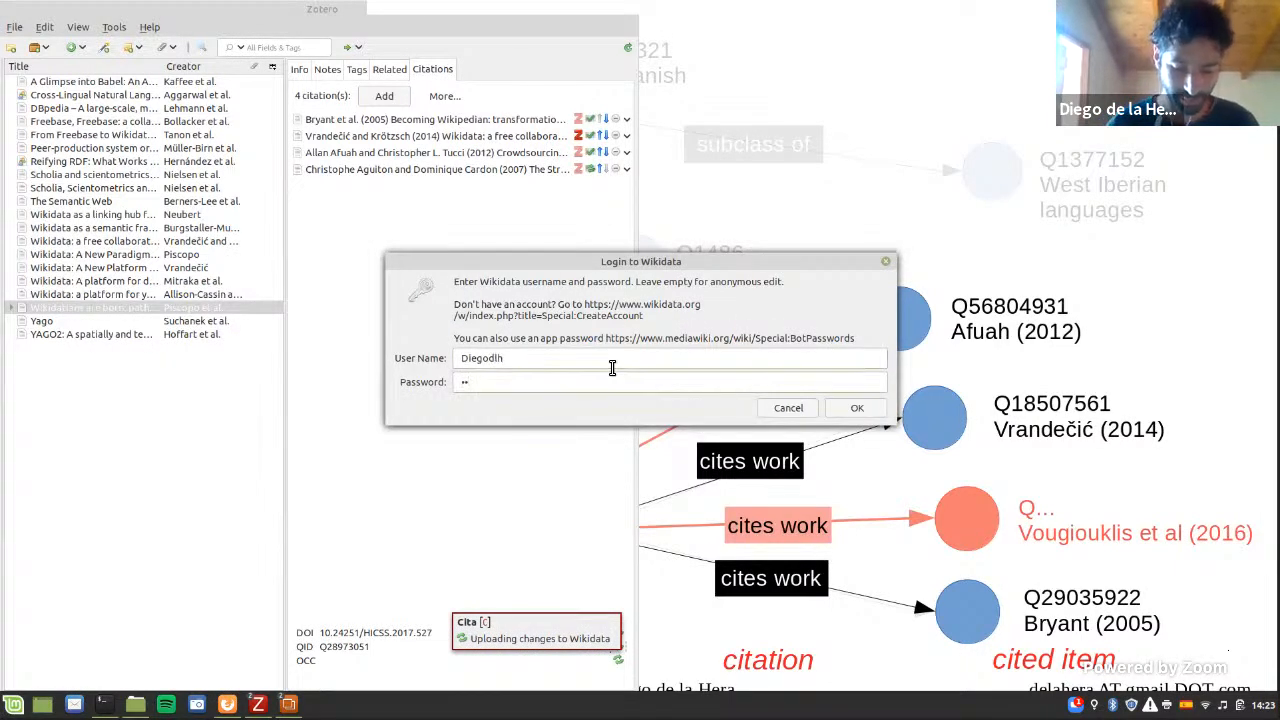
{"action": "type", "text": "•••"}
{"action": "key", "text": "Return"}
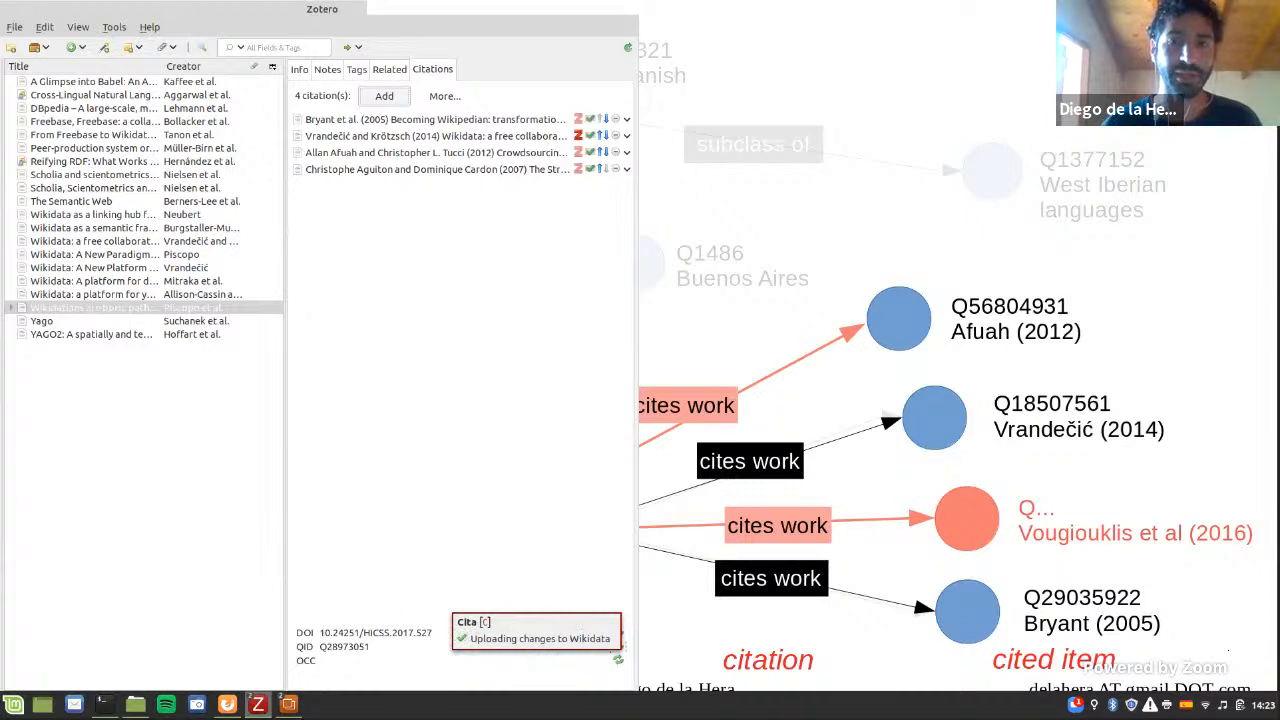
Step: Look at the completed "cites work" links on the LibreOffice slide, and return to Zotero
{"action": "key", "text": "alt+Tab"}
{"action": "key", "text": "Right"}
{"action": "key", "text": "Left"}
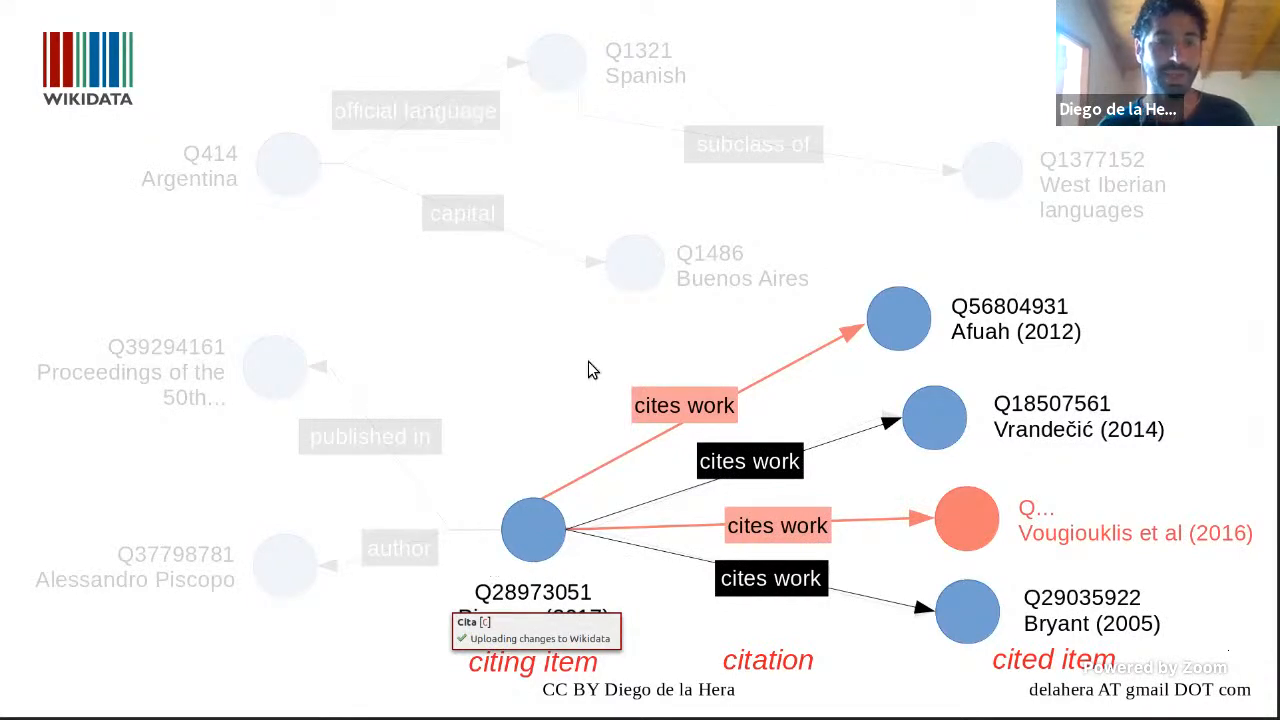
{"action": "key", "text": "alt+Tab"}
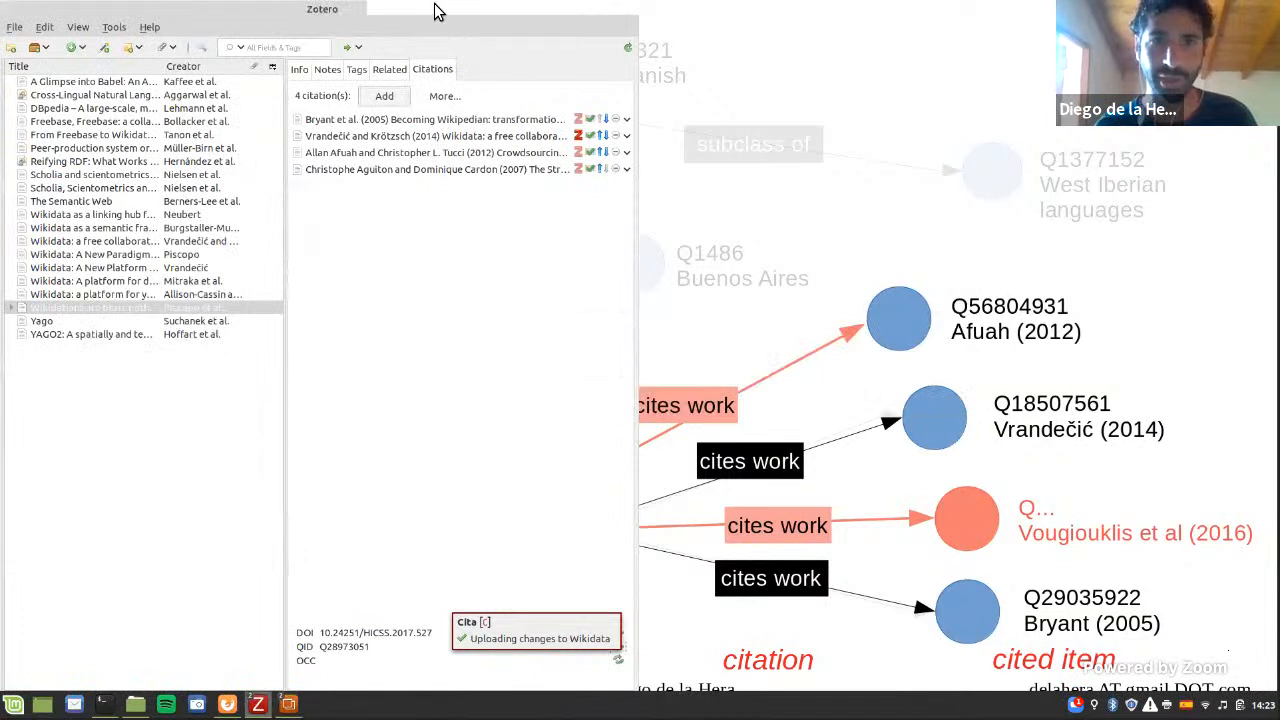
Step: Maximize the Zotero window, select all articles in the collection, and fetch their QIDs with Cita
{"action": "double_click", "coordinate": [326, 10]}
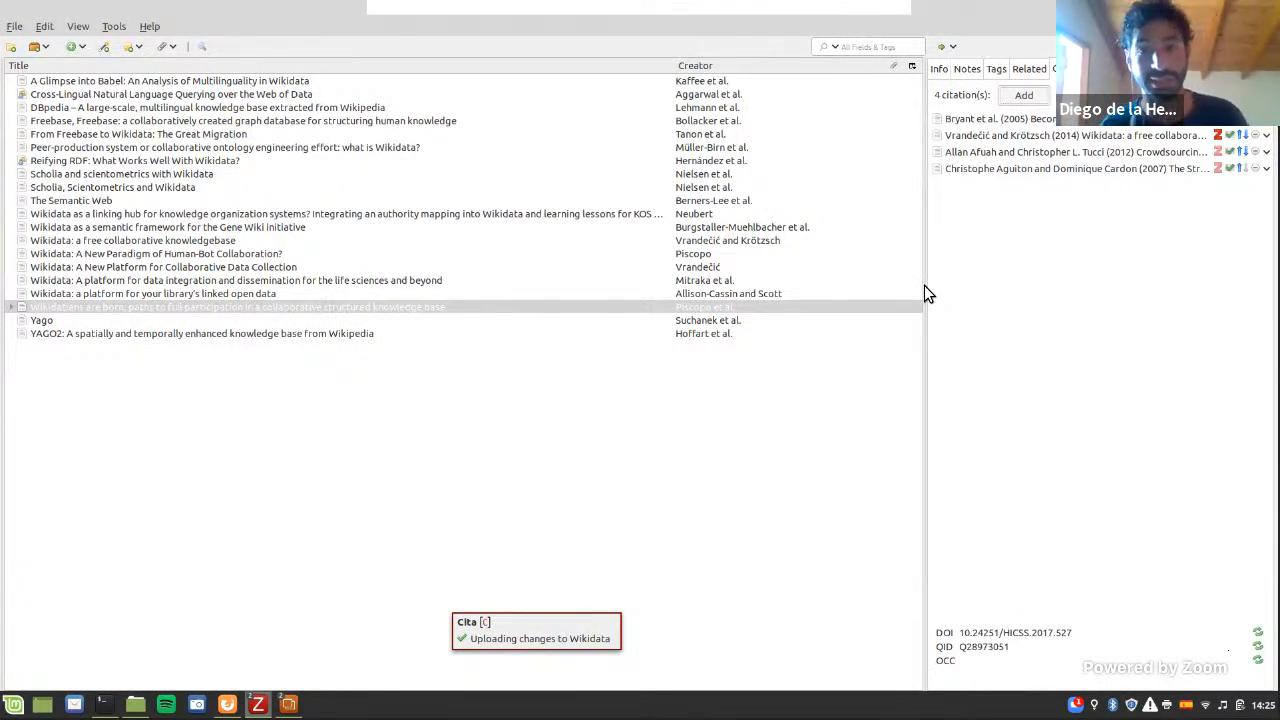
{"action": "left_click", "coordinate": [324, 240]}
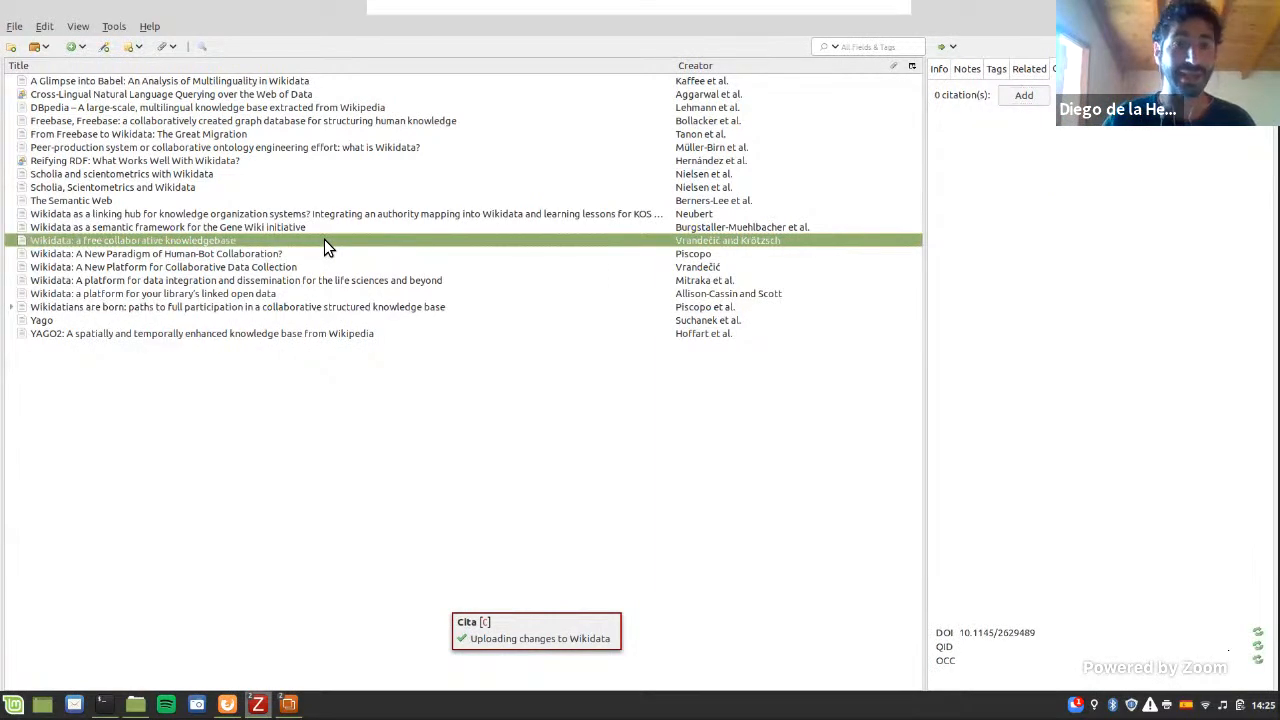
{"action": "key", "text": "ctrl+a"}
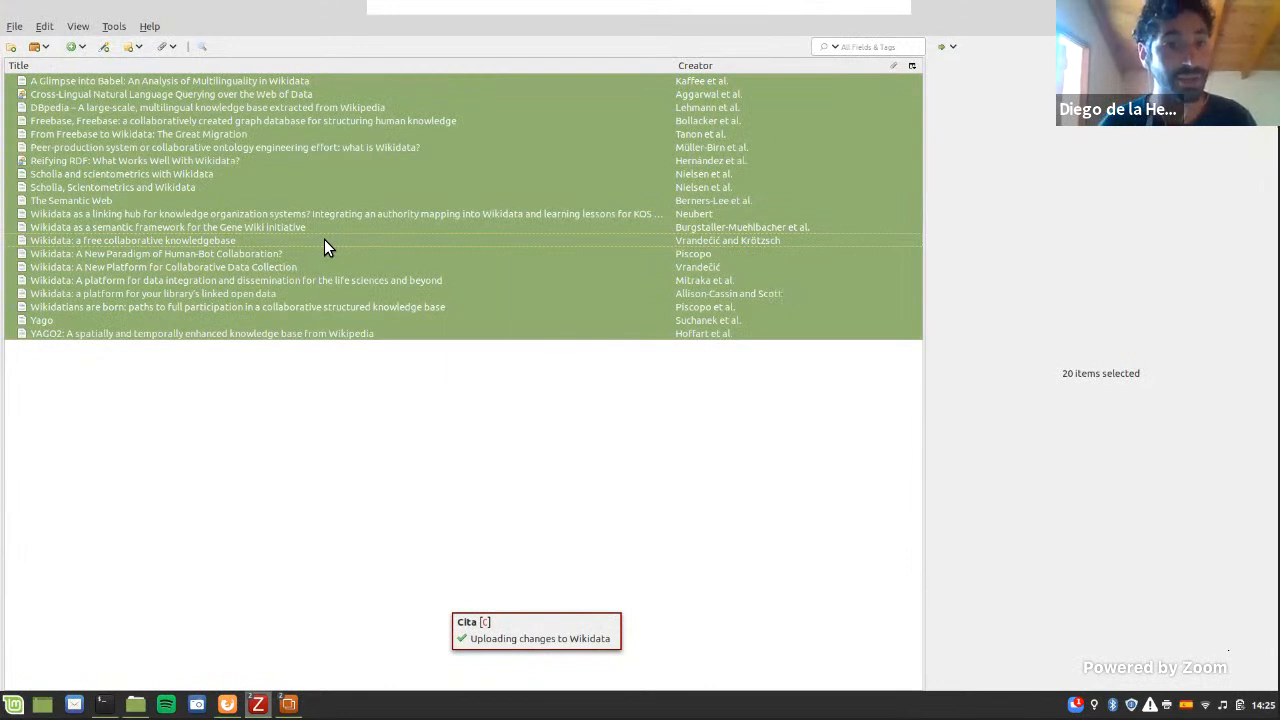
{"action": "right_click", "coordinate": [324, 247]}
{"action": "mouse_move", "coordinate": [424, 399]}
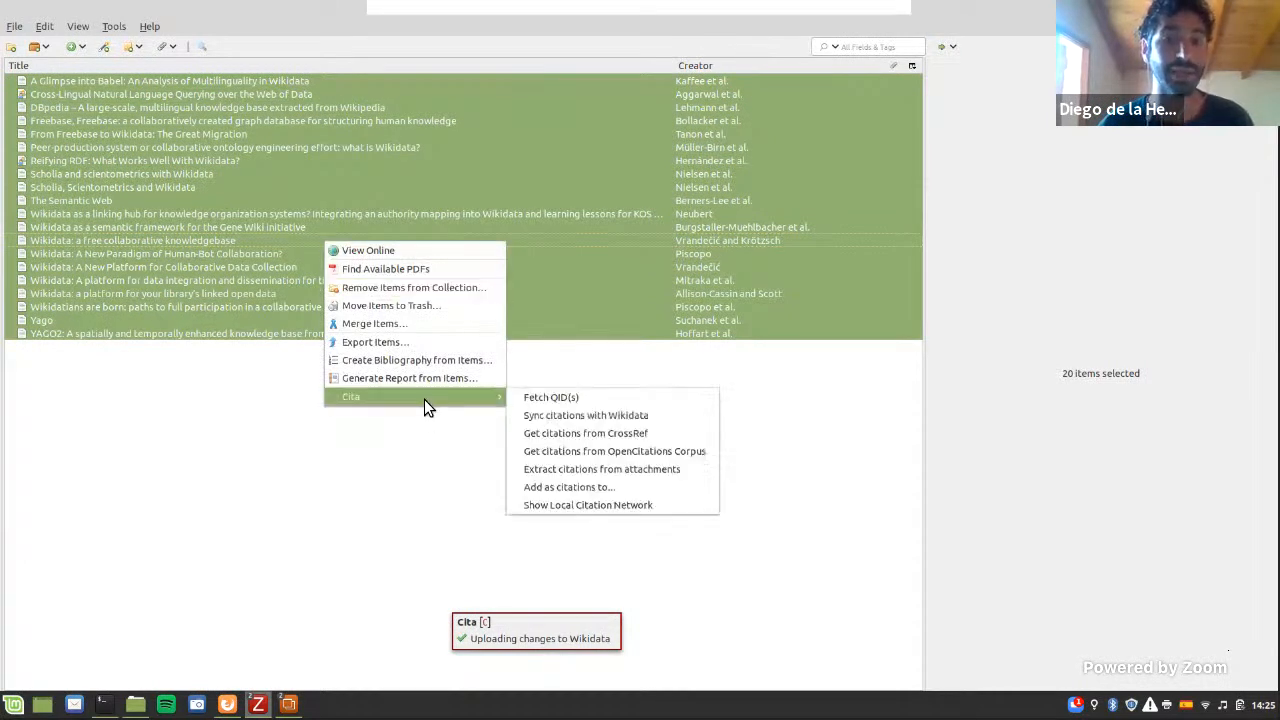
{"action": "left_click", "coordinate": [536, 399]}
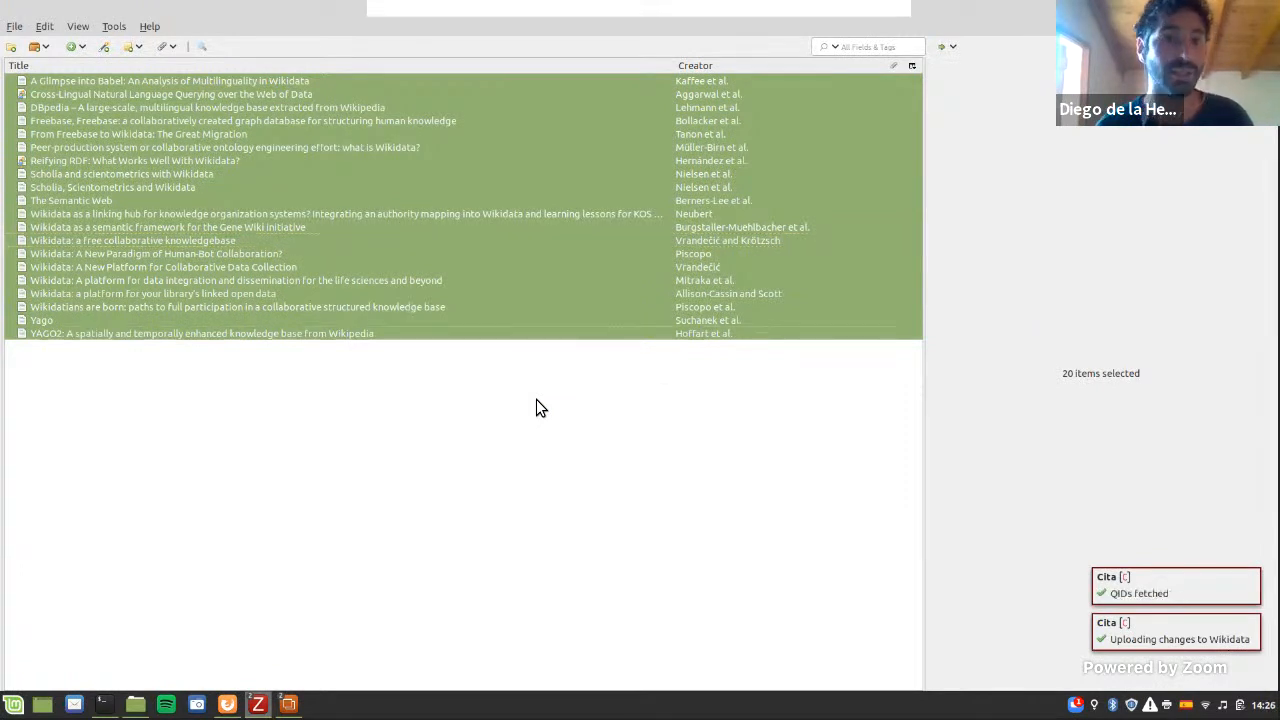
Step: Check the QID field of the first two articles and of "Wikidata: a platform for your library's linked open data"
{"action": "left_click", "coordinate": [104, 81]}
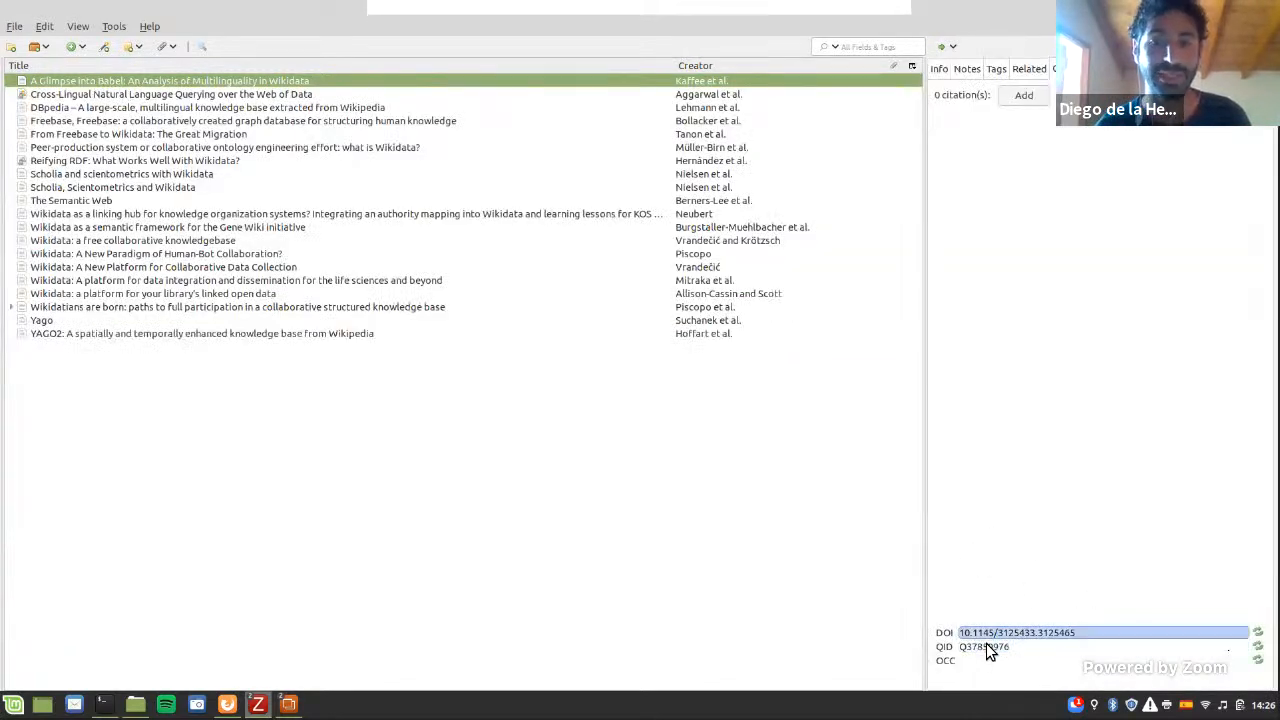
{"action": "left_click", "coordinate": [180, 96]}
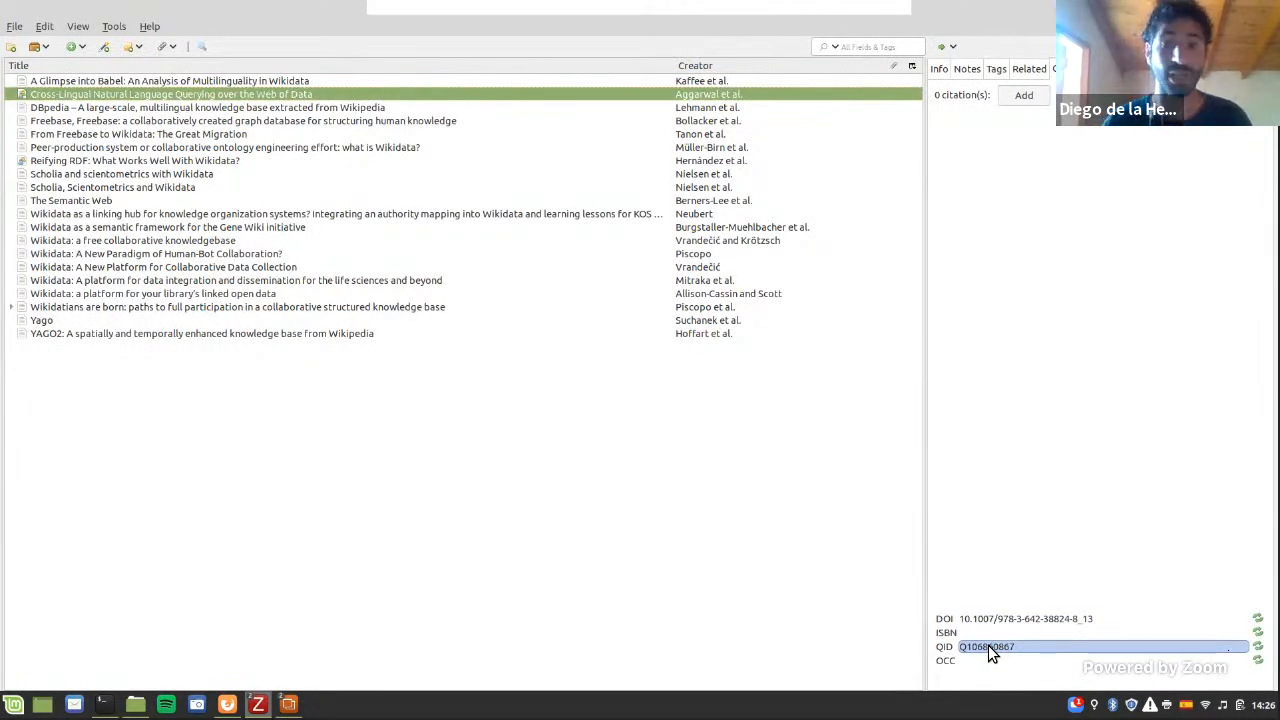
{"action": "left_click", "coordinate": [380, 291]}
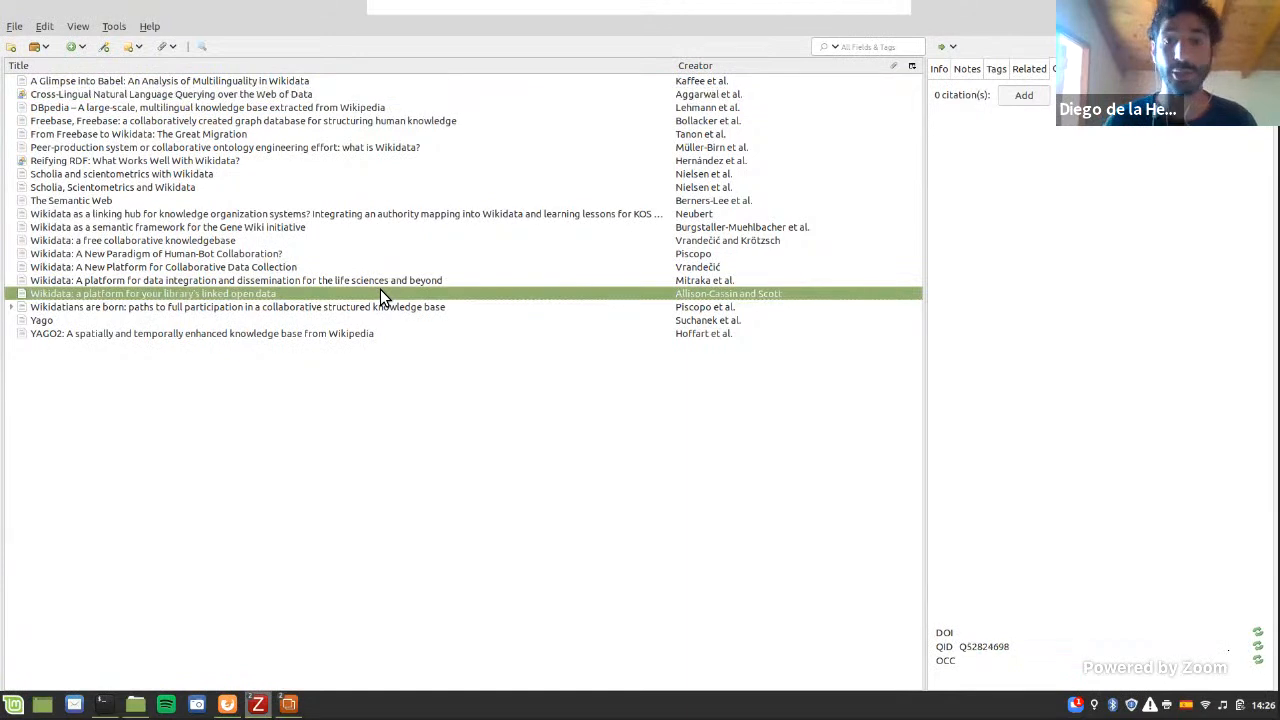
Step: Sync the citations of all articles in the collection with Wikidata, accept the local item updates, and dismiss the alert
{"action": "key", "text": "ctrl+a"}
{"action": "right_click", "coordinate": [380, 291]}
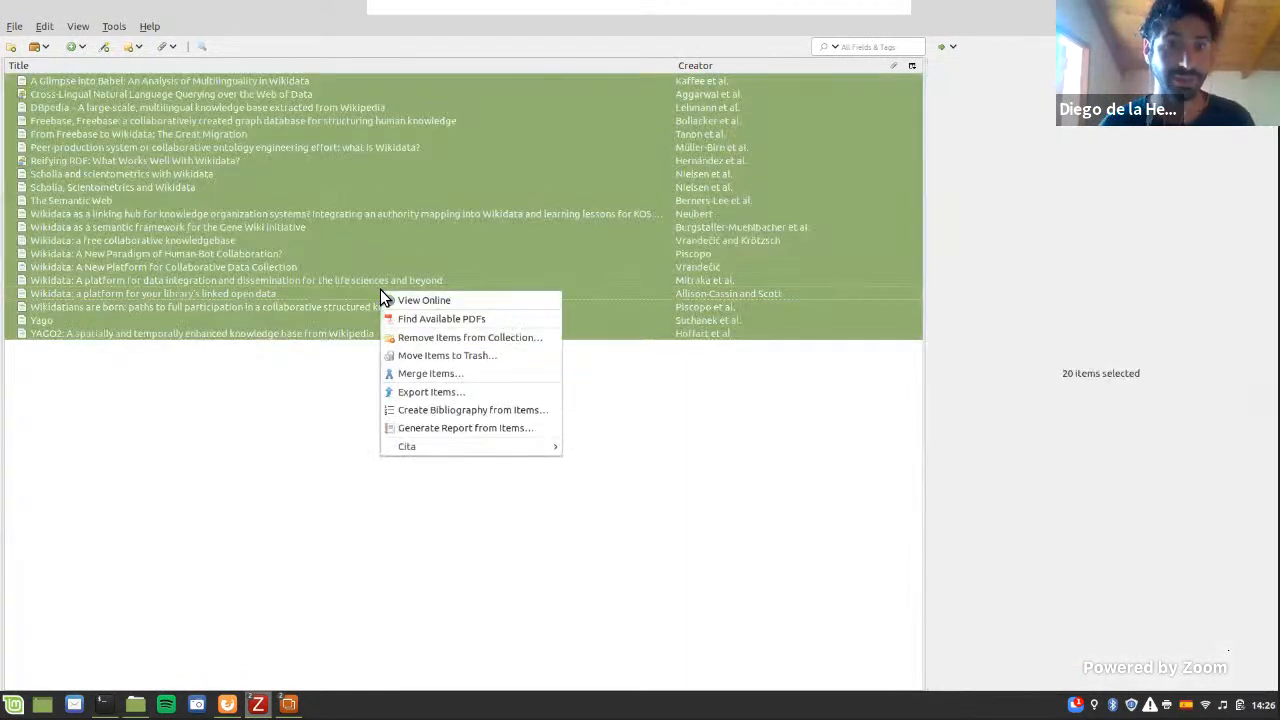
{"action": "mouse_move", "coordinate": [448, 452]}
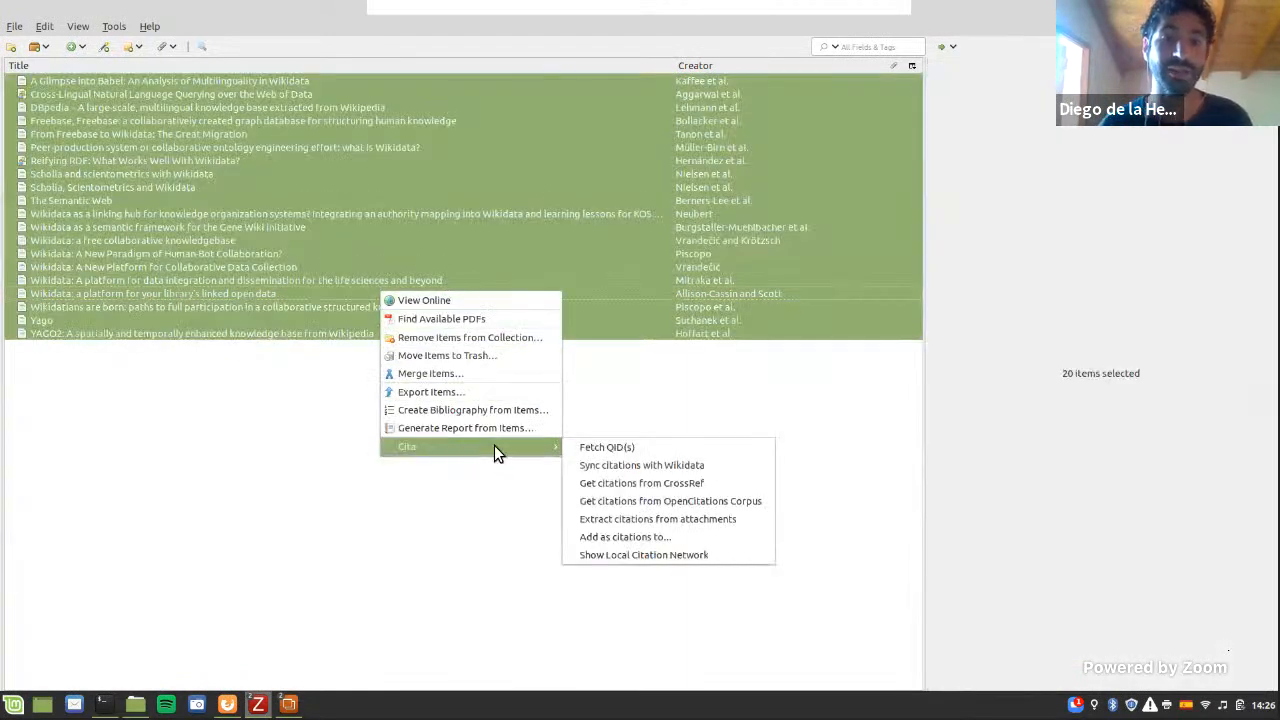
{"action": "left_click", "coordinate": [590, 466]}
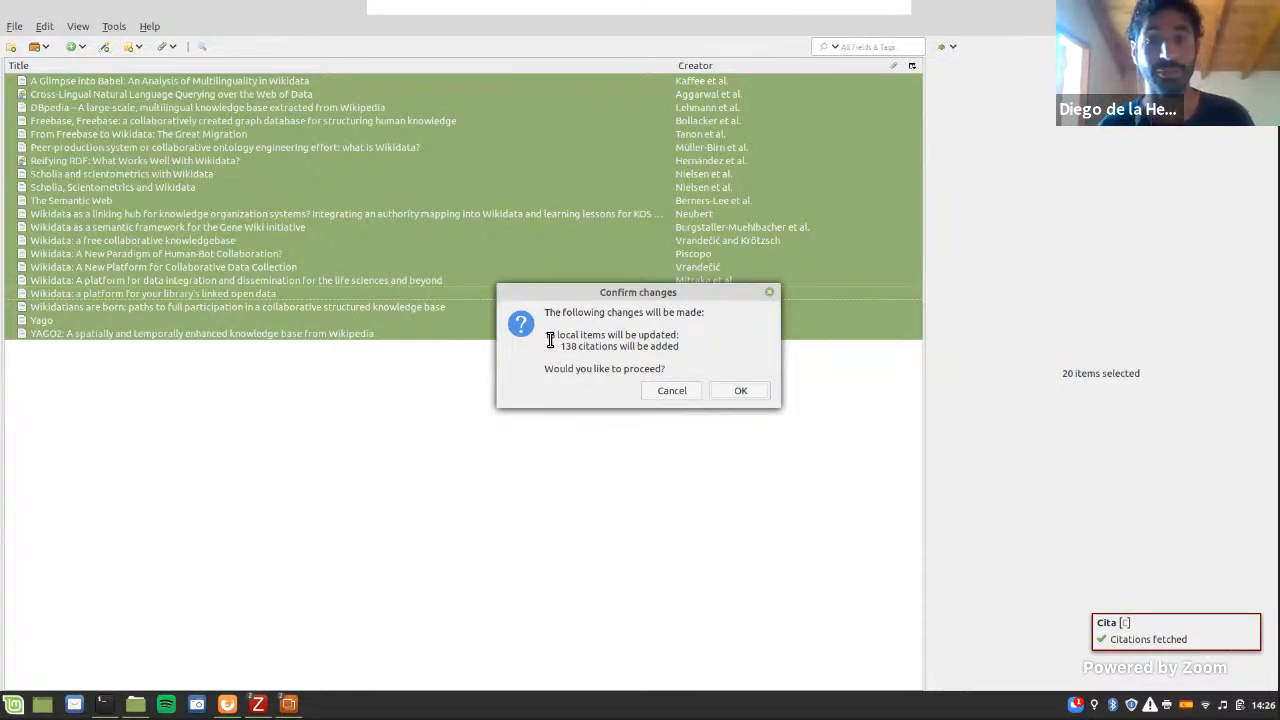
{"action": "left_click", "coordinate": [752, 391]}
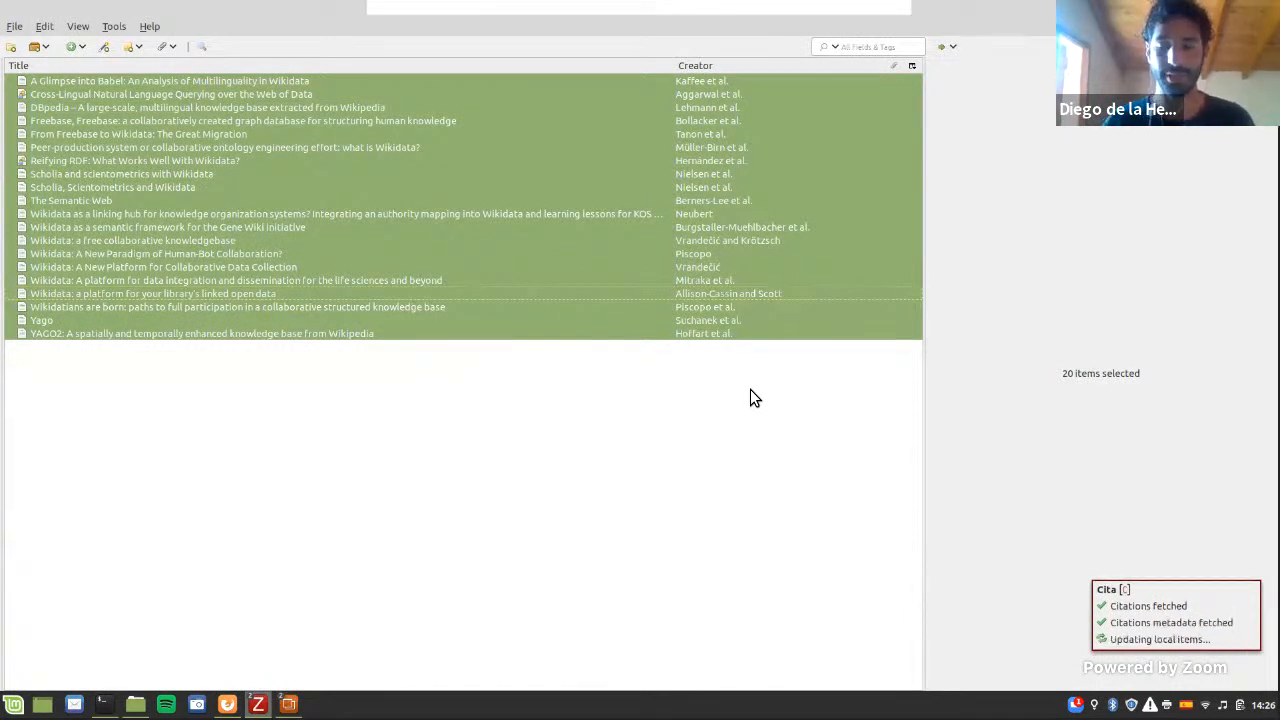
{"action": "left_click_drag", "start_coordinate": [670, 317], "coordinate": [386, 382]}
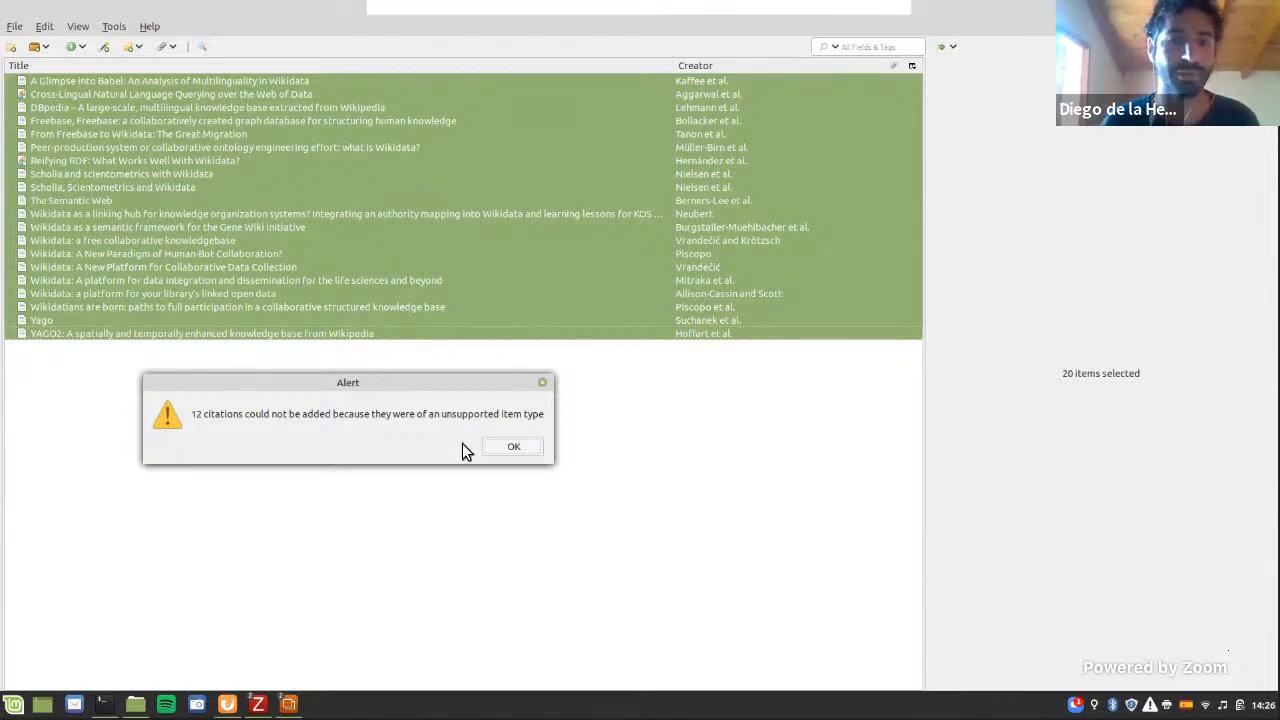
{"action": "left_click", "coordinate": [502, 449]}
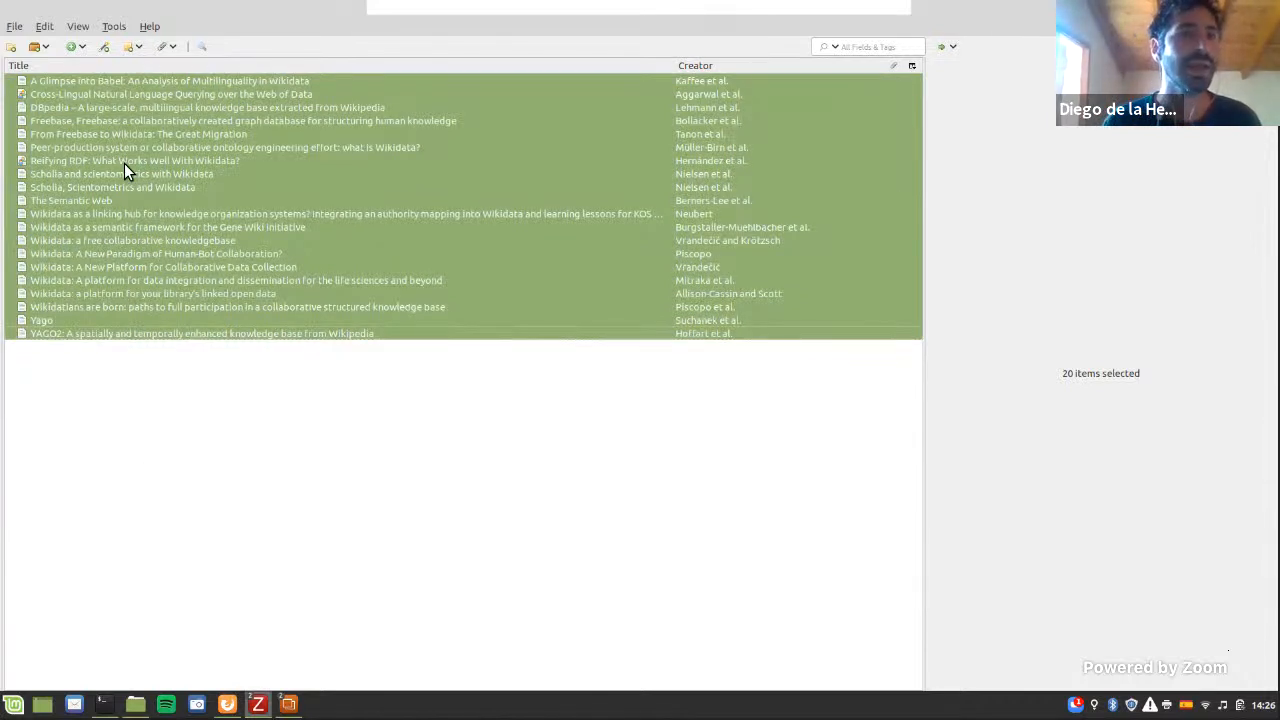
Step: Review the citations of the first four articles in the collection, from "A Glimpse into Babel" to "Freebase"
{"action": "left_click", "coordinate": [120, 86]}
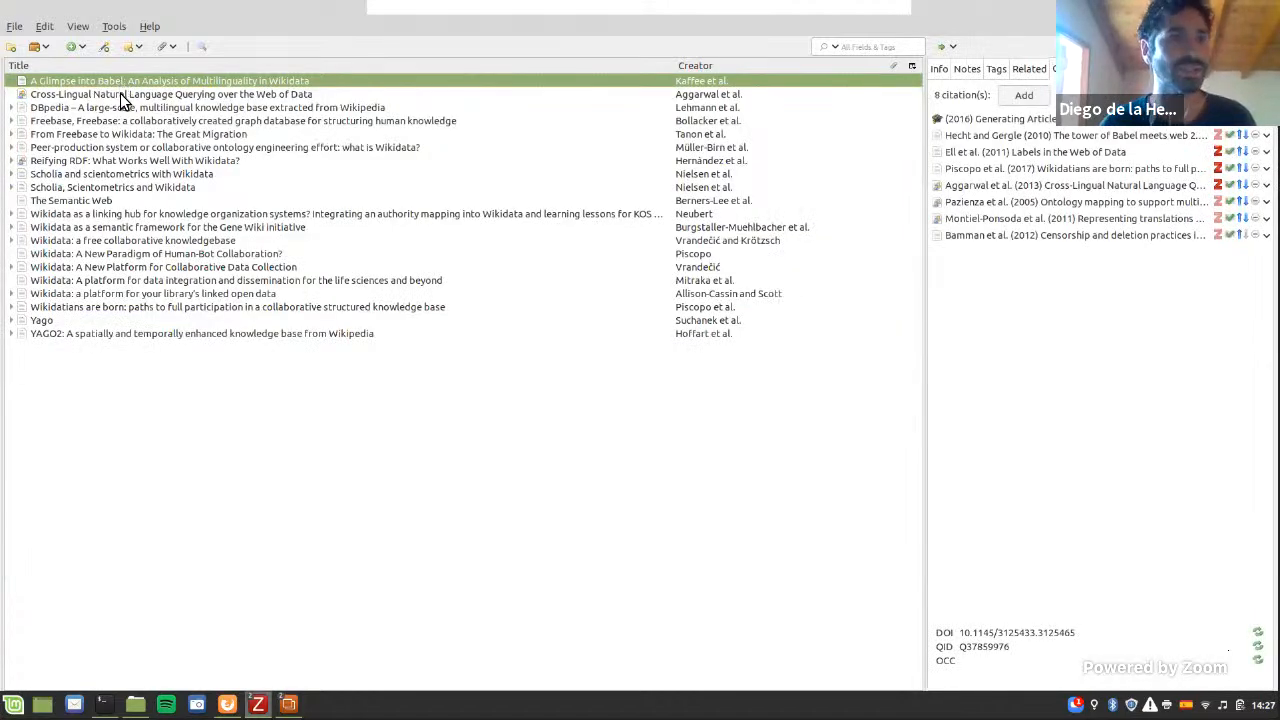
{"action": "left_click", "coordinate": [120, 93]}
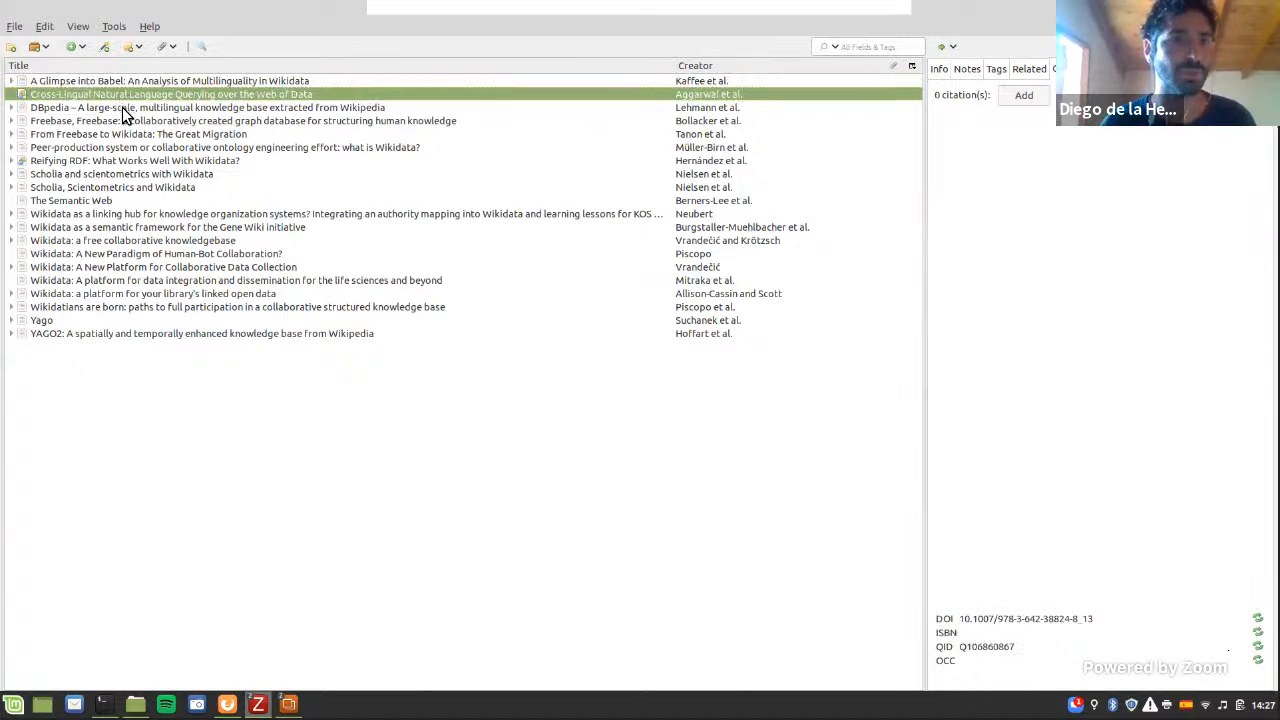
{"action": "left_click", "coordinate": [122, 107]}
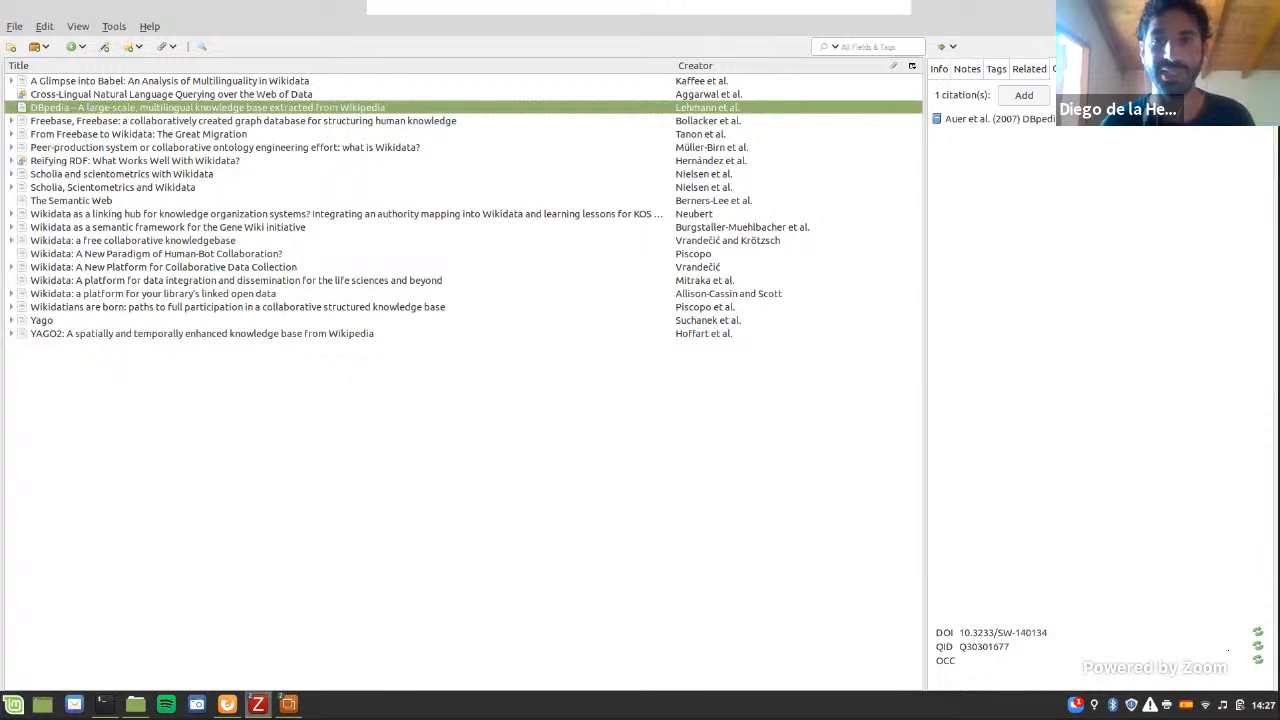
{"action": "left_click", "coordinate": [252, 121]}
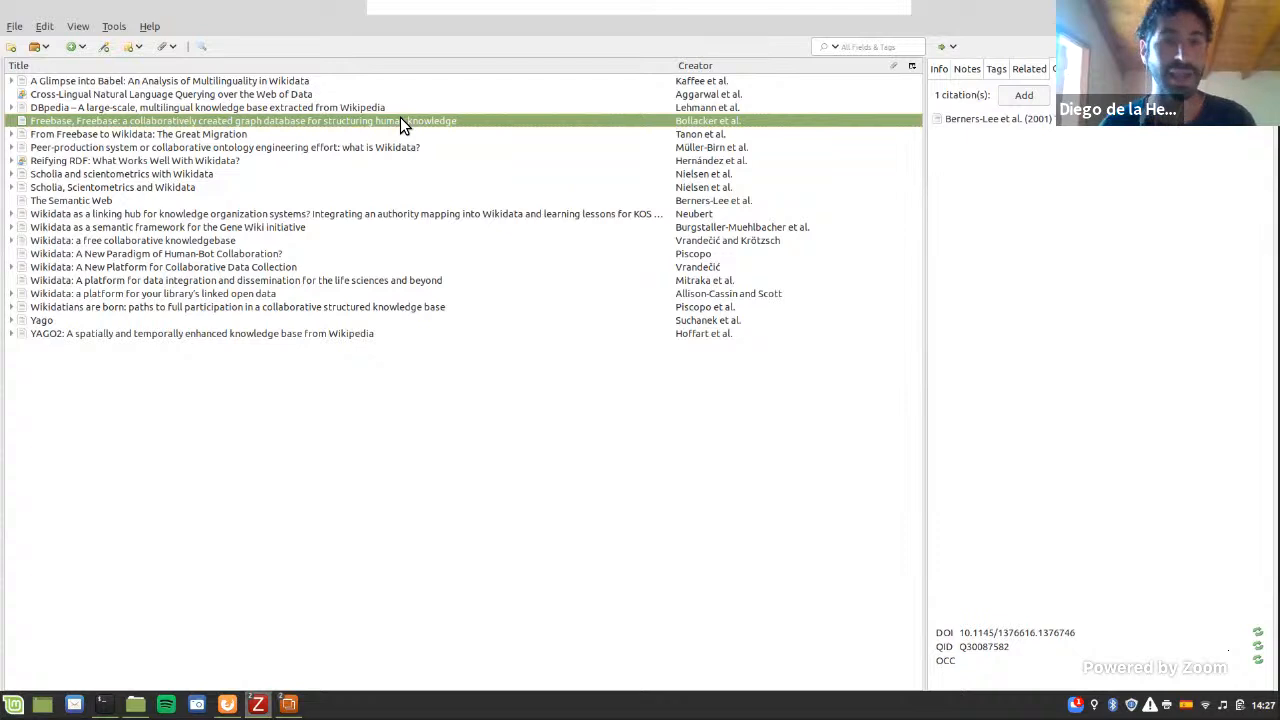
Step: Show Cita's local citation network for all articles in the collection
{"action": "key", "text": "ctrl+a"}
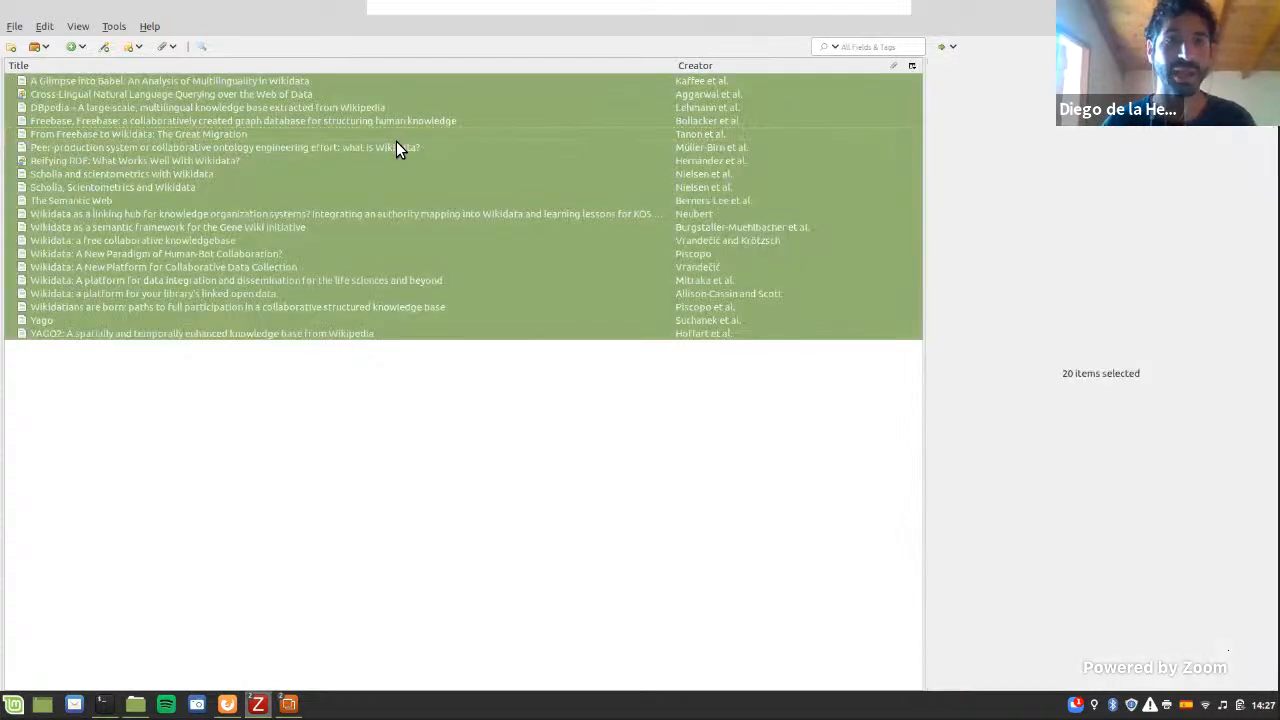
{"action": "right_click", "coordinate": [396, 147]}
{"action": "mouse_move", "coordinate": [437, 301]}
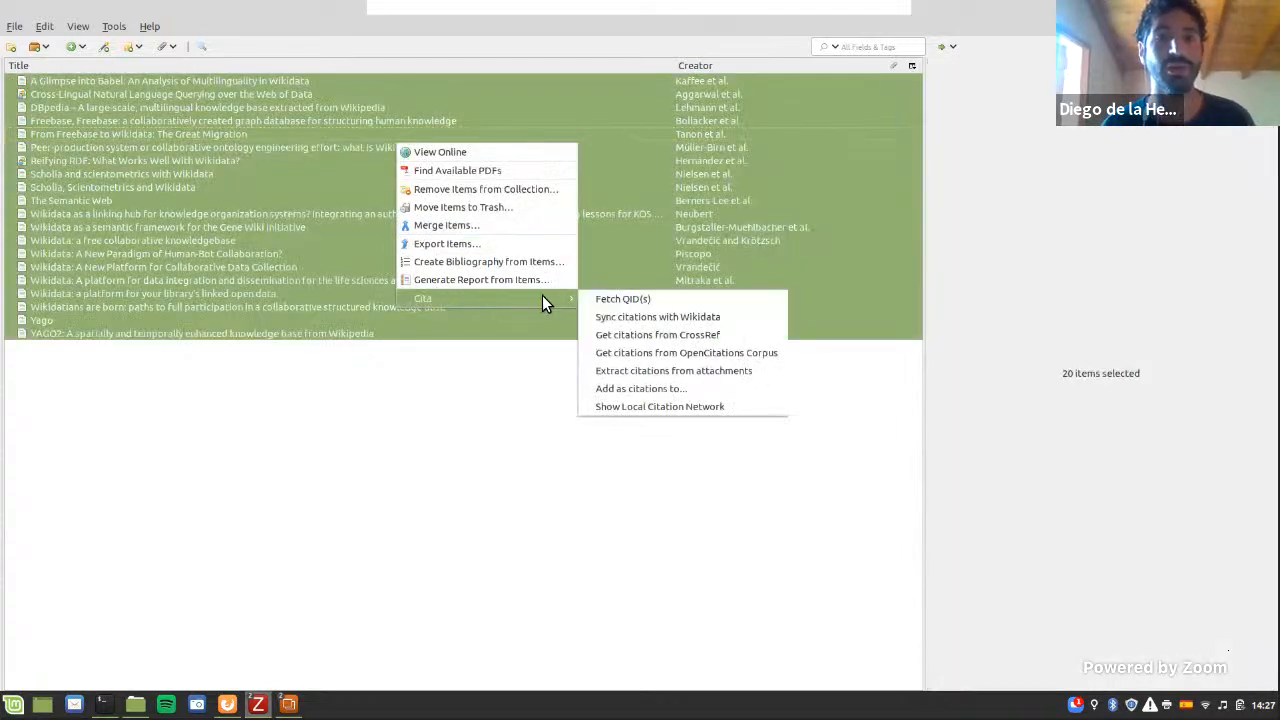
{"action": "left_click", "coordinate": [618, 408]}
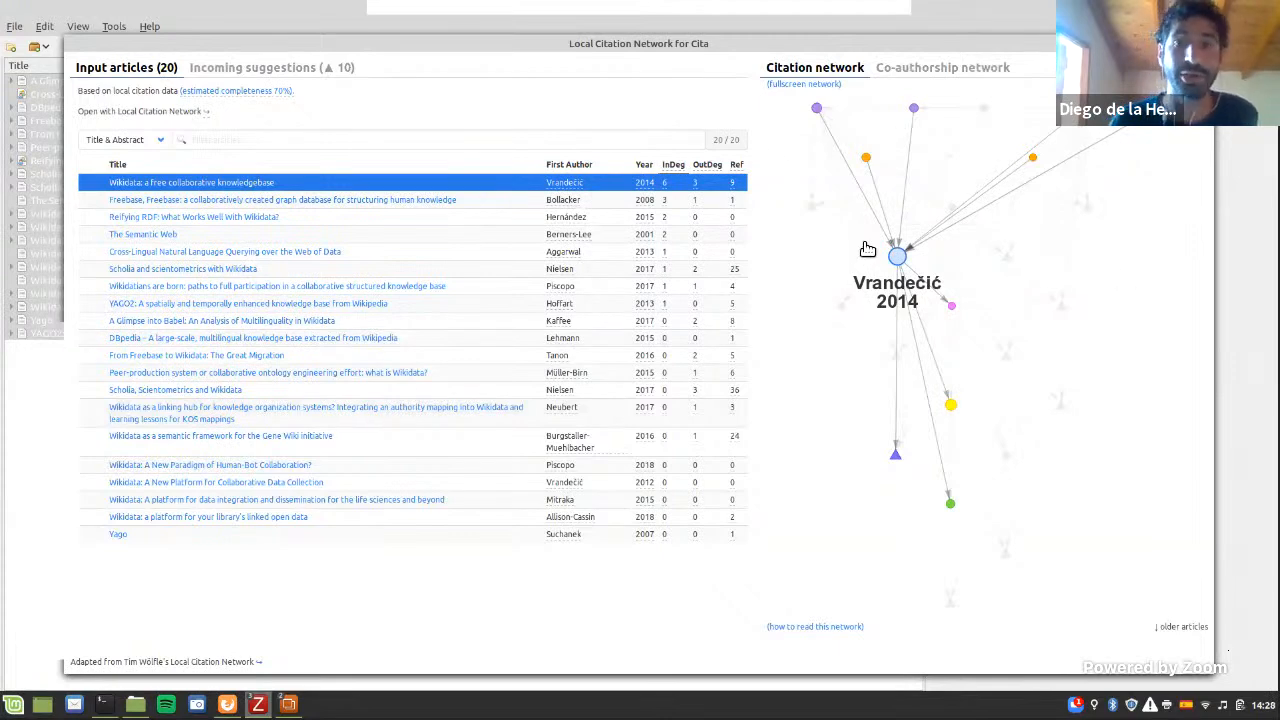
{"action": "mouse_move", "coordinate": [902, 265]}
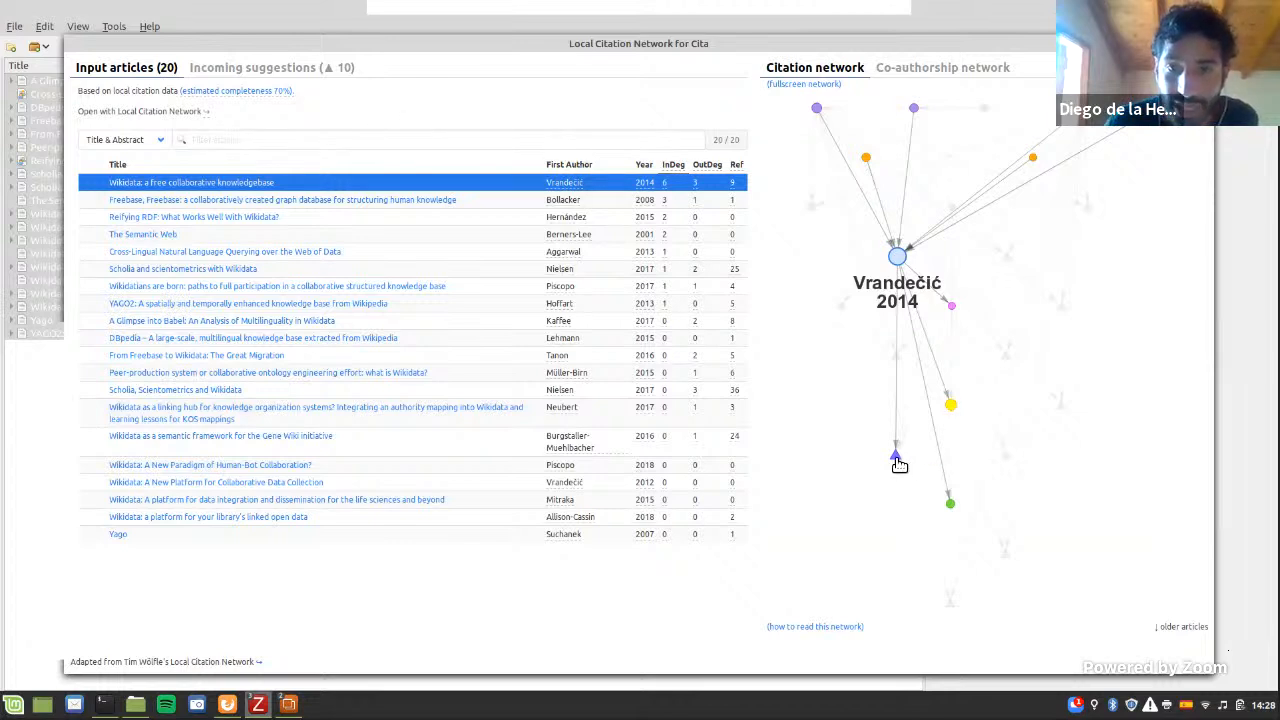
Step: Show the network's incoming suggestions, and open the Wikidata page of "Semantic Wikipedia" in a maximized browser window
{"action": "left_click", "coordinate": [281, 74]}
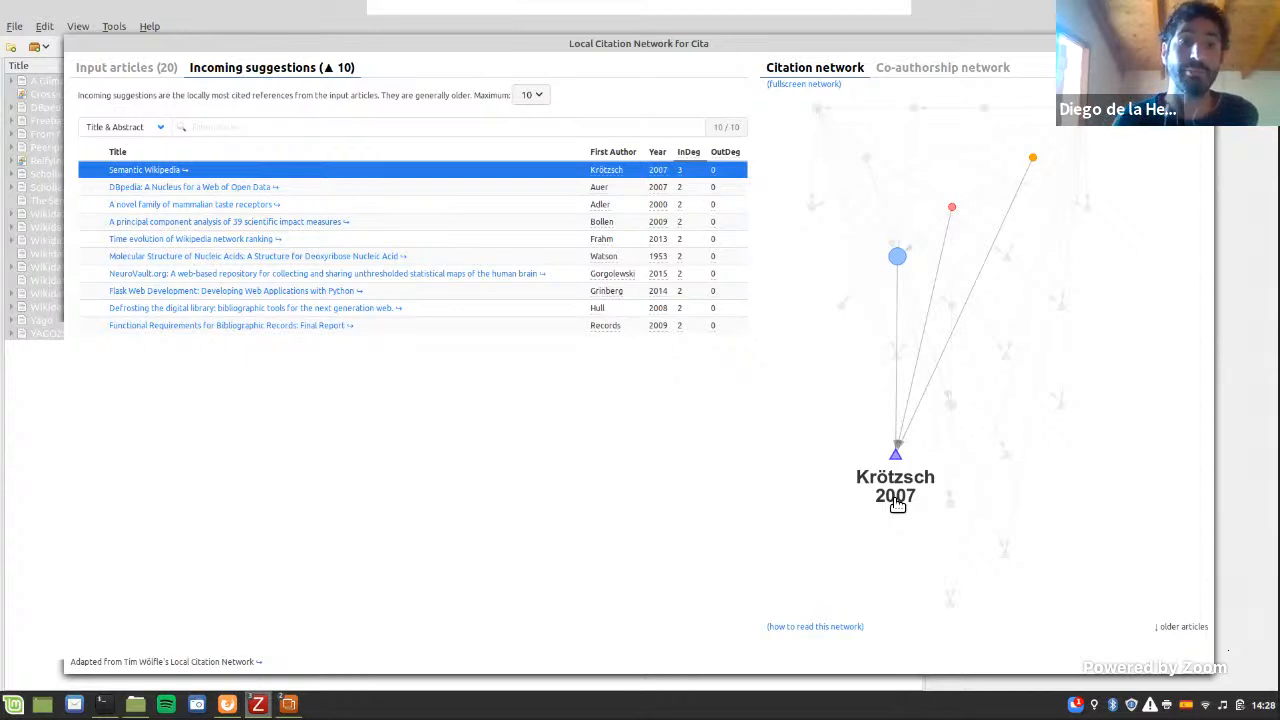
{"action": "left_click", "coordinate": [155, 175]}
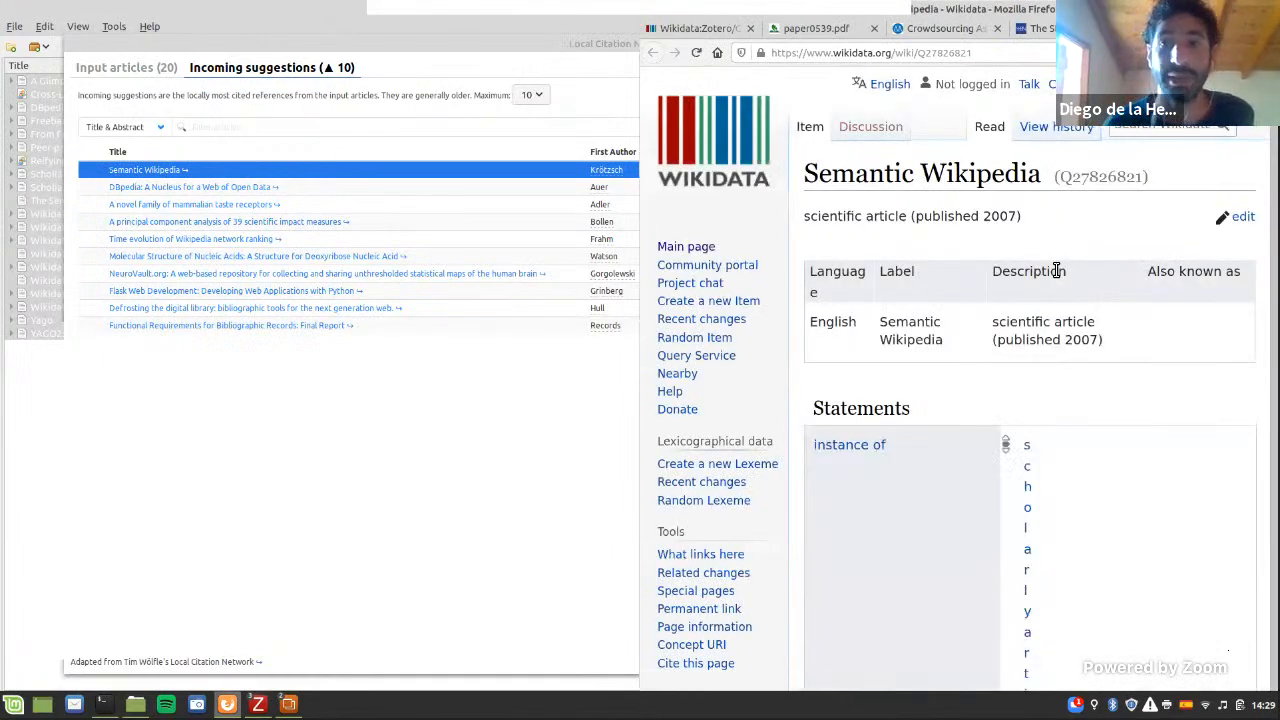
{"action": "left_click", "coordinate": [1248, 9]}
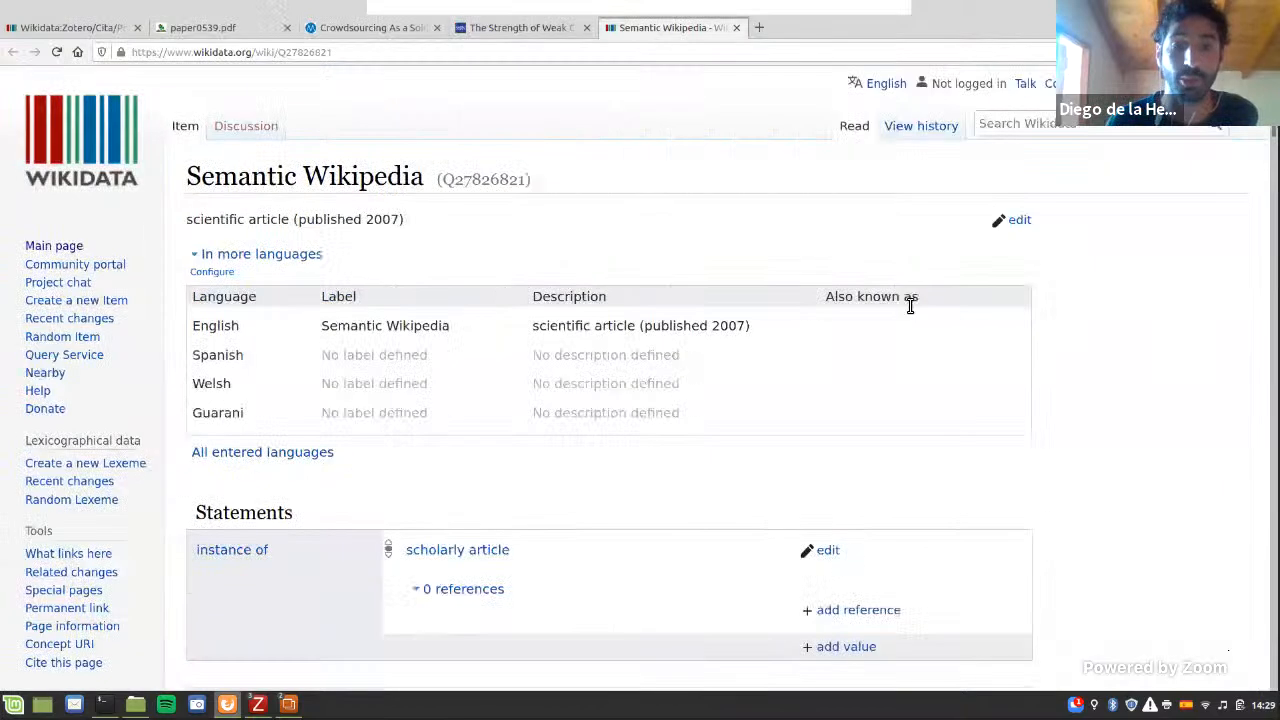
Step: Save "Semantic Wikipedia" from its Wikidata page to Zotero, then return to Zotero and close the citation network
{"action": "scroll", "coordinate": [908, 301], "scroll_direction": "down", "scroll_amount": 5}
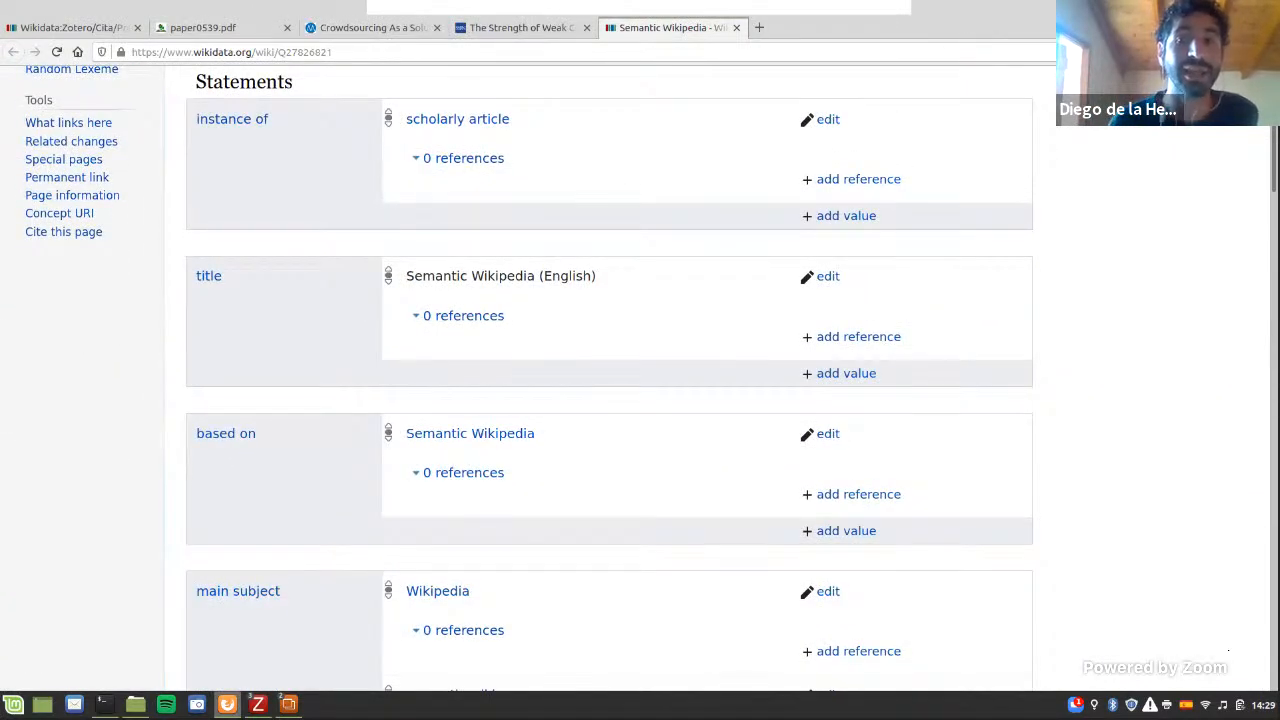
{"action": "left_click", "coordinate": [1222, 52]}
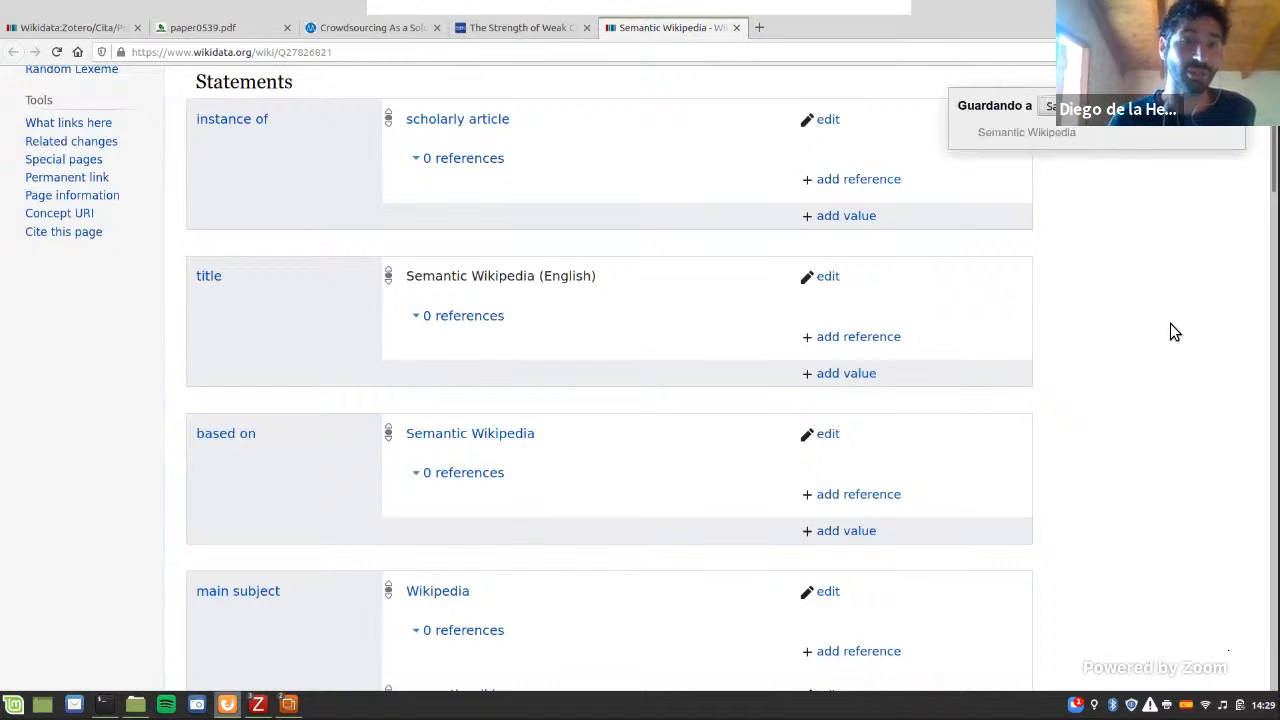
{"action": "key", "text": "alt+Tab"}
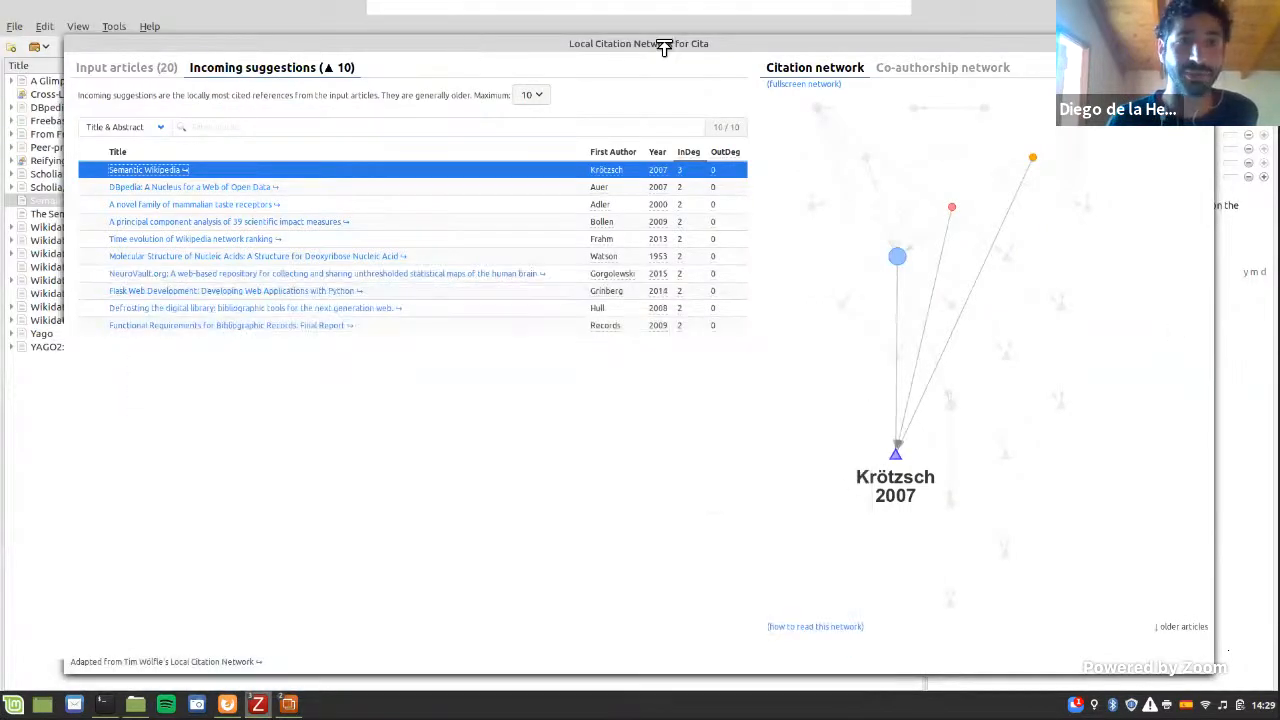
{"action": "key", "text": "Escape"}
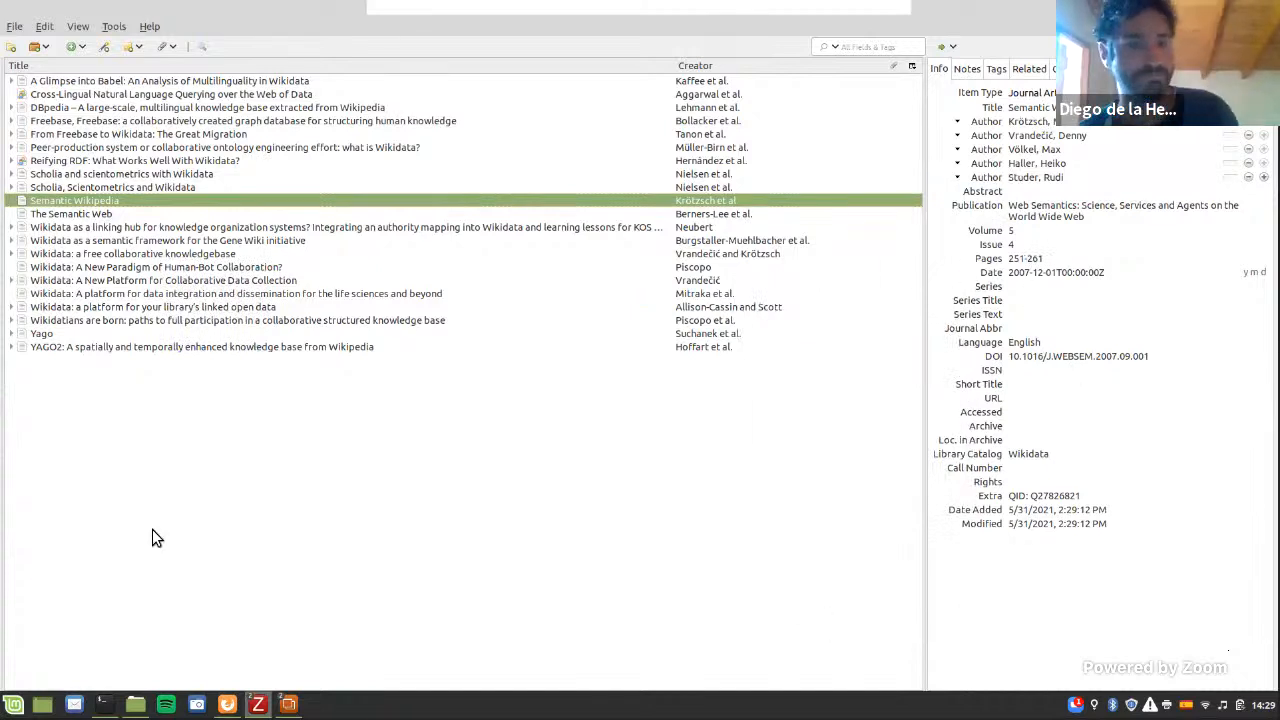
Step: Switch to the running LibreOffice slide show and advance to the "Exercise" slide
{"action": "left_click", "coordinate": [285, 705]}
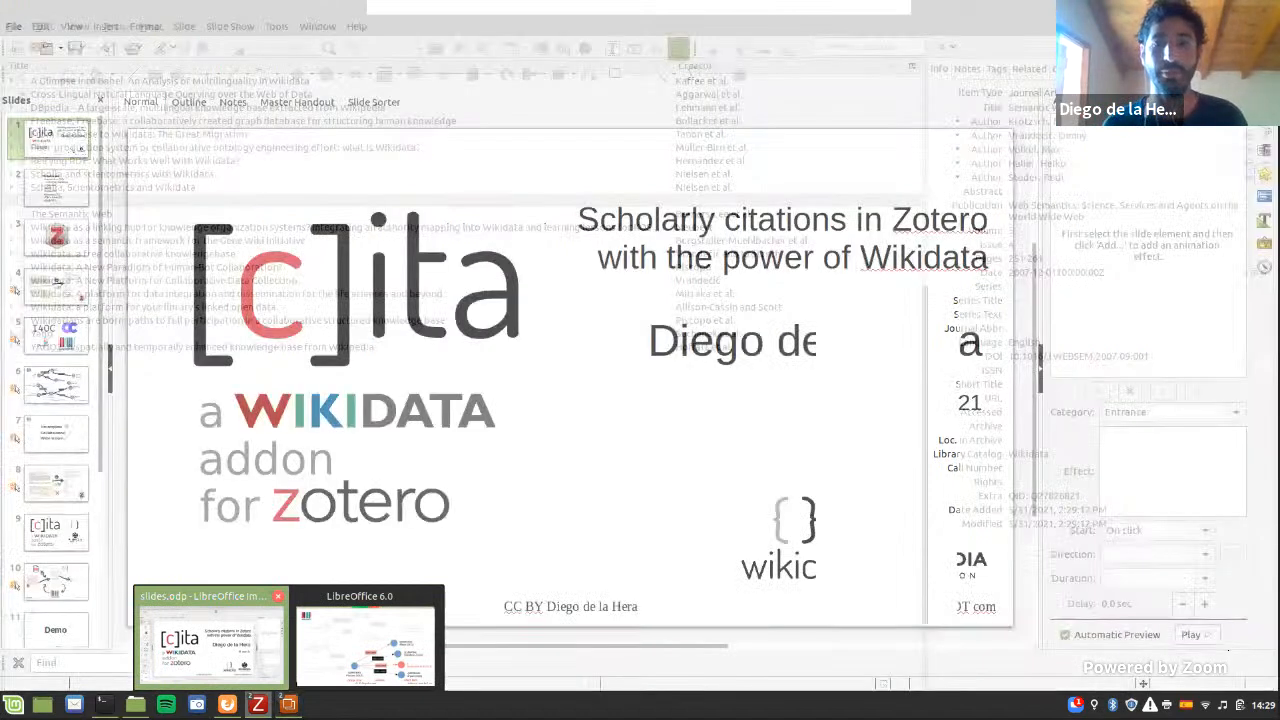
{"action": "left_click", "coordinate": [365, 642]}
{"action": "key", "text": "Right"}
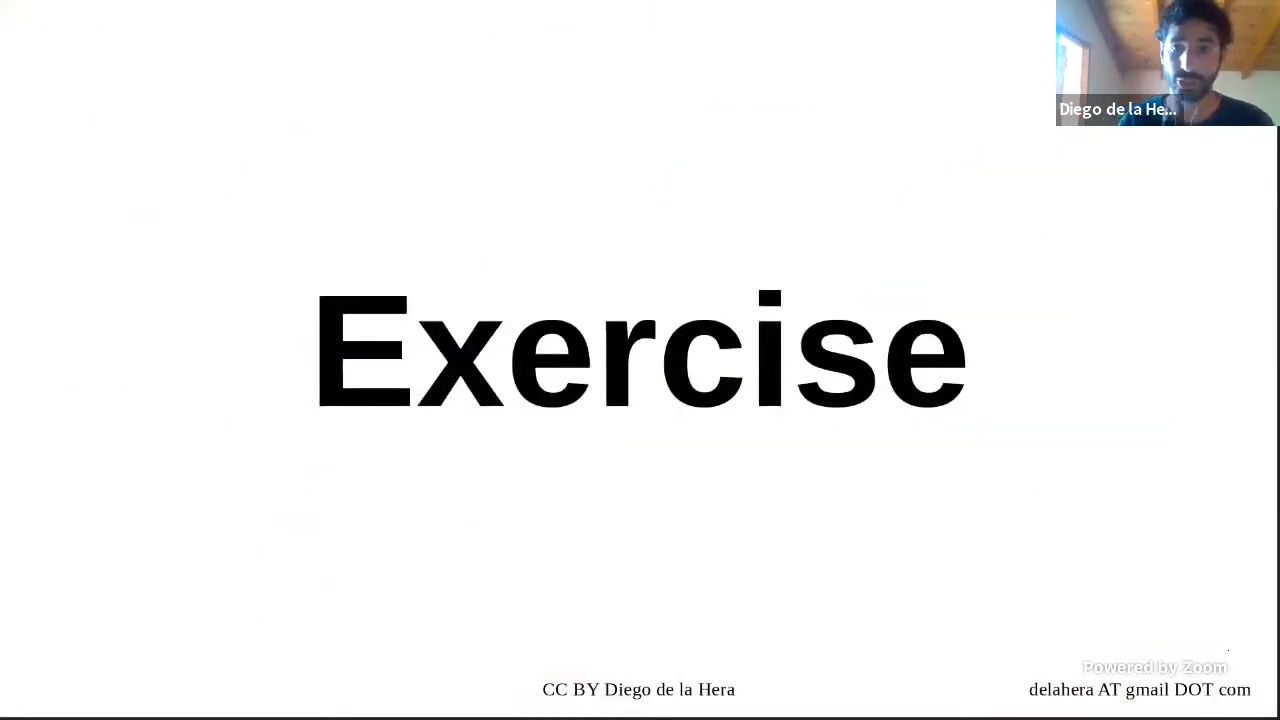
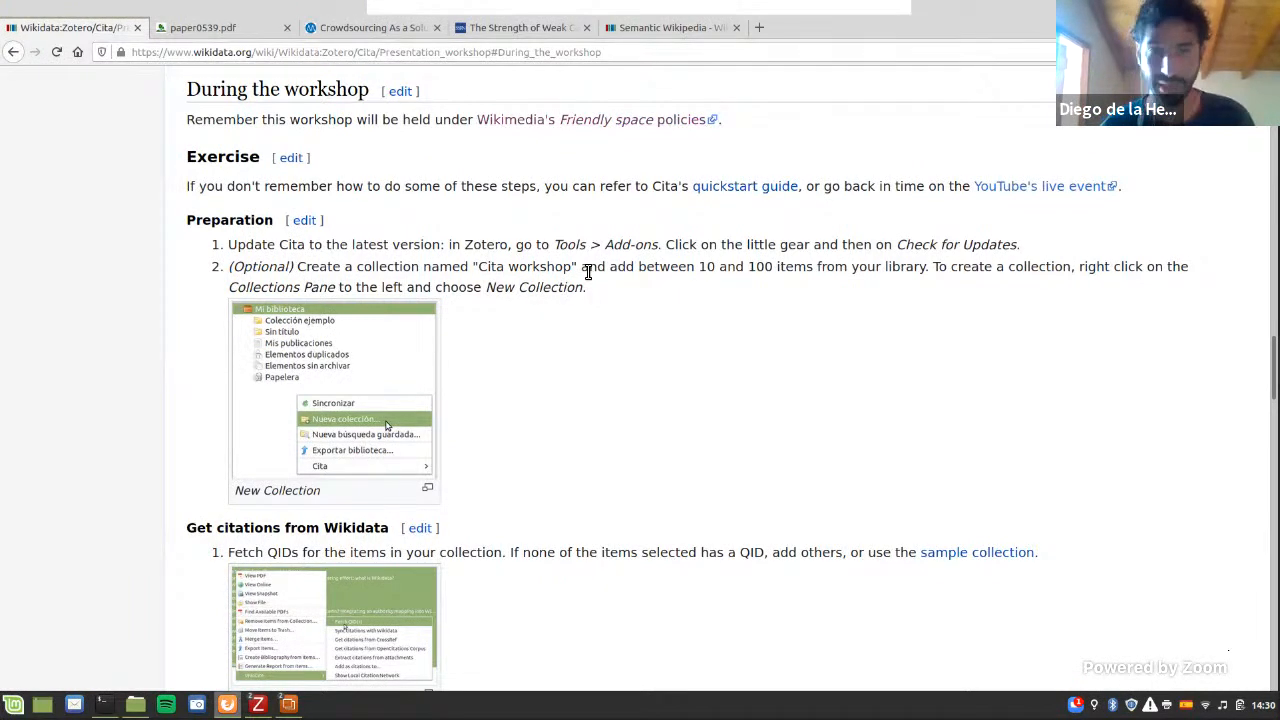
Step: Open the parent Cita page on Wikidata from the workshop page and find its "Presentation workshop" section
{"action": "scroll", "coordinate": [586, 269], "scroll_direction": "up", "scroll_amount": 15}
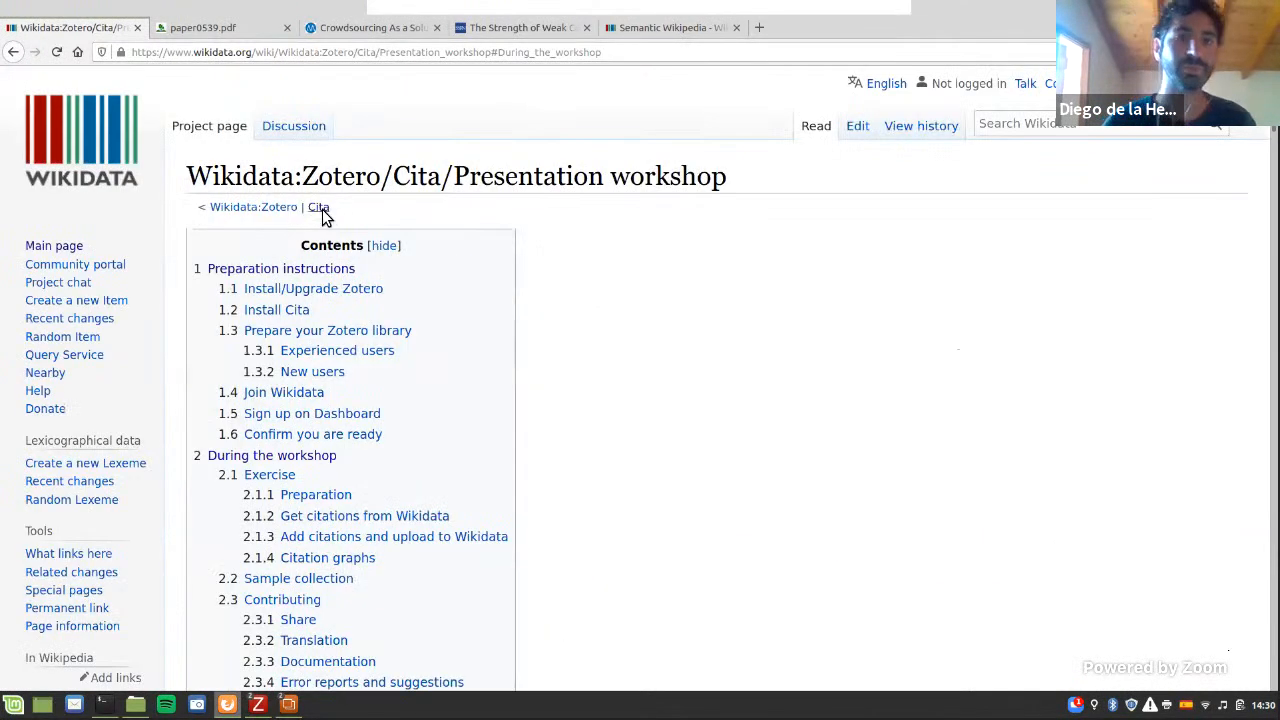
{"action": "left_click", "coordinate": [318, 207]}
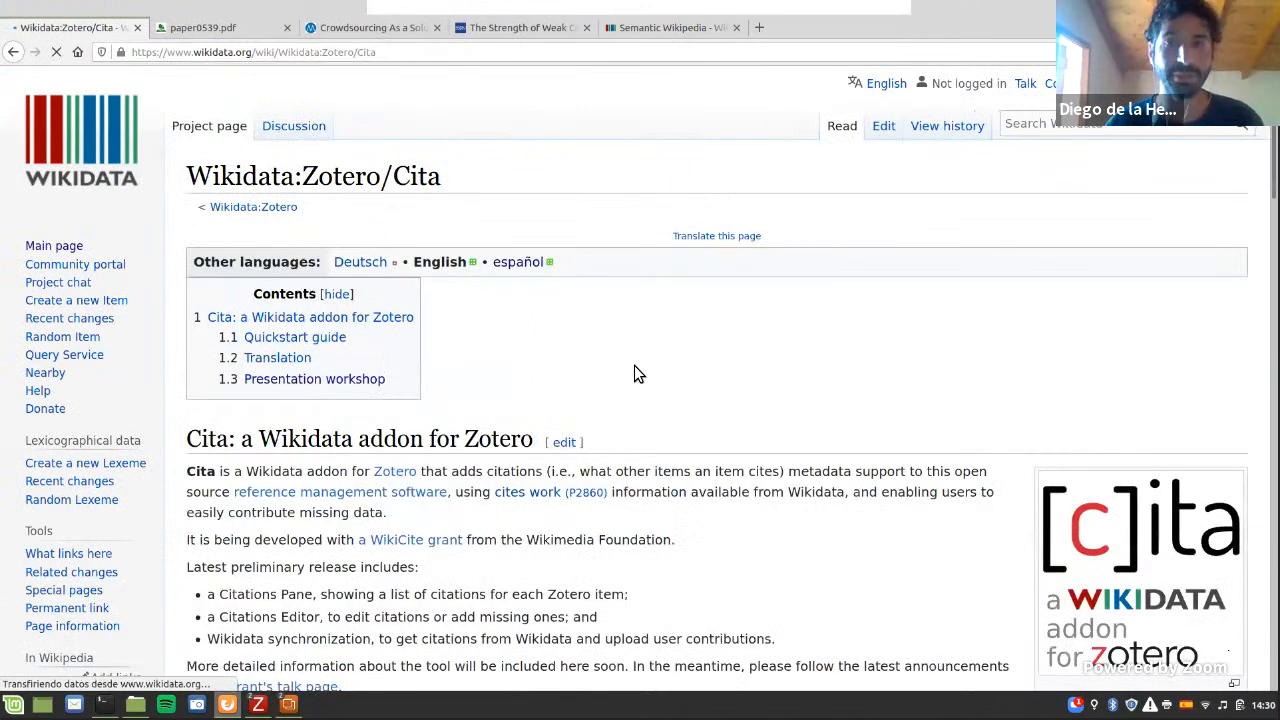
{"action": "scroll", "coordinate": [634, 366], "scroll_direction": "down", "scroll_amount": 2}
{"action": "scroll", "coordinate": [634, 373], "scroll_direction": "down", "scroll_amount": 14}
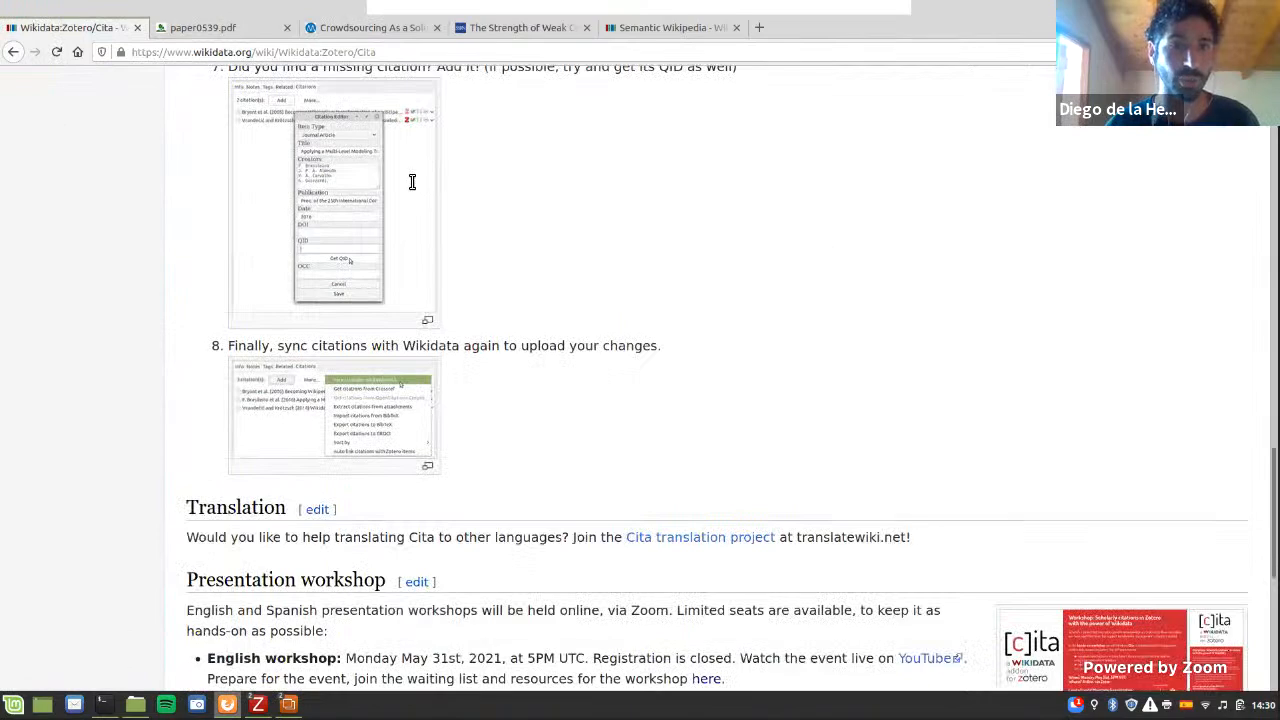
{"action": "scroll", "coordinate": [411, 183], "scroll_direction": "down", "scroll_amount": 3}
{"action": "scroll", "coordinate": [411, 183], "scroll_direction": "down", "scroll_amount": 2}
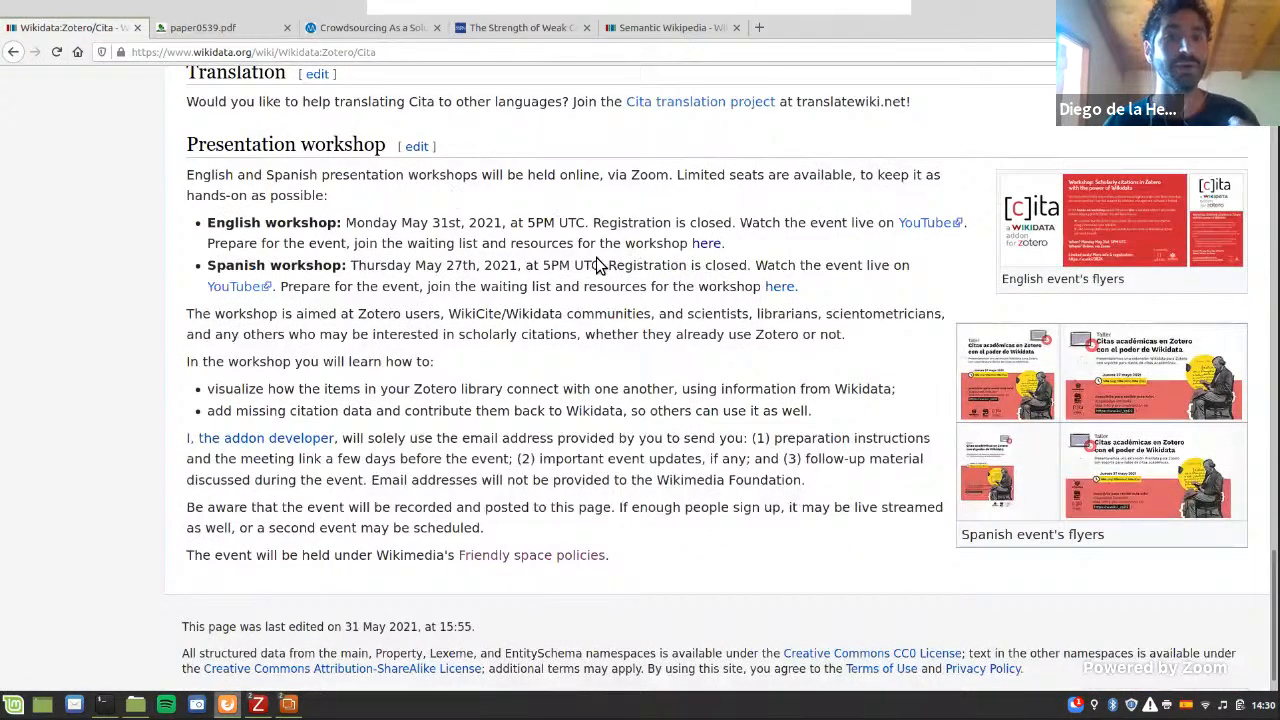
Step: Open the English workshop's resources page and highlight its "During the workshop" heading
{"action": "double_click", "coordinate": [523, 243]}
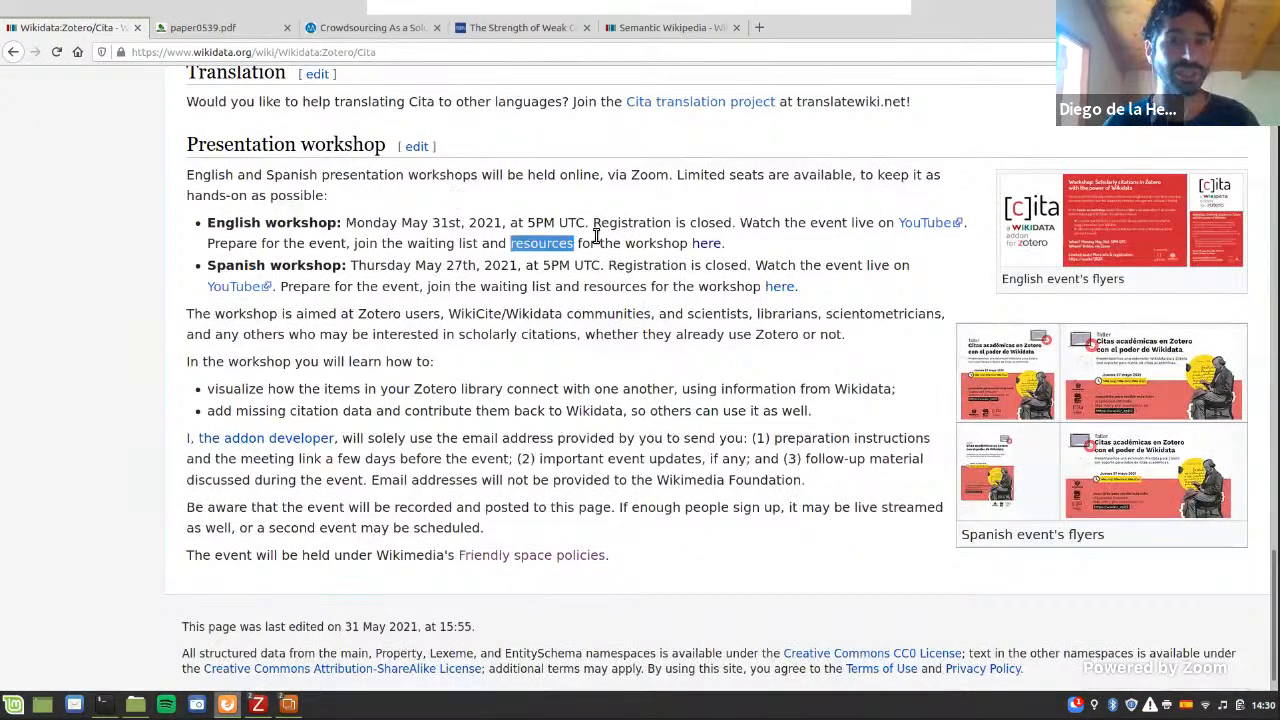
{"action": "left_click", "coordinate": [708, 250]}
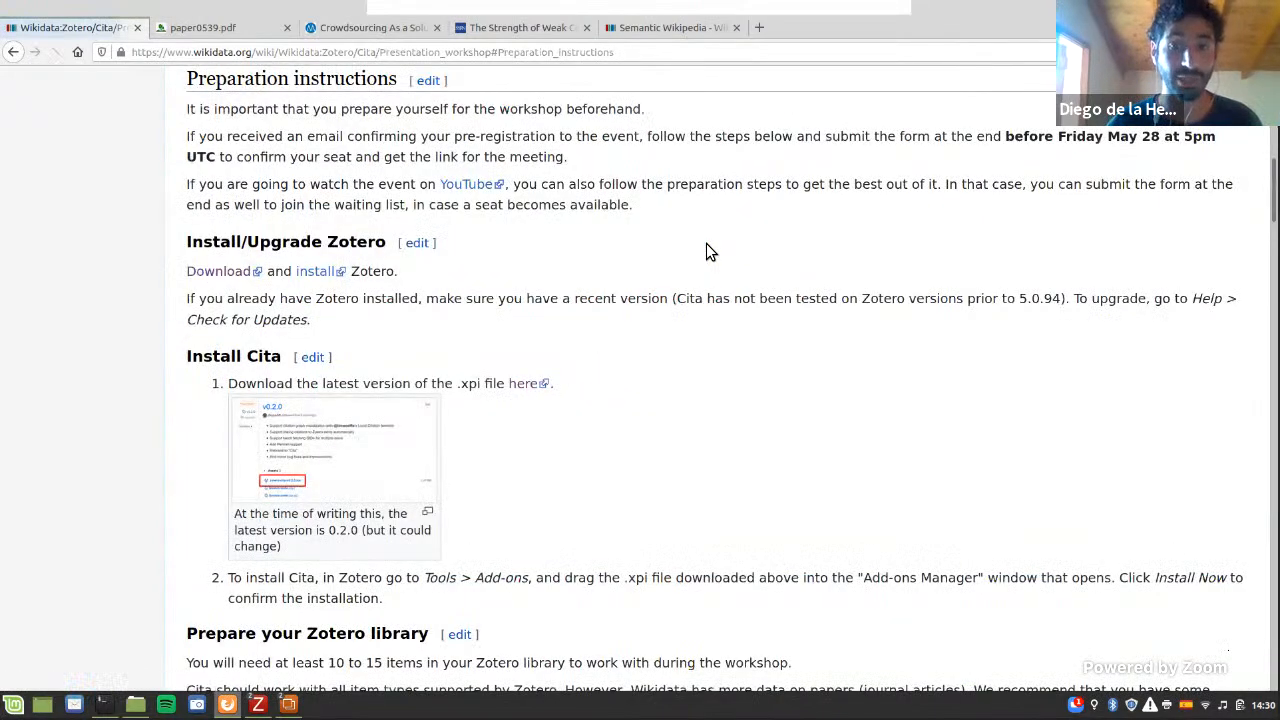
{"action": "scroll", "coordinate": [706, 251], "scroll_direction": "down", "scroll_amount": 5}
{"action": "scroll", "coordinate": [706, 251], "scroll_direction": "down", "scroll_amount": 6}
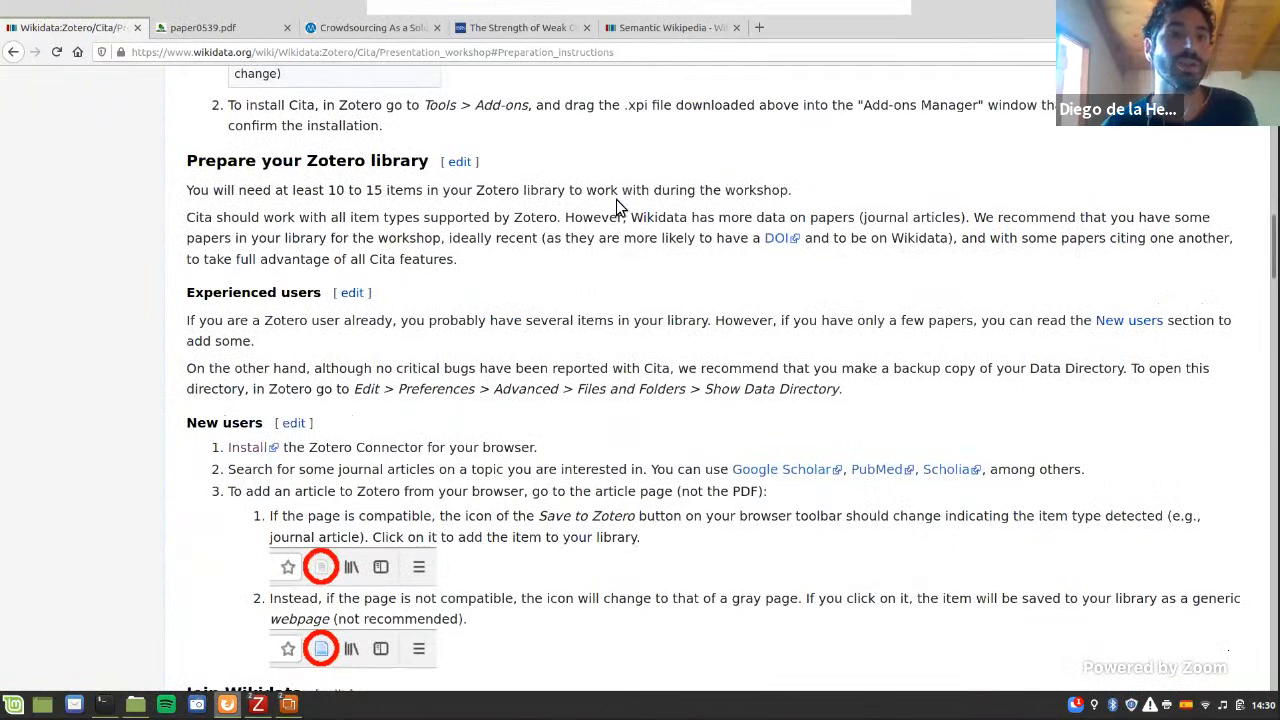
{"action": "scroll", "coordinate": [250, 90], "scroll_direction": "down", "scroll_amount": 20}
{"action": "scroll", "coordinate": [250, 88], "scroll_direction": "down", "scroll_amount": 3}
{"action": "triple_click", "coordinate": [250, 86]}
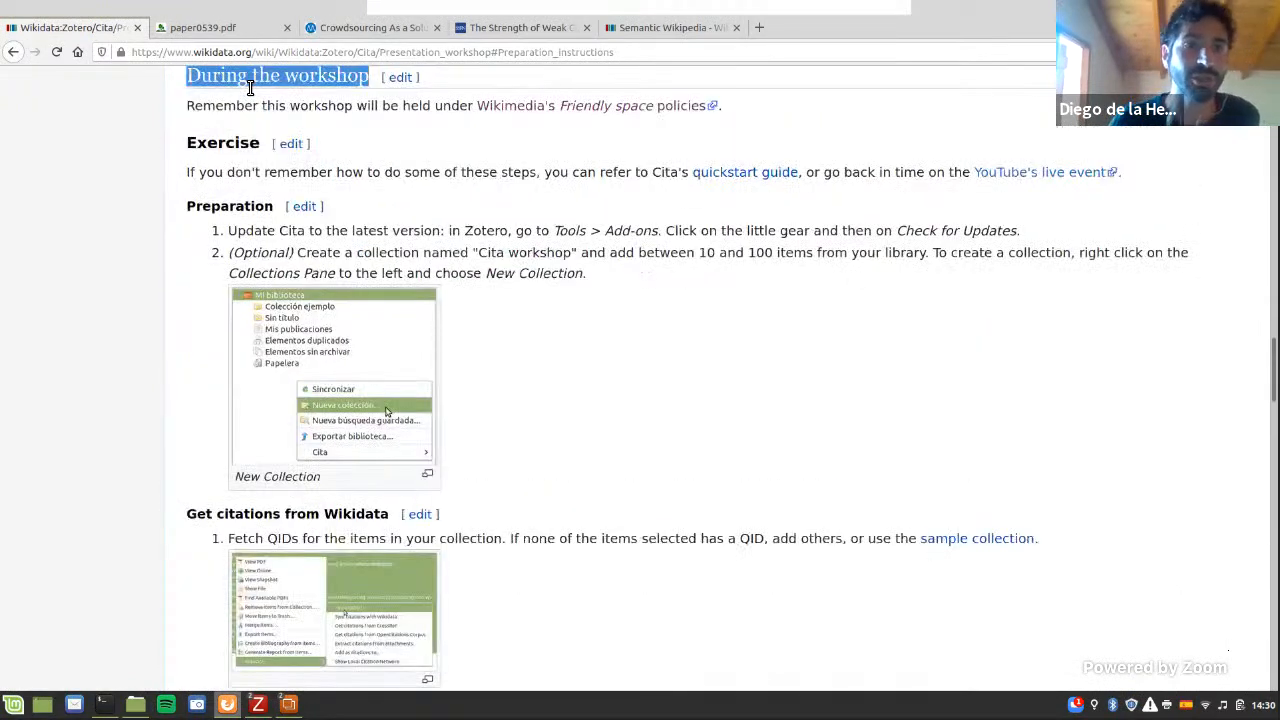
Step: Review the exercise sections, highlighting the headings from "Preparation" through "Get citations from Wikidata" and "Add citations and upload to Wikidata" to "Citation graphs"
{"action": "double_click", "coordinate": [222, 206]}
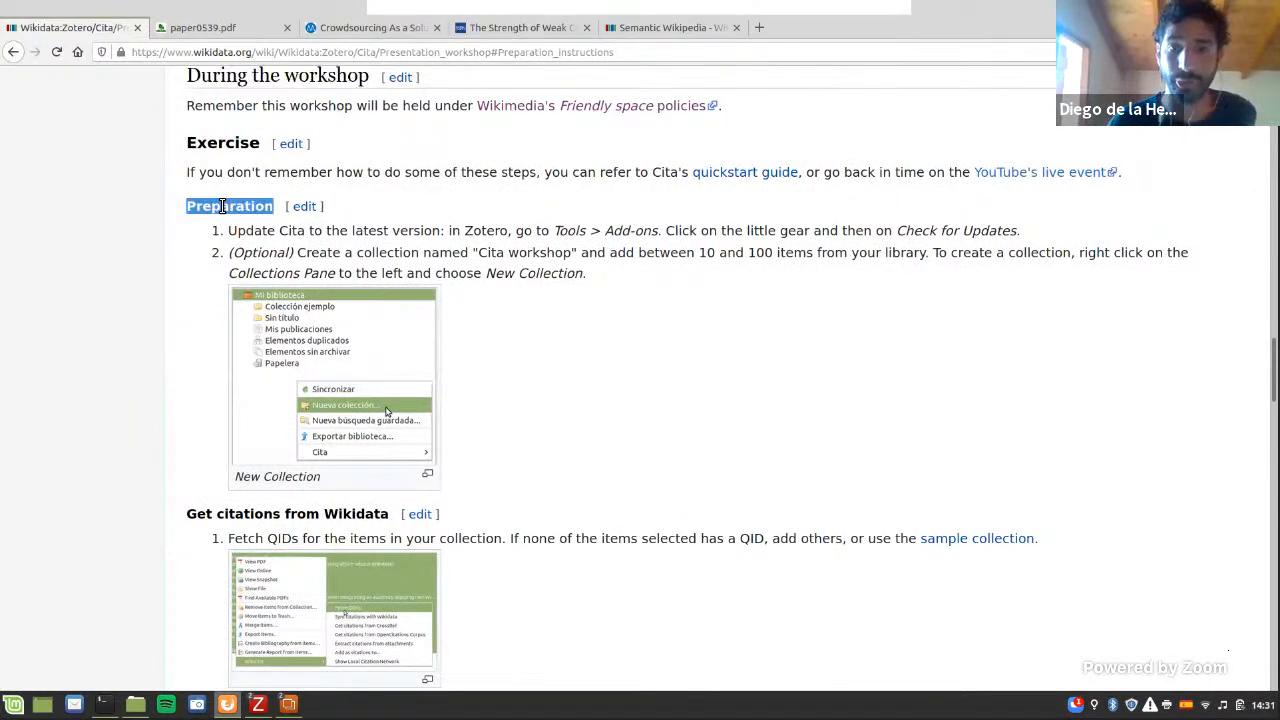
{"action": "scroll", "coordinate": [220, 195], "scroll_direction": "down", "scroll_amount": 5}
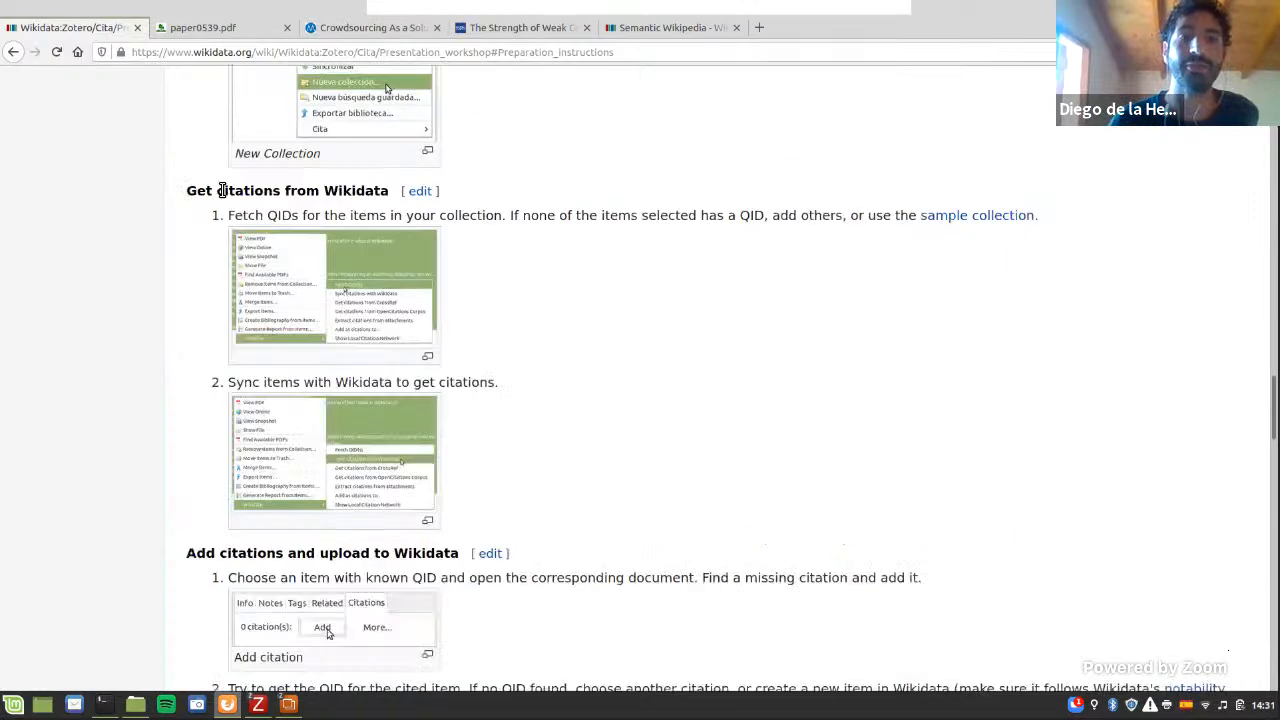
{"action": "triple_click", "coordinate": [222, 190]}
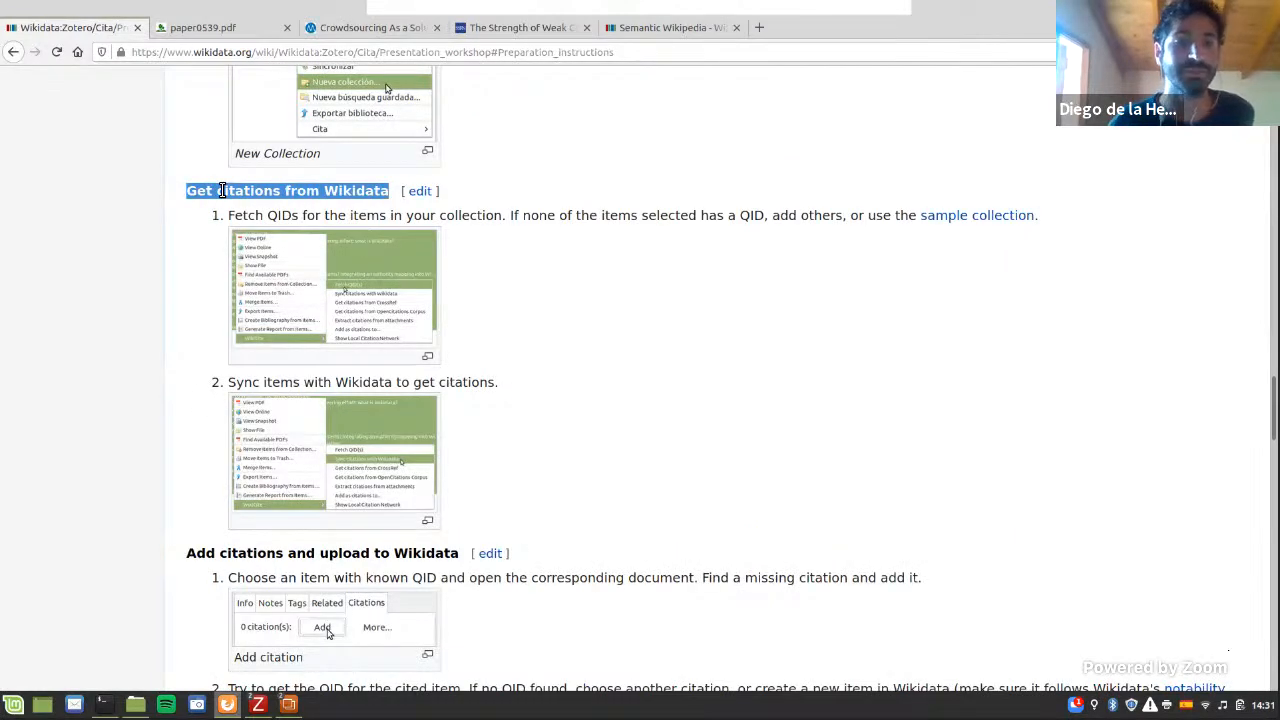
{"action": "scroll", "coordinate": [222, 200], "scroll_direction": "down", "scroll_amount": 5}
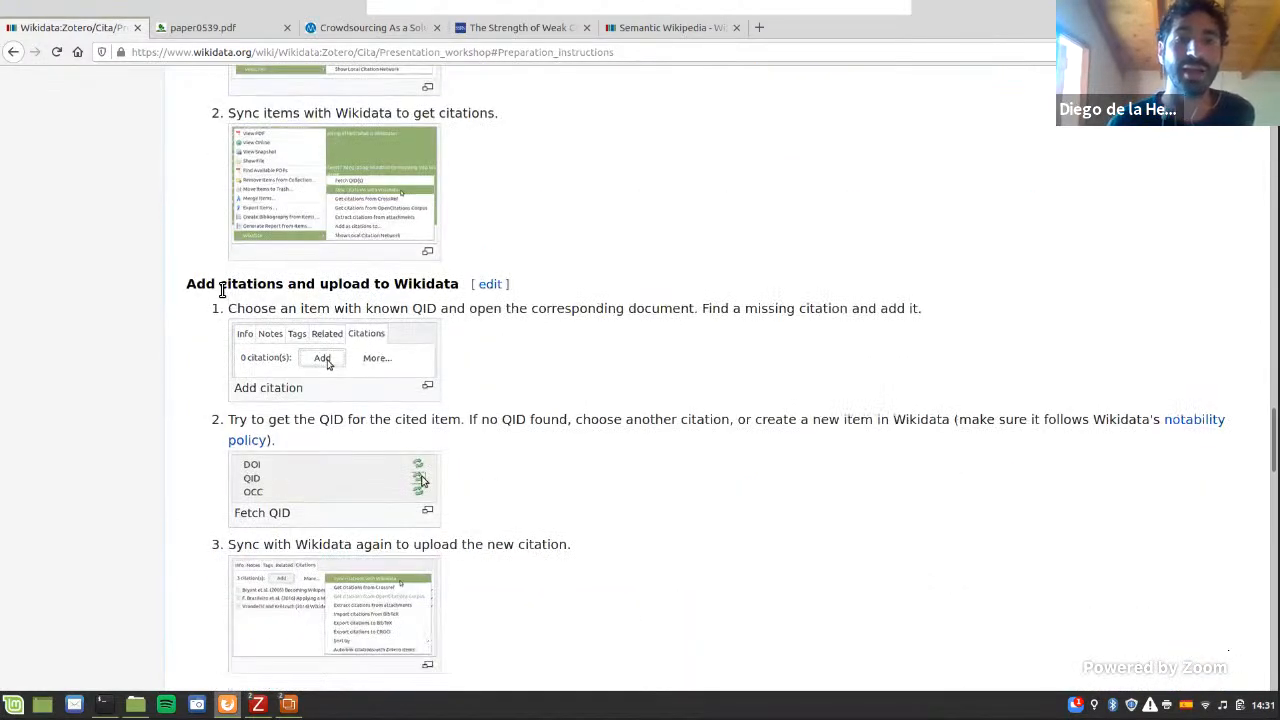
{"action": "triple_click", "coordinate": [222, 287]}
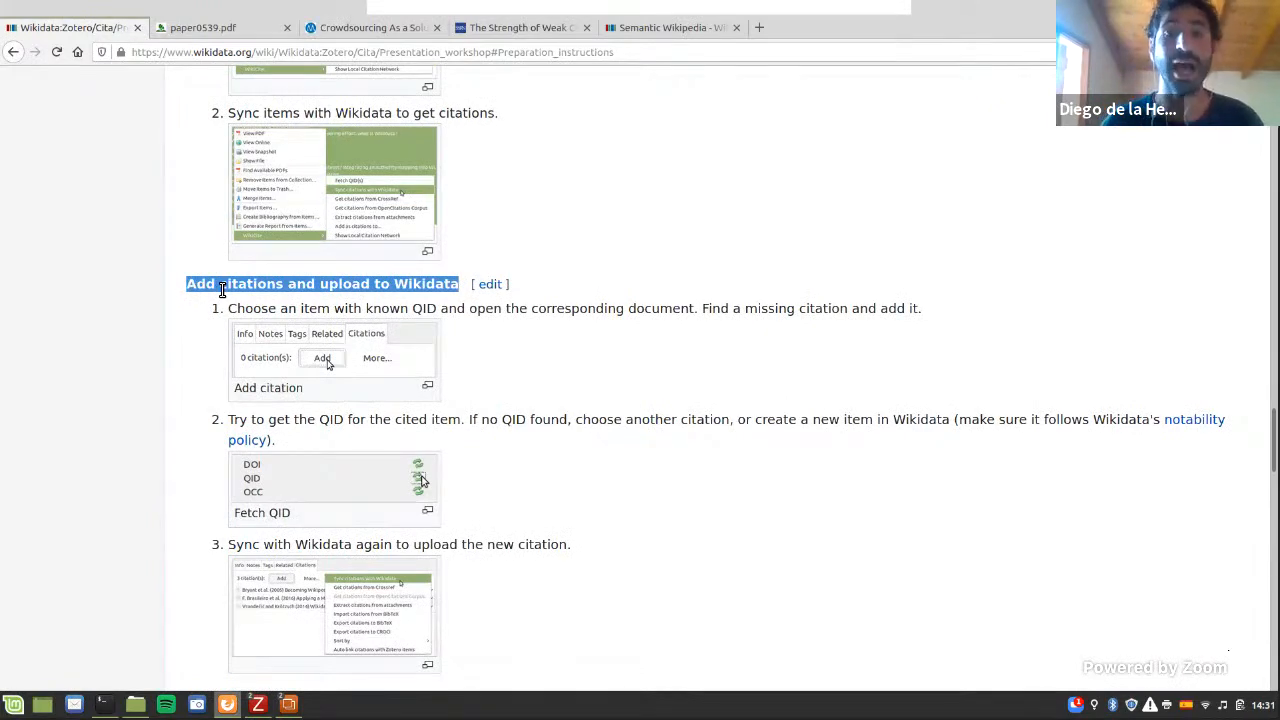
{"action": "scroll", "coordinate": [222, 288], "scroll_direction": "down", "scroll_amount": 6}
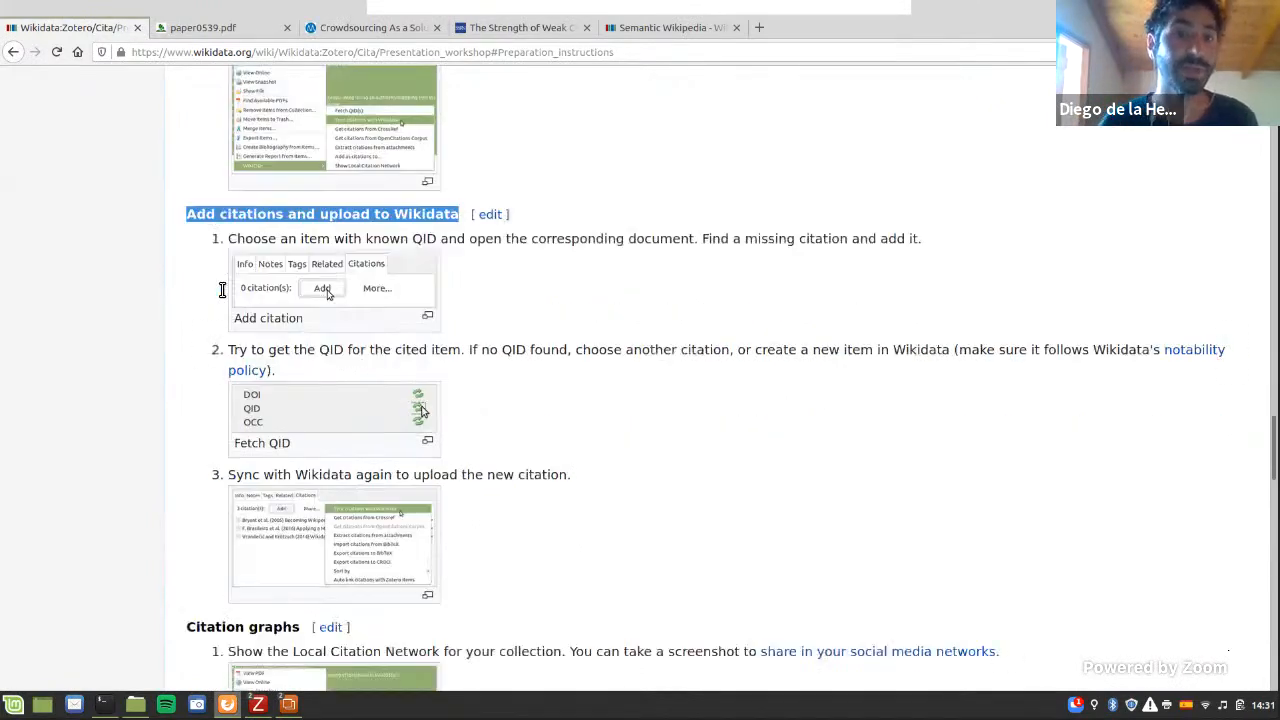
{"action": "triple_click", "coordinate": [235, 373]}
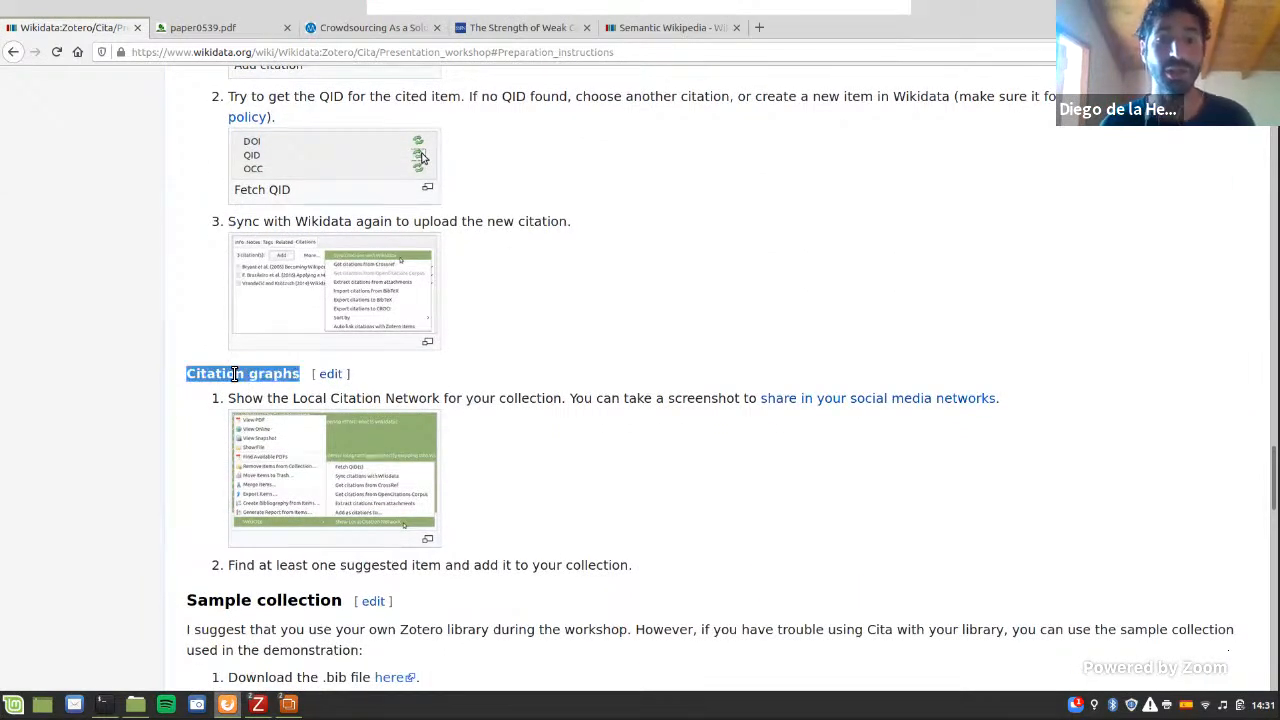
Step: Return to the exercise's "Preparation" section and highlight the instruction for updating Cita to the latest version
{"action": "scroll", "coordinate": [232, 371], "scroll_direction": "up", "scroll_amount": 7}
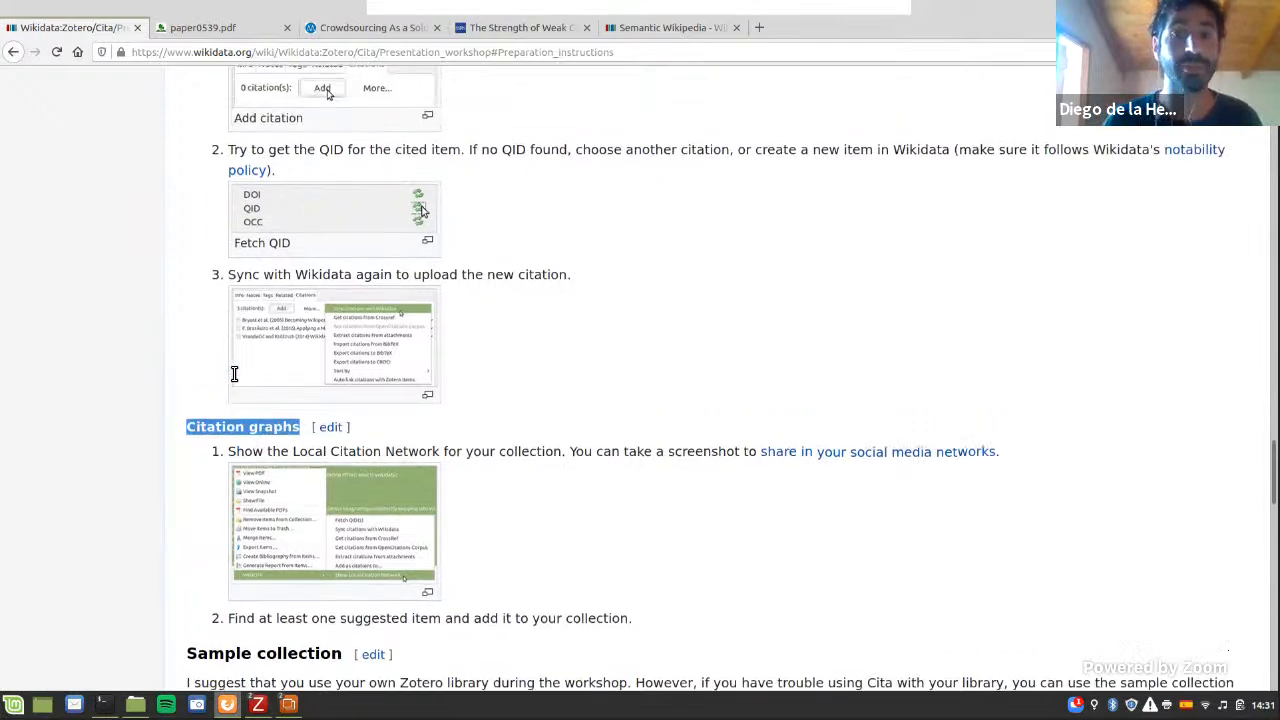
{"action": "scroll", "coordinate": [230, 369], "scroll_direction": "up", "scroll_amount": 8}
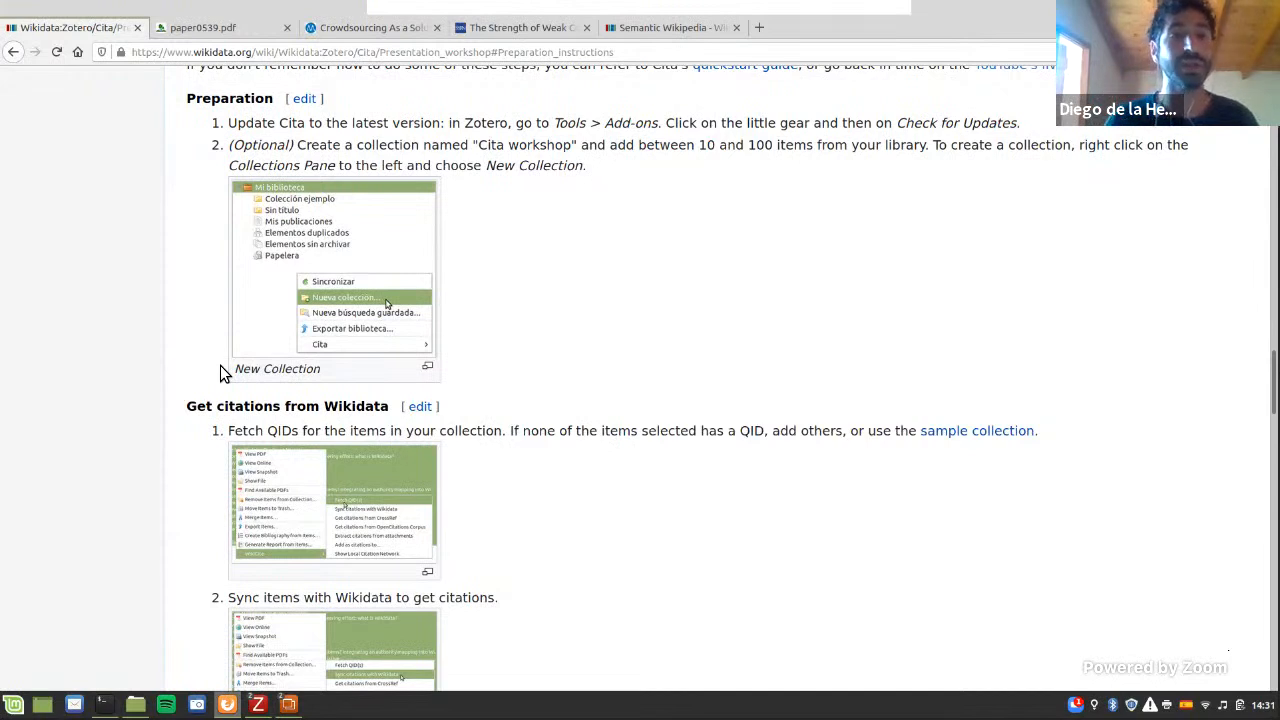
{"action": "double_click", "coordinate": [250, 98]}
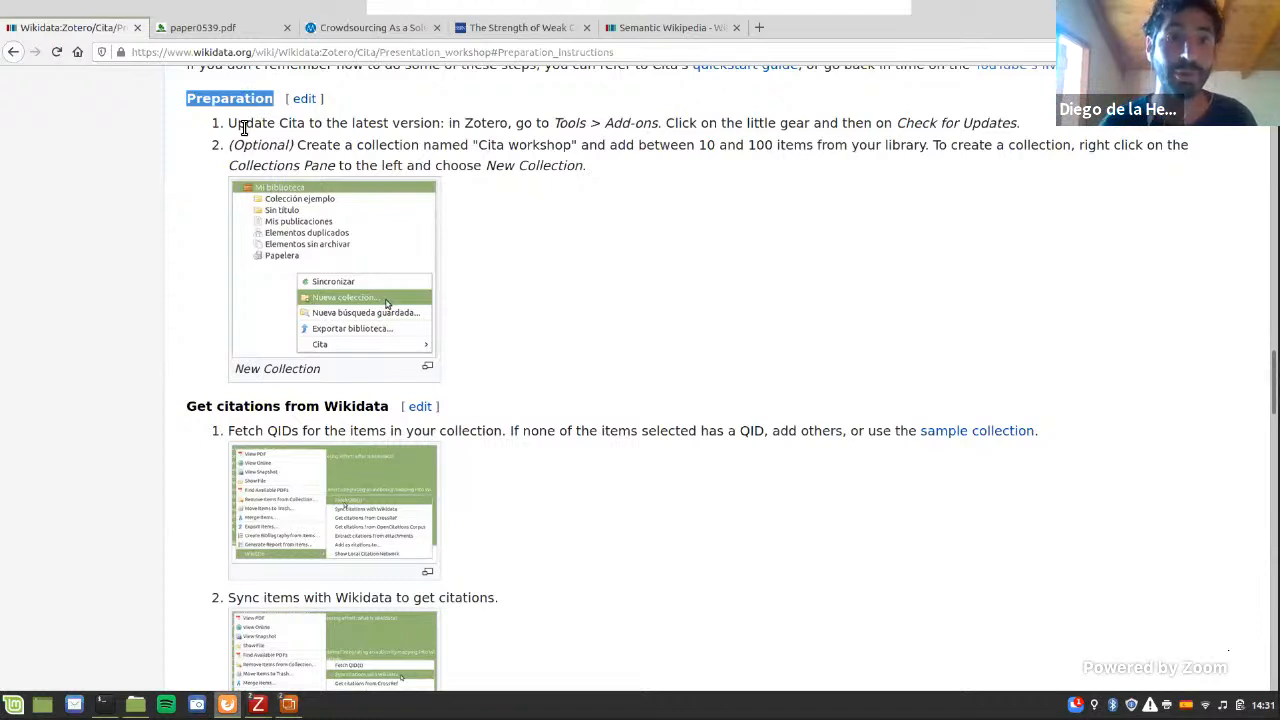
{"action": "triple_click", "coordinate": [243, 123]}
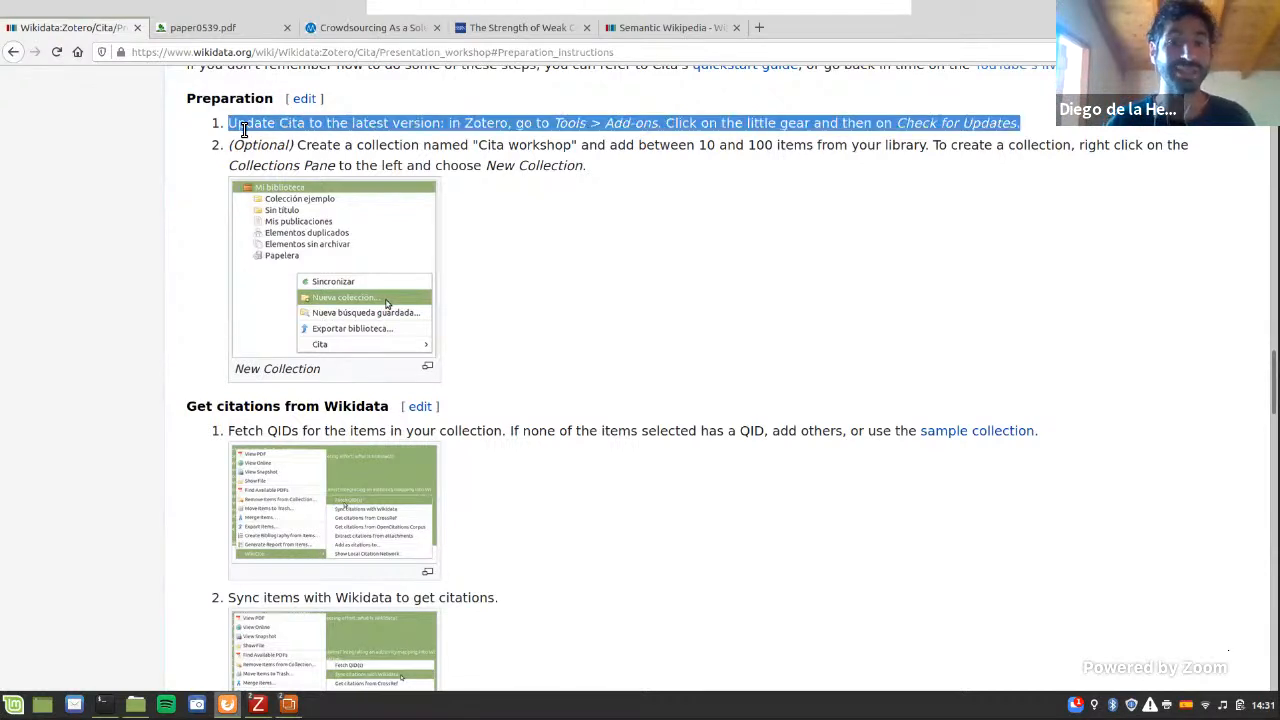
{"action": "left_click", "coordinate": [534, 140]}
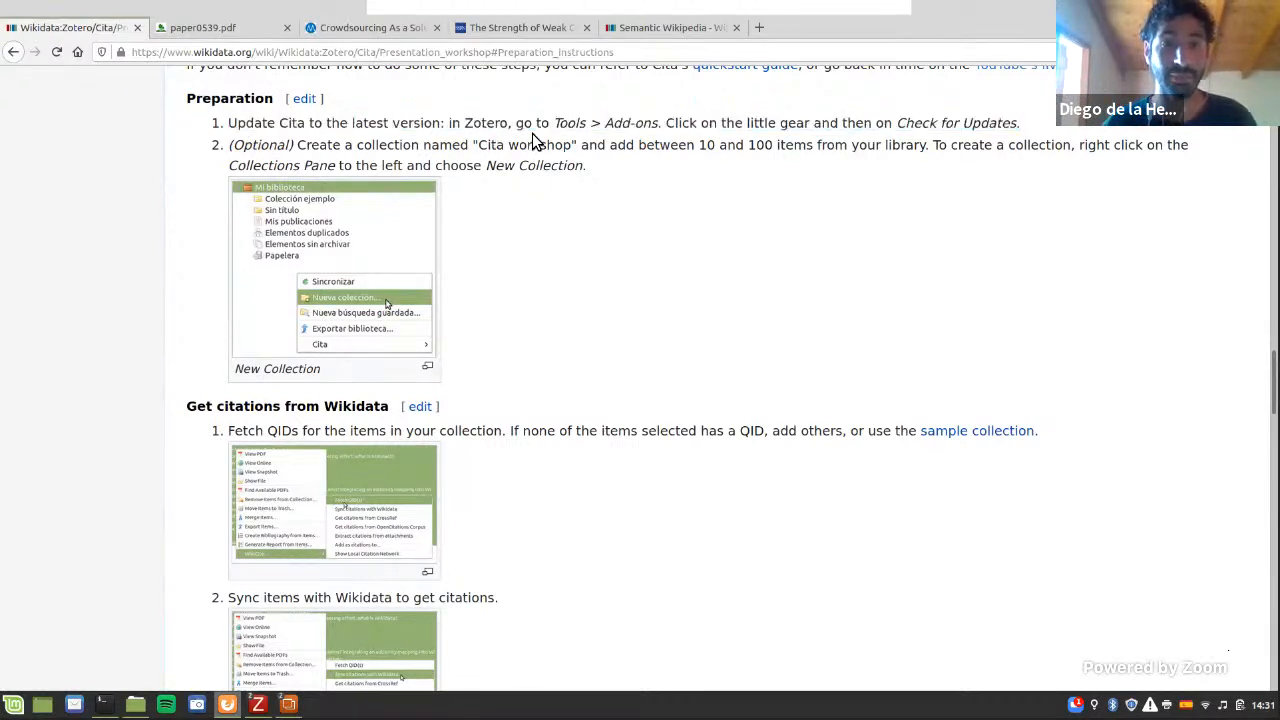
{"action": "left_click_drag", "start_coordinate": [557, 126], "coordinate": [712, 128]}
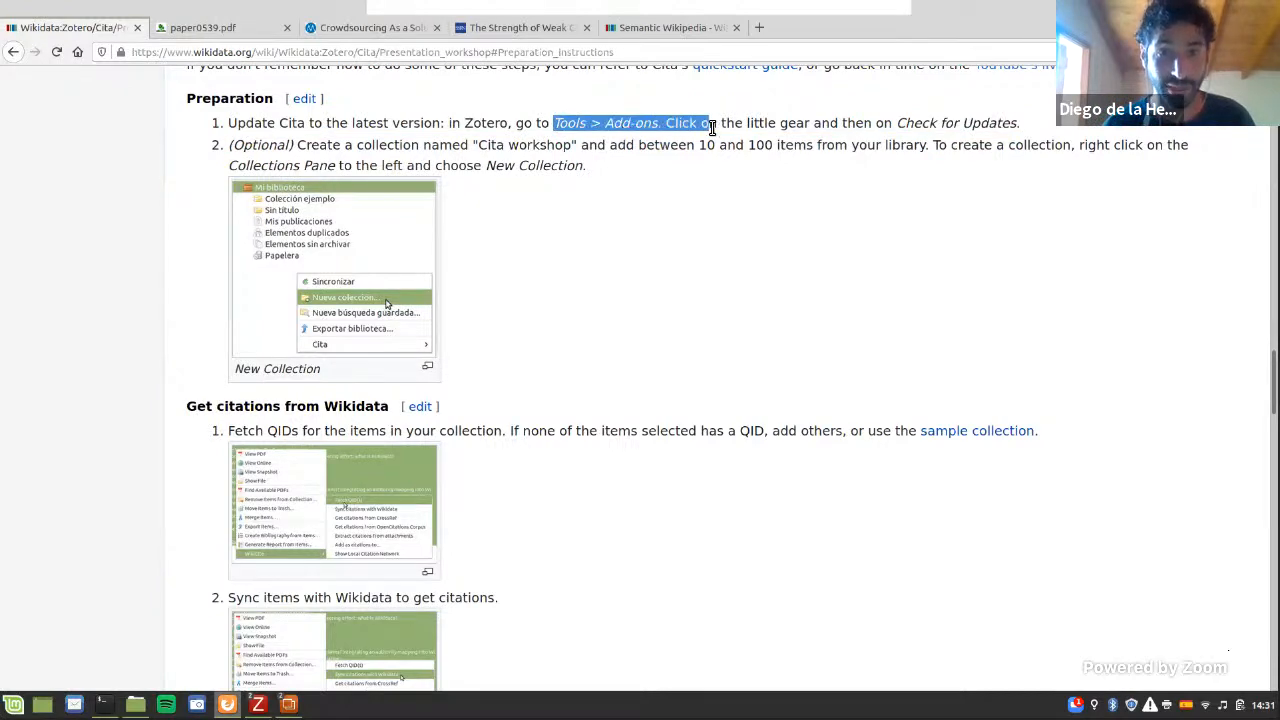
{"action": "left_click", "coordinate": [712, 128]}
Step: Switch to Zotero, show the update options for all add-ons in the Add-ons Manager, and close the manager
{"action": "mouse_move", "coordinate": [258, 704]}
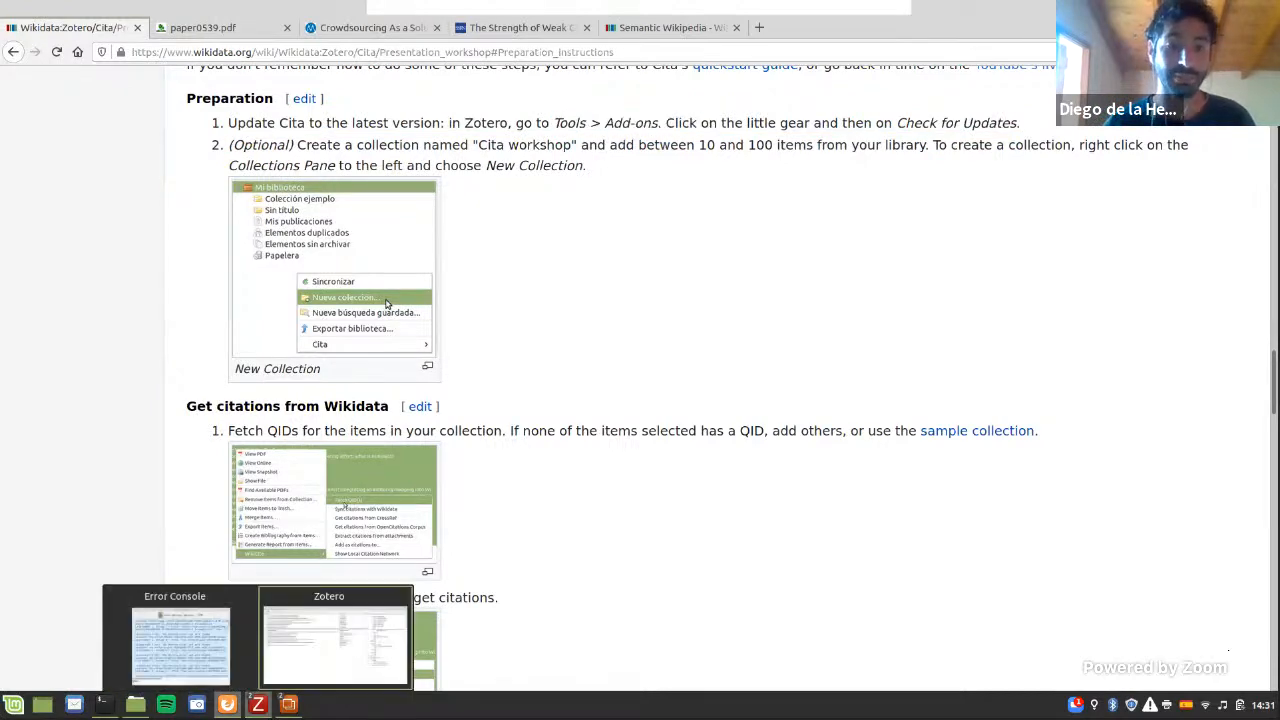
{"action": "left_click", "coordinate": [277, 681]}
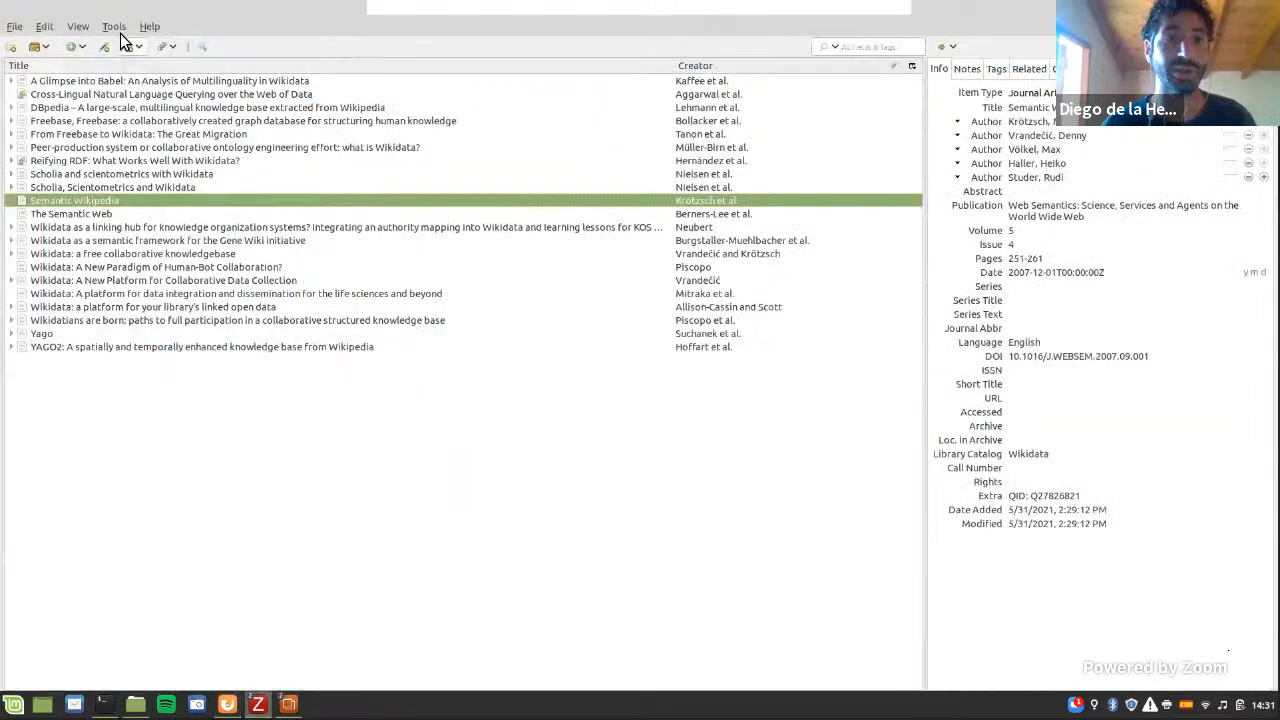
{"action": "left_click", "coordinate": [116, 28]}
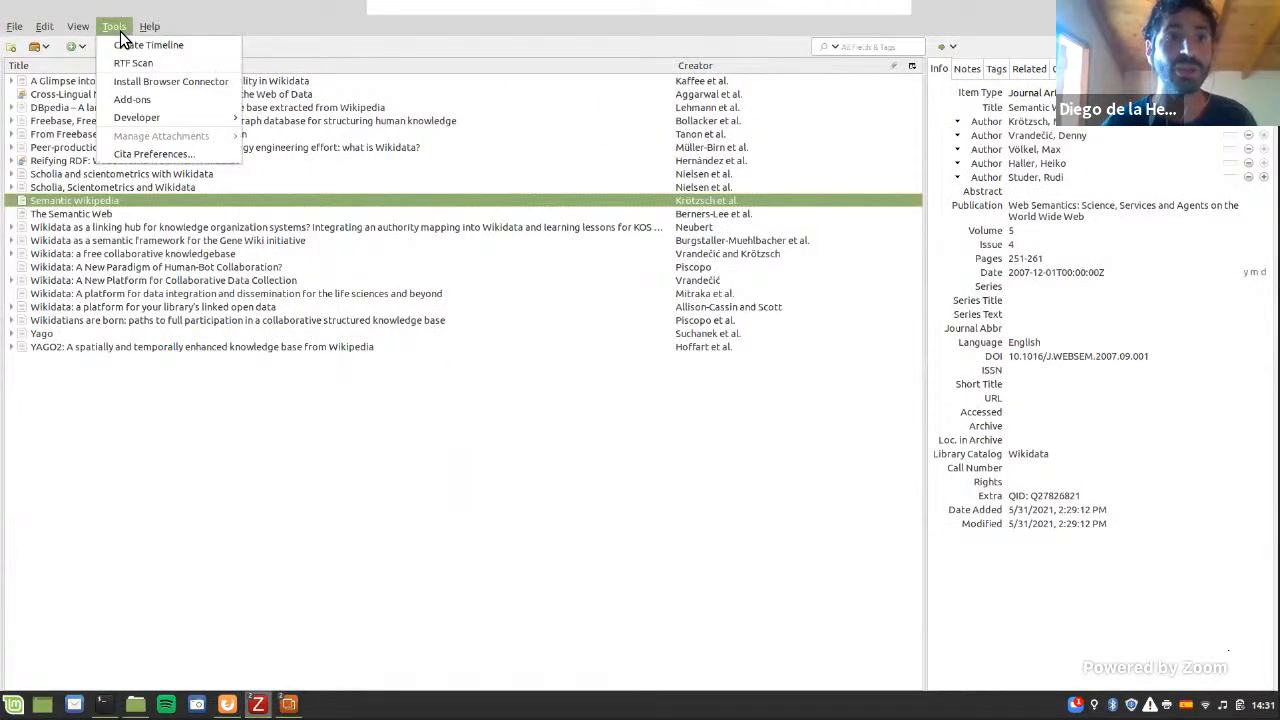
{"action": "left_click", "coordinate": [142, 103]}
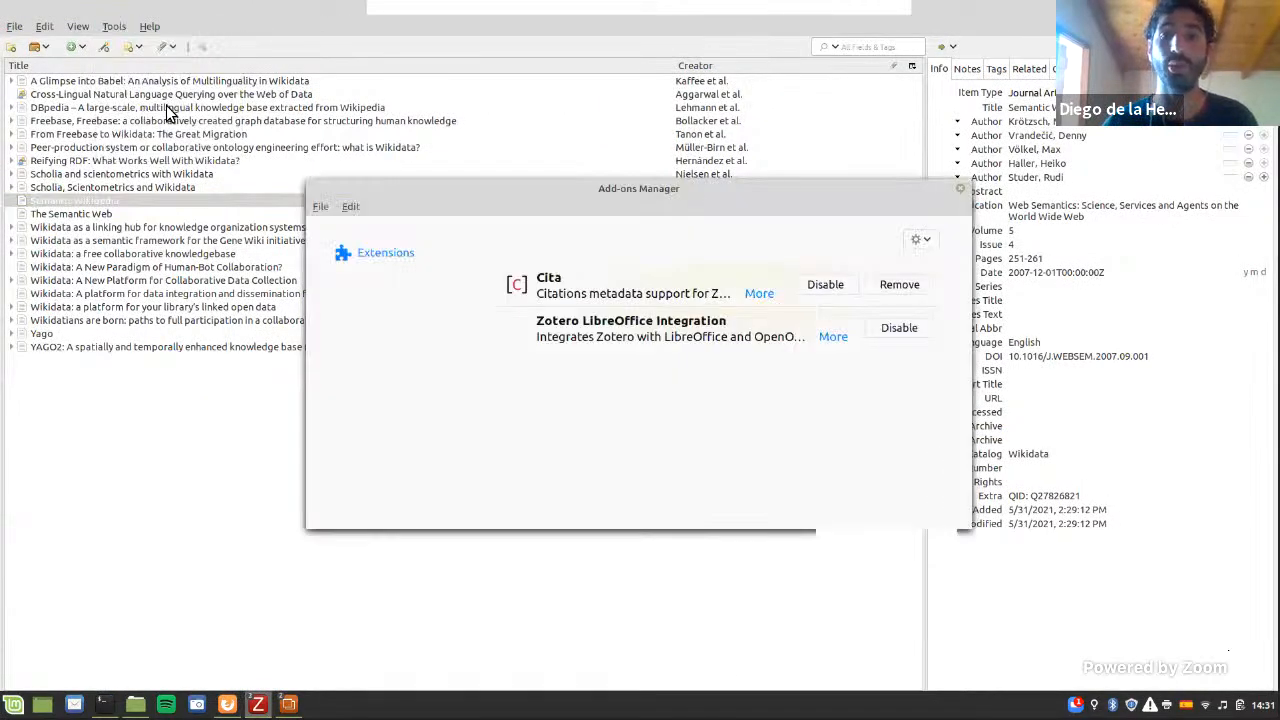
{"action": "left_click", "coordinate": [917, 245]}
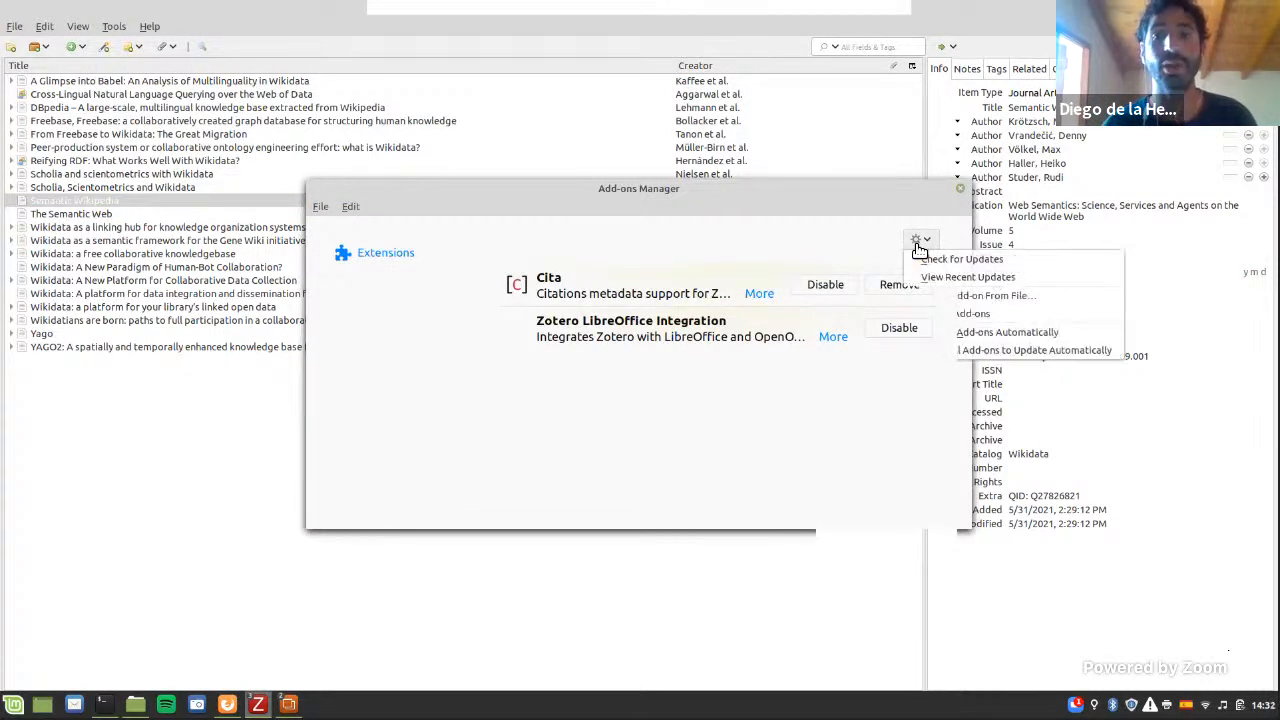
{"action": "left_click", "coordinate": [912, 205]}
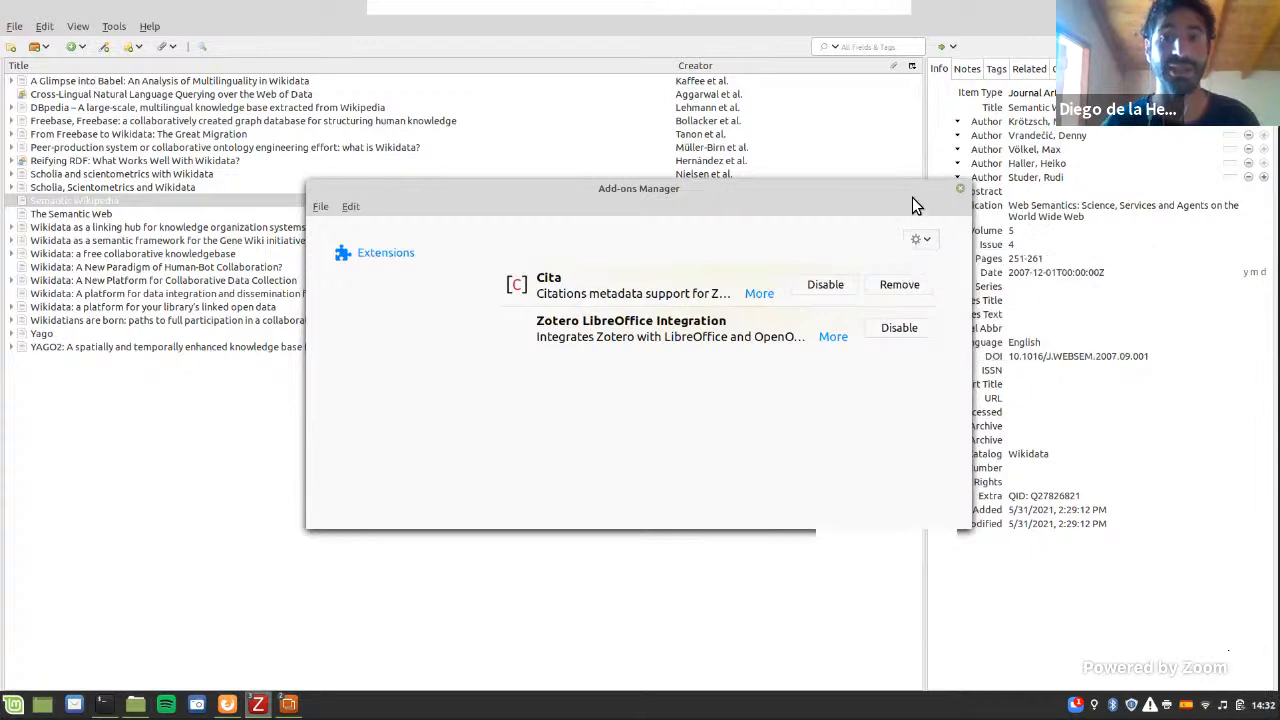
{"action": "left_click", "coordinate": [957, 190]}
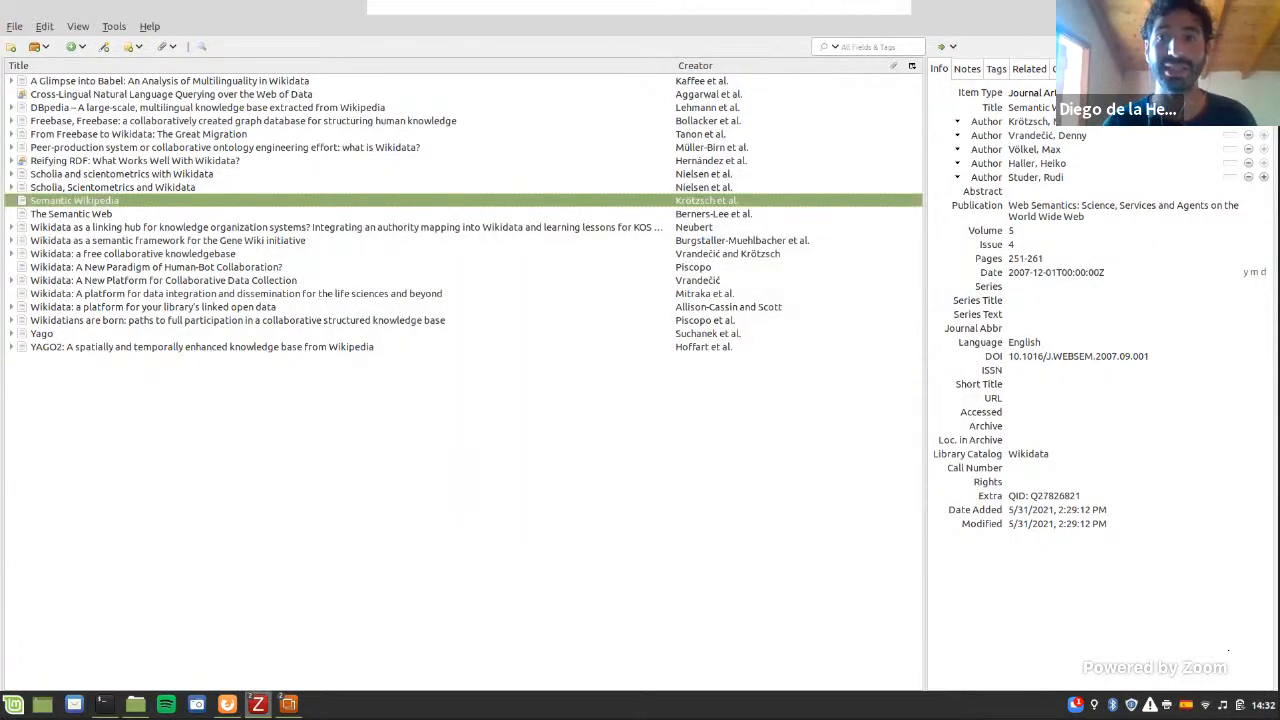
Step: Try to import citations from BibTeX for the "Semantic Wikipedia" item in Zotero
{"action": "key", "text": "alt+Tab"}
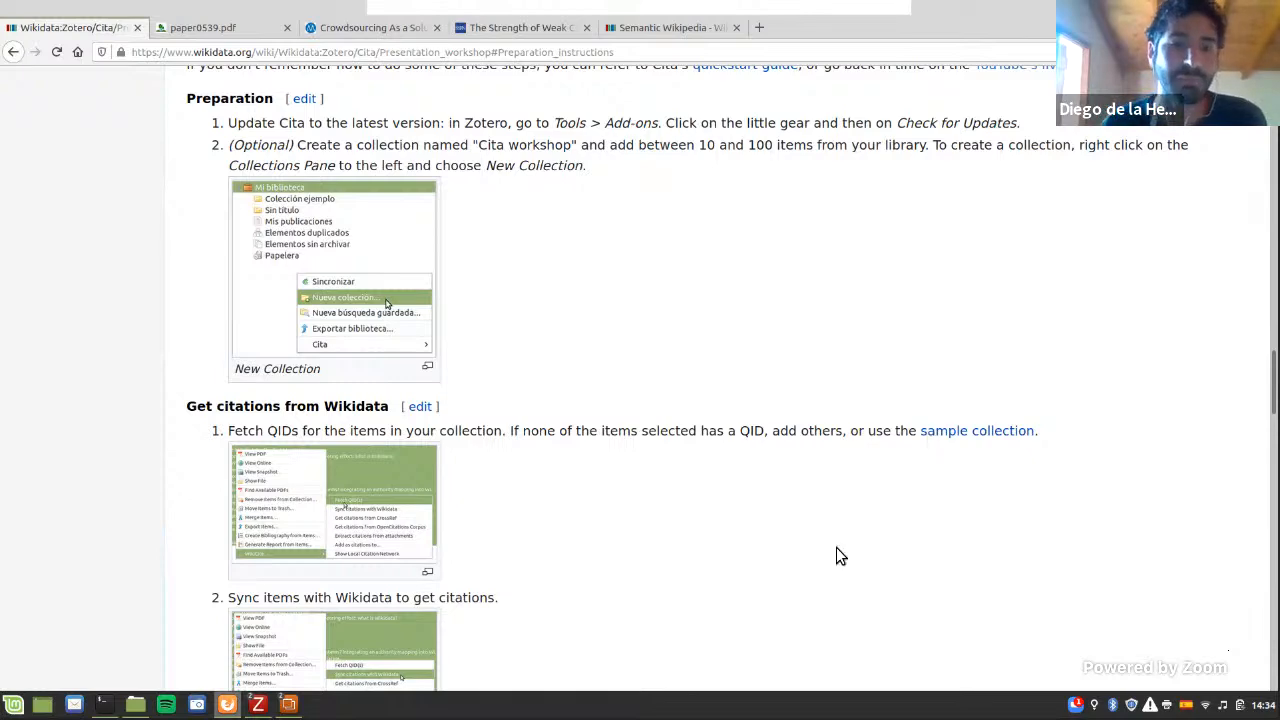
{"action": "mouse_move", "coordinate": [262, 697]}
{"action": "left_click", "coordinate": [284, 665]}
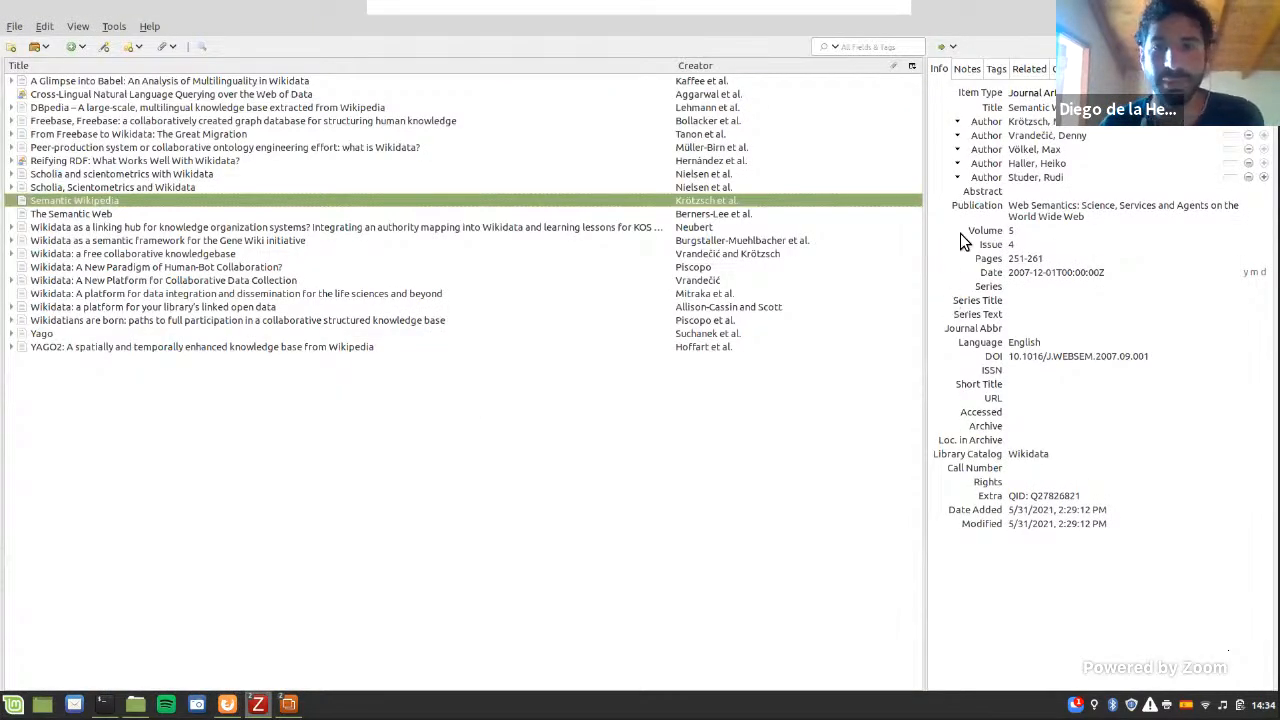
{"action": "left_click", "coordinate": [1062, 68]}
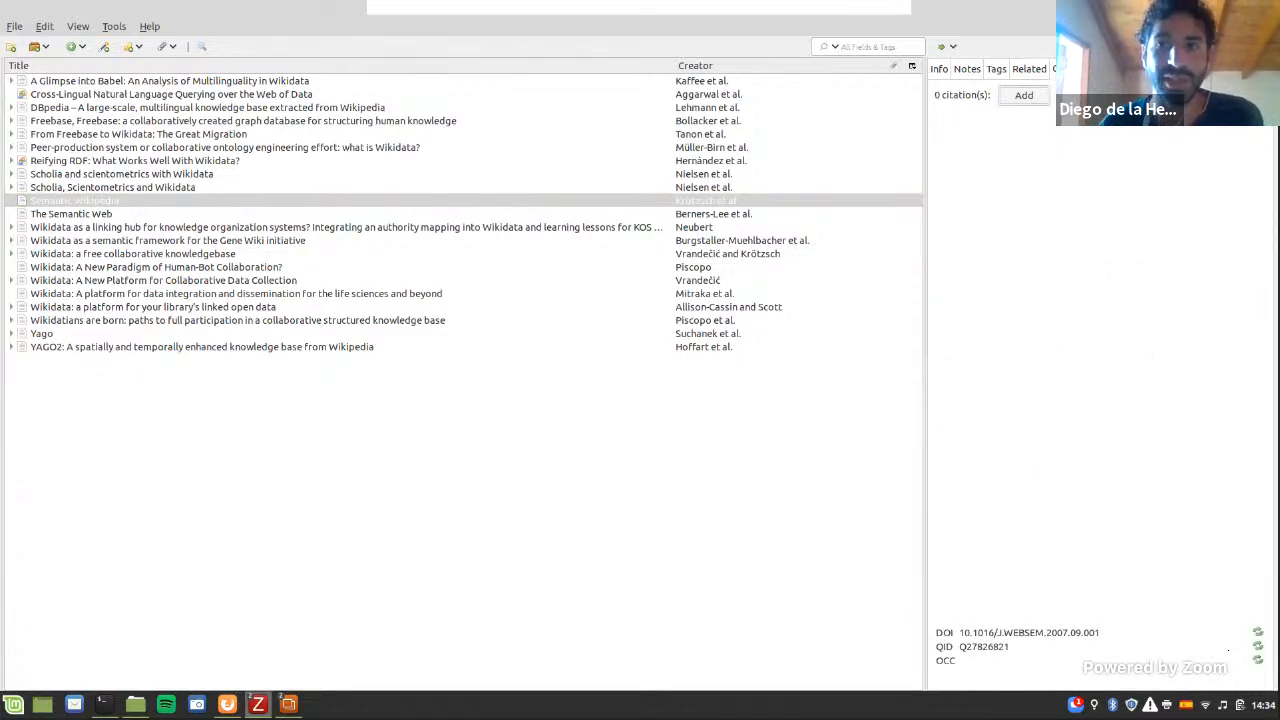
{"action": "left_click", "coordinate": [1079, 95]}
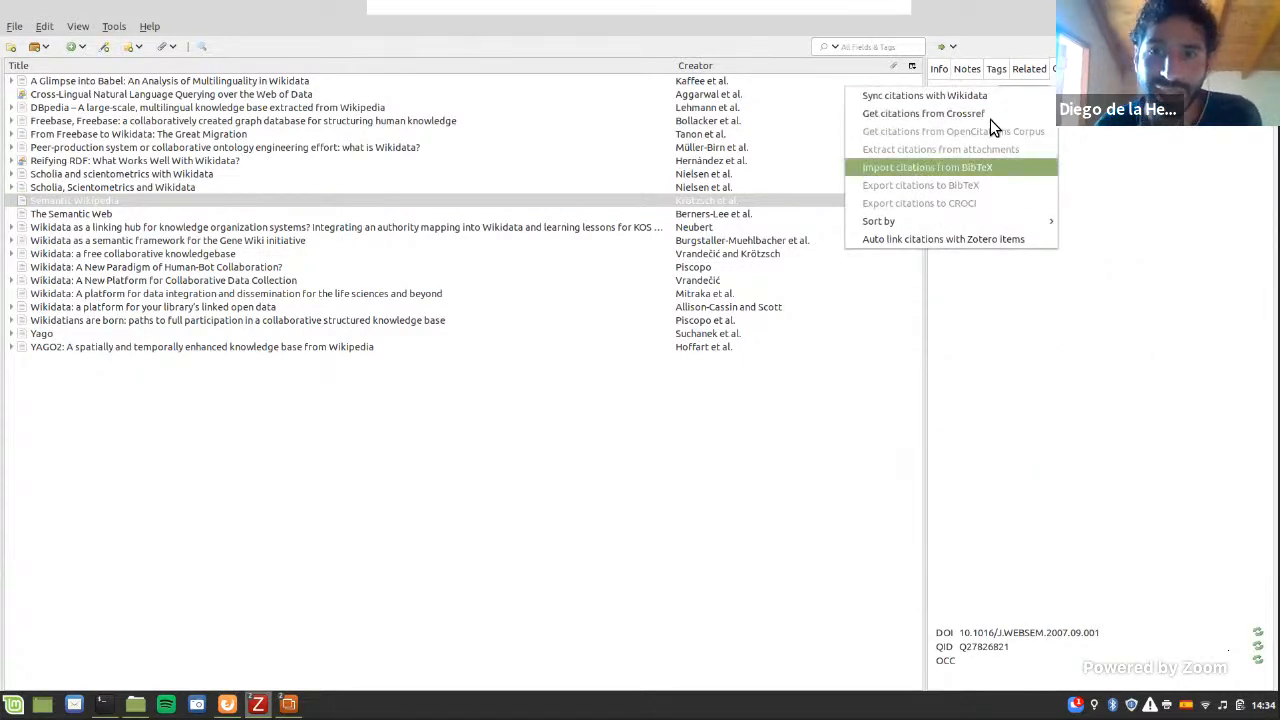
{"action": "left_click", "coordinate": [964, 170]}
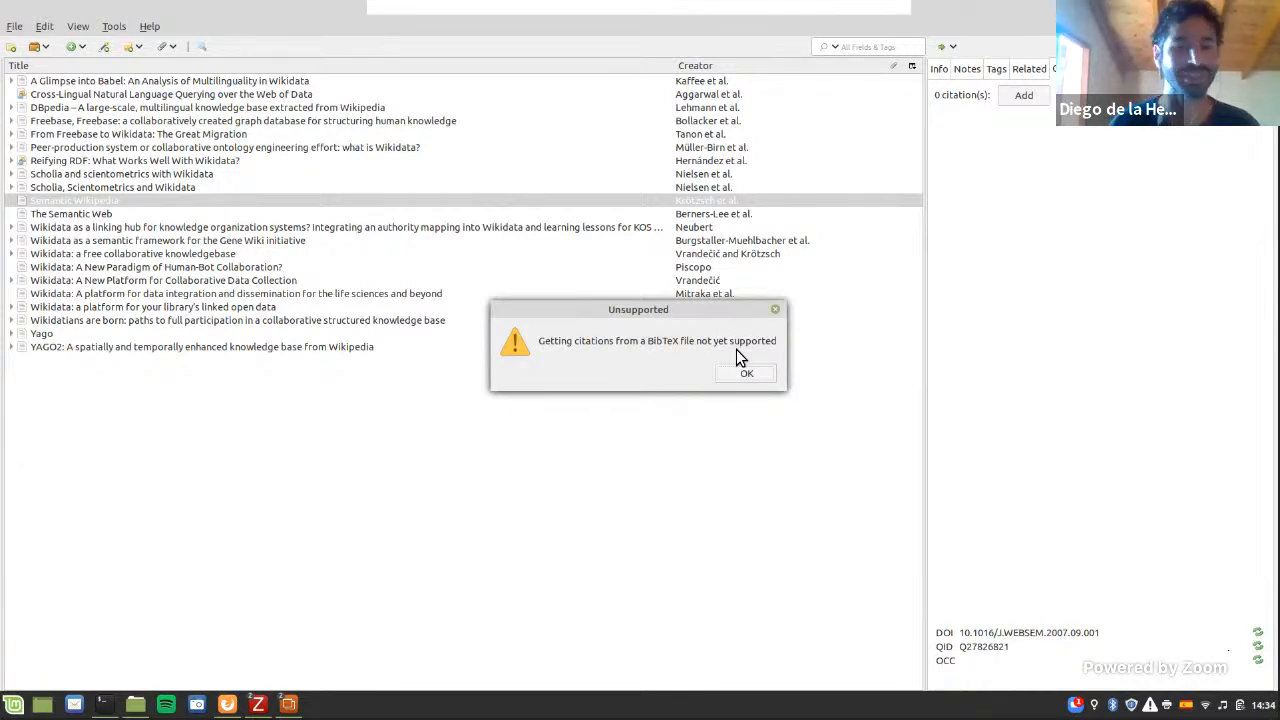
{"action": "left_click", "coordinate": [745, 374]}
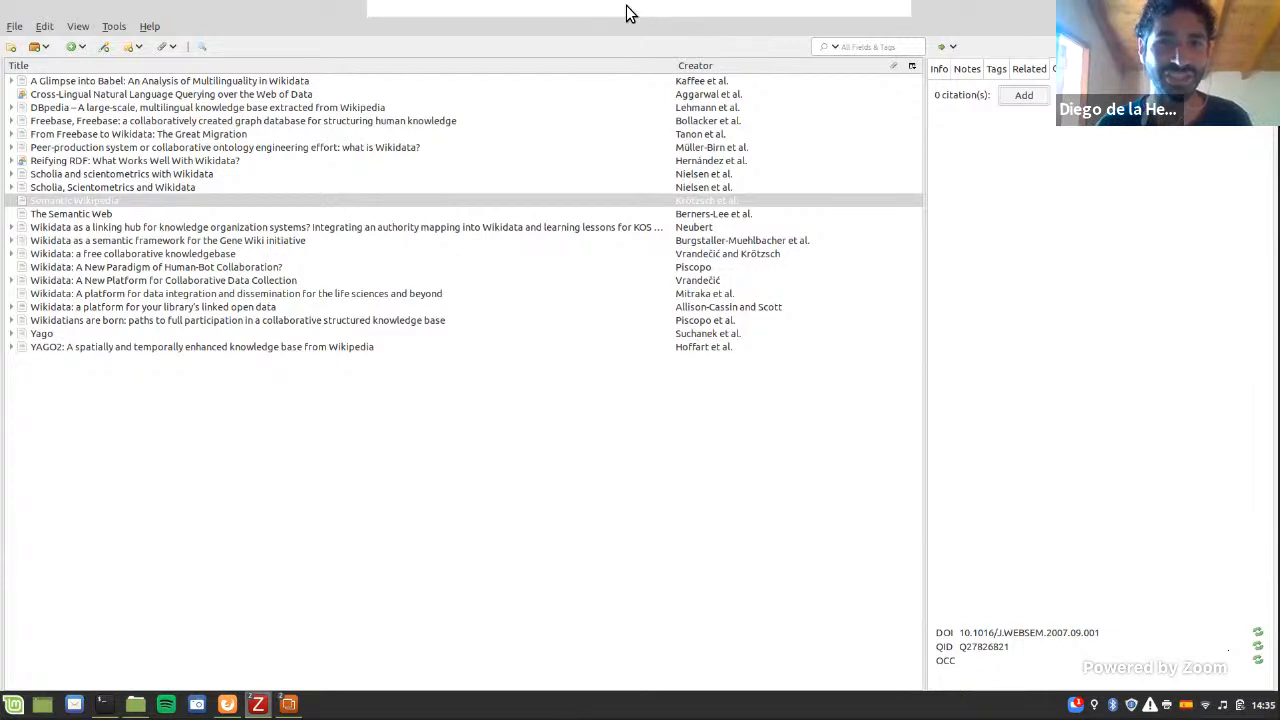
Step: Open the Zoom meeting's separate windows and arrange them side by side over Zotero
{"action": "left_click", "coordinate": [568, 9]}
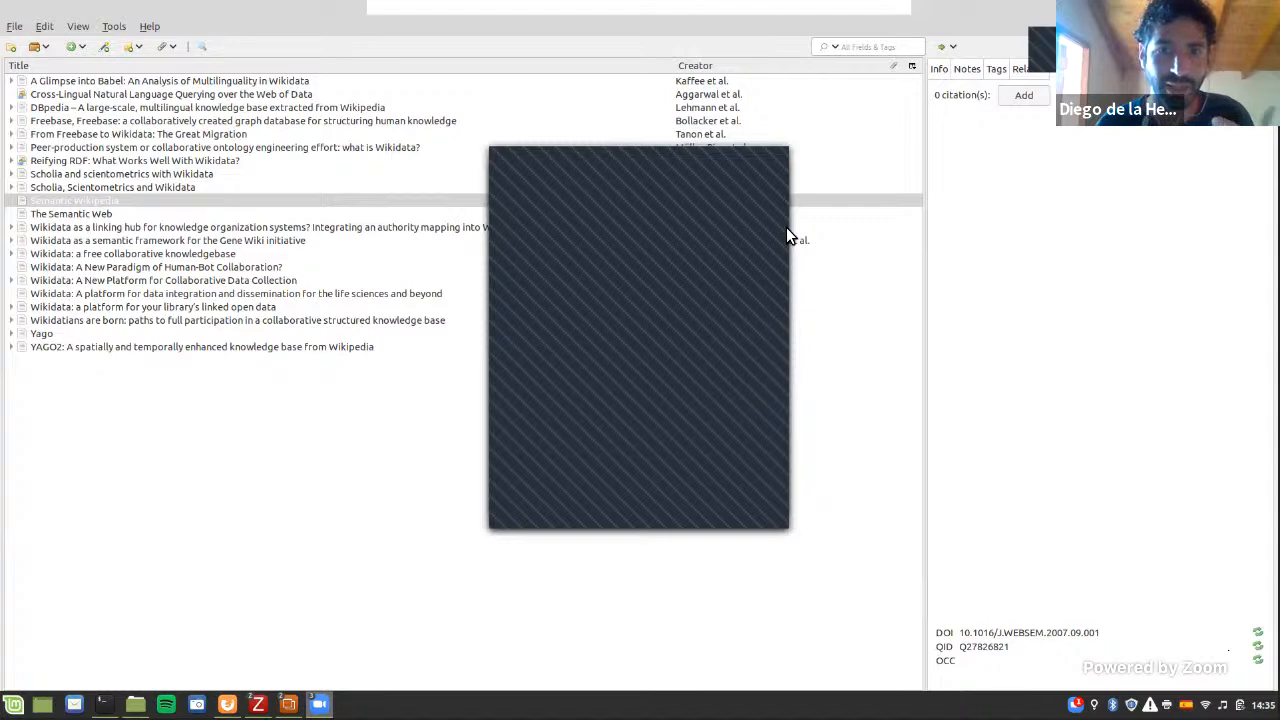
{"action": "left_click_drag", "start_coordinate": [644, 148], "coordinate": [460, 183]}
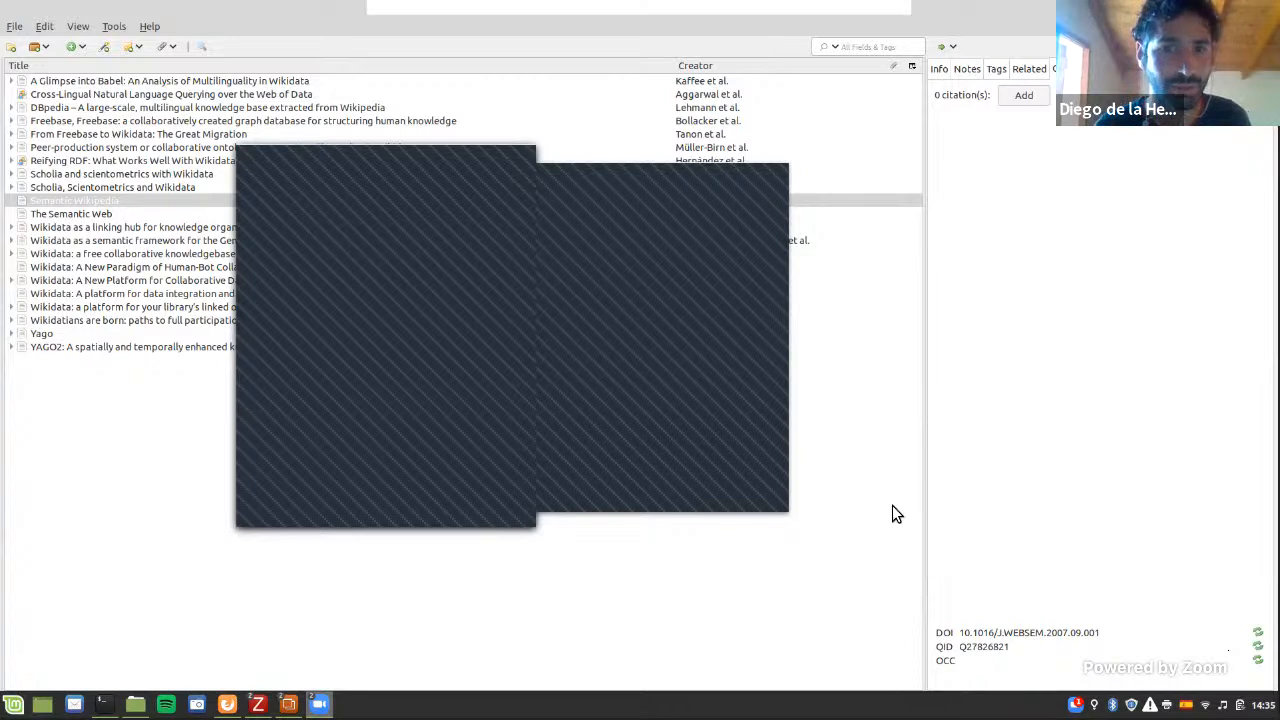
{"action": "left_click_drag", "start_coordinate": [700, 193], "coordinate": [785, 100]}
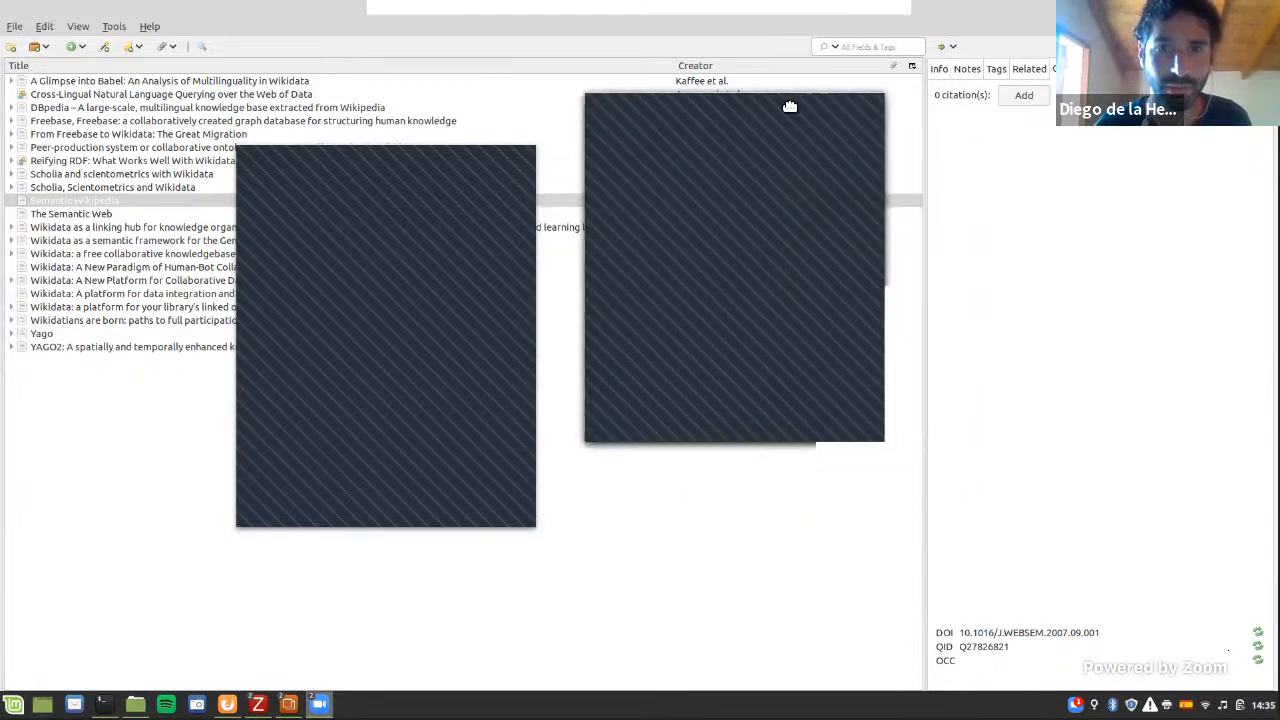
{"action": "left_click", "coordinate": [532, 227]}
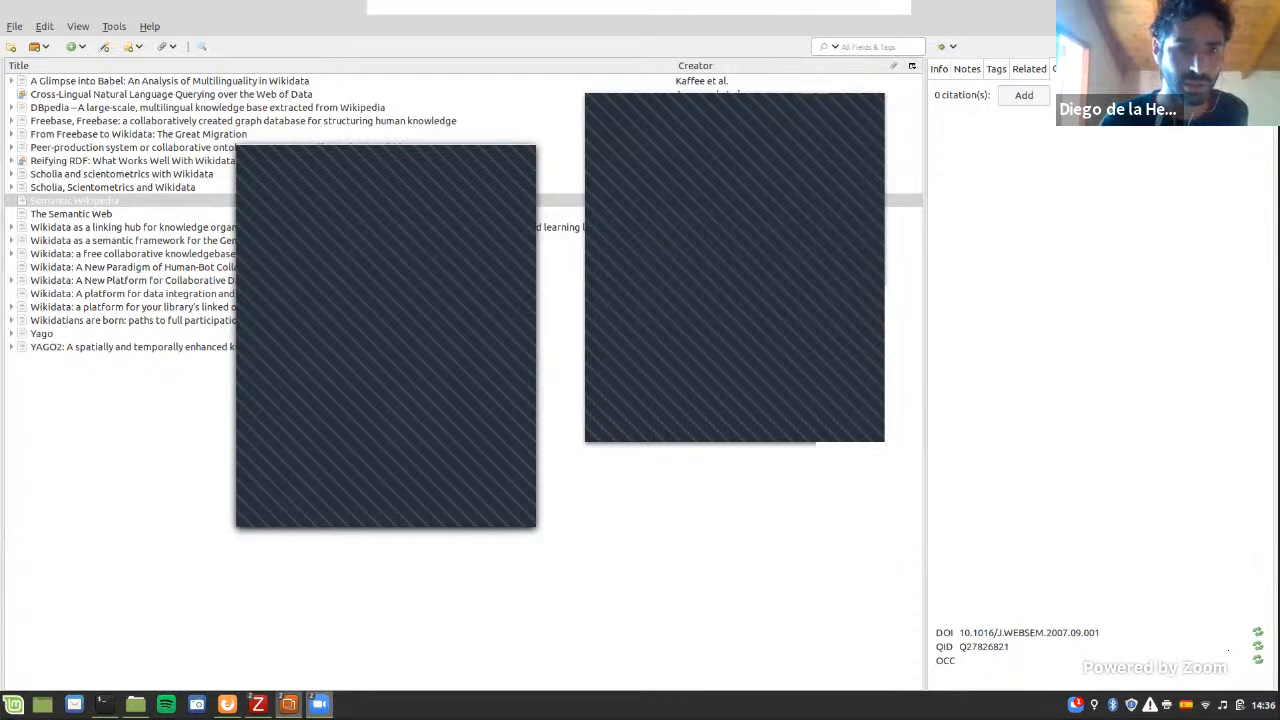
{"action": "mouse_move", "coordinate": [319, 704]}
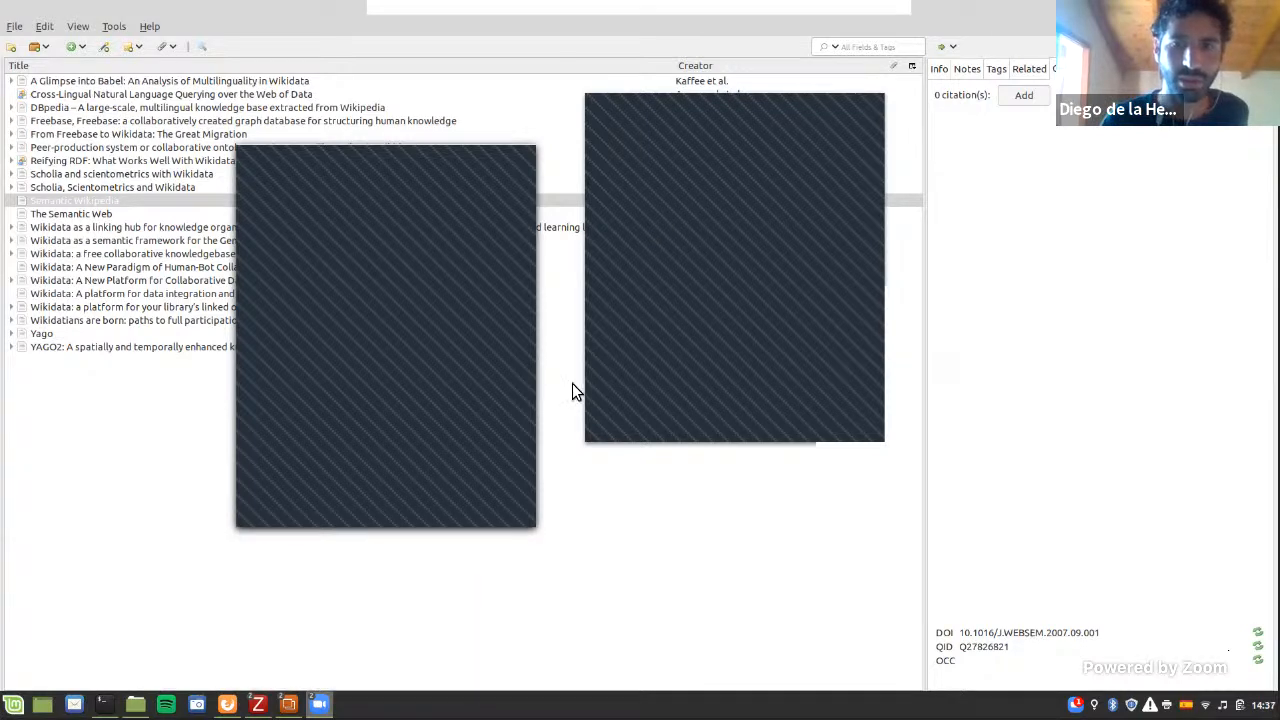